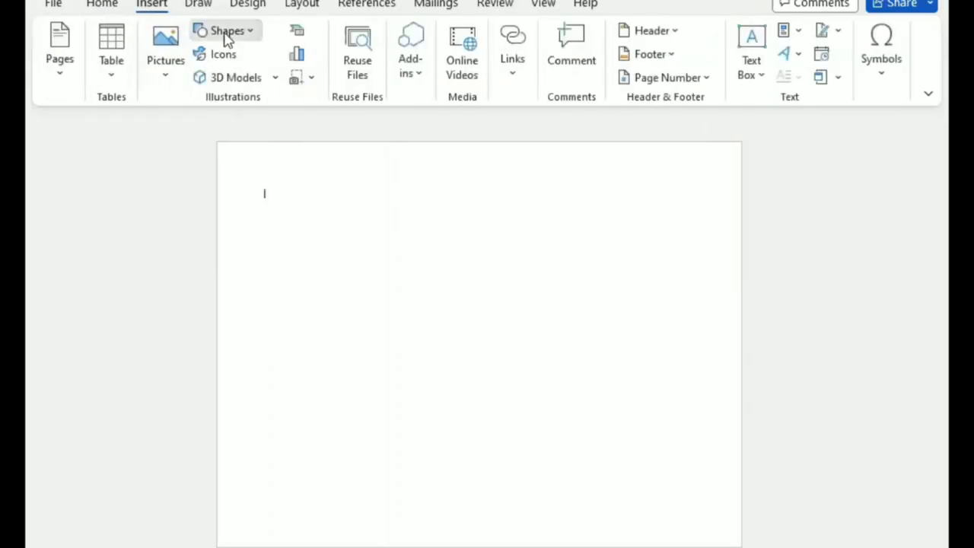
Draw a large rectangle spanning the whole page.
click(228, 32)
click(290, 78)
drag(221, 149, 743, 541)
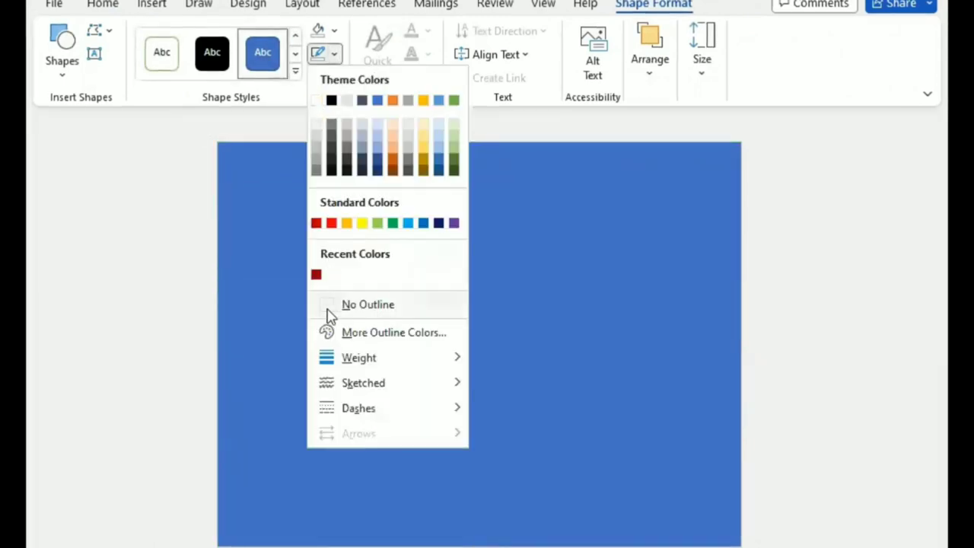
Remove the page rectangle's outline and give it a grey fill.
click(326, 308)
click(334, 32)
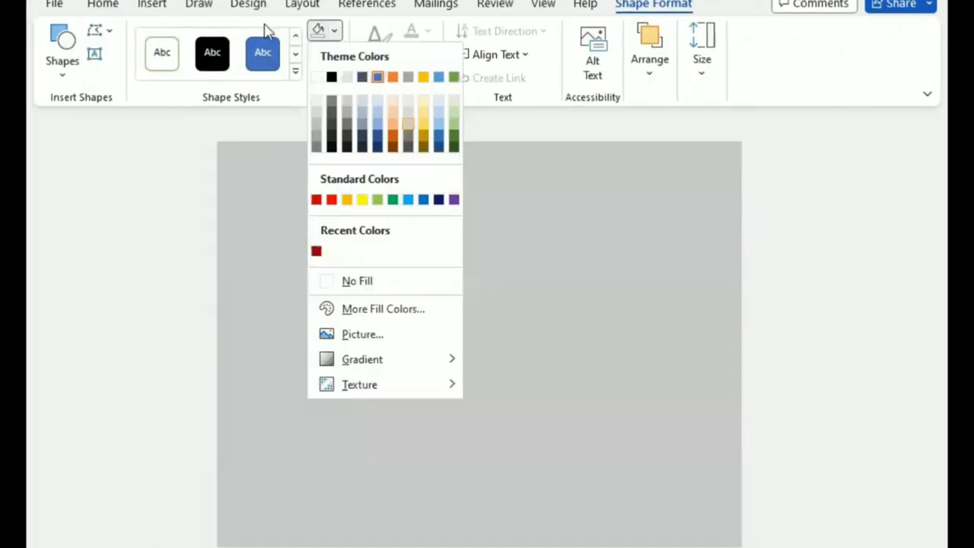
key(Escape)
click(76, 81)
Draw a card-sized rectangle on the grey page with no outline and white fill.
click(203, 126)
mouse_move(324, 193)
mouse_down()
mouse_move(421, 248)
mouse_move(508, 329)
mouse_up()
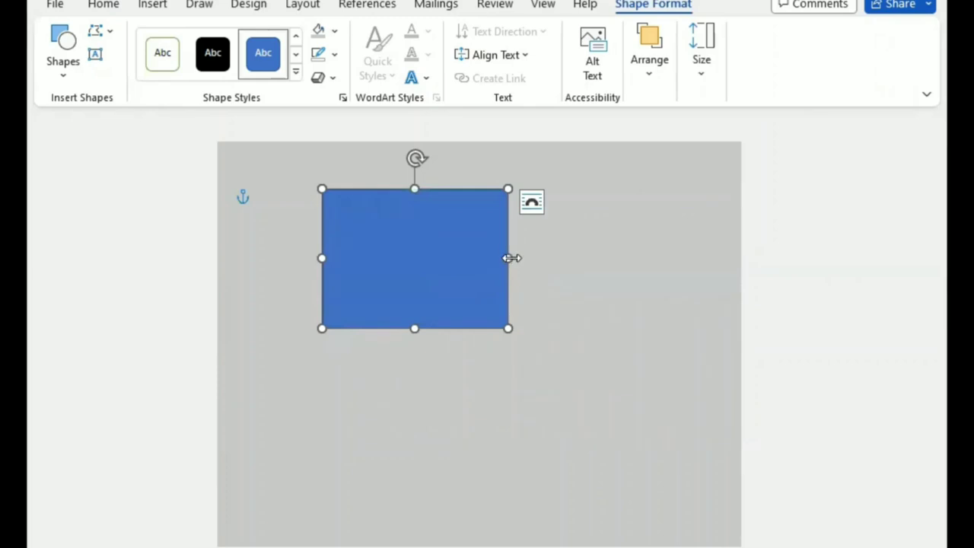
drag(511, 258, 522, 258)
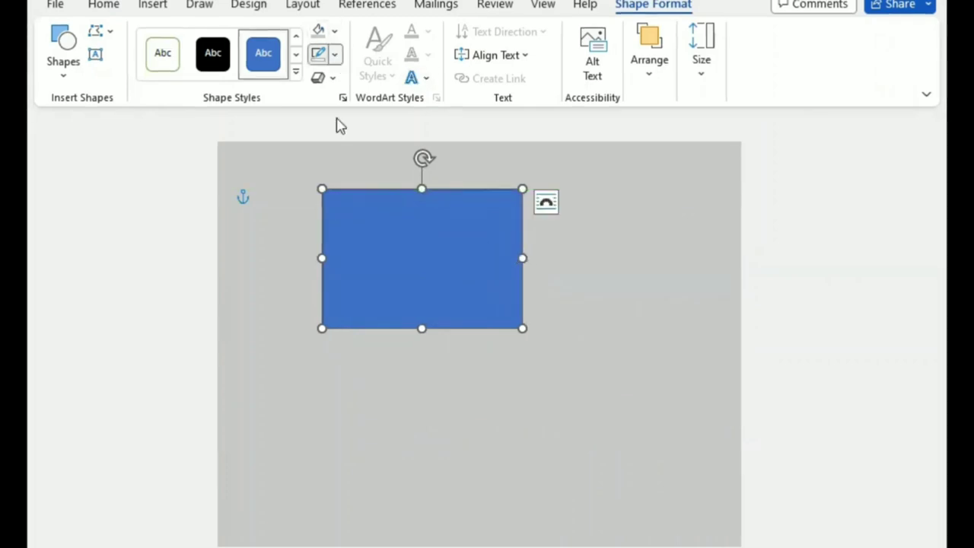
click(334, 54)
click(327, 306)
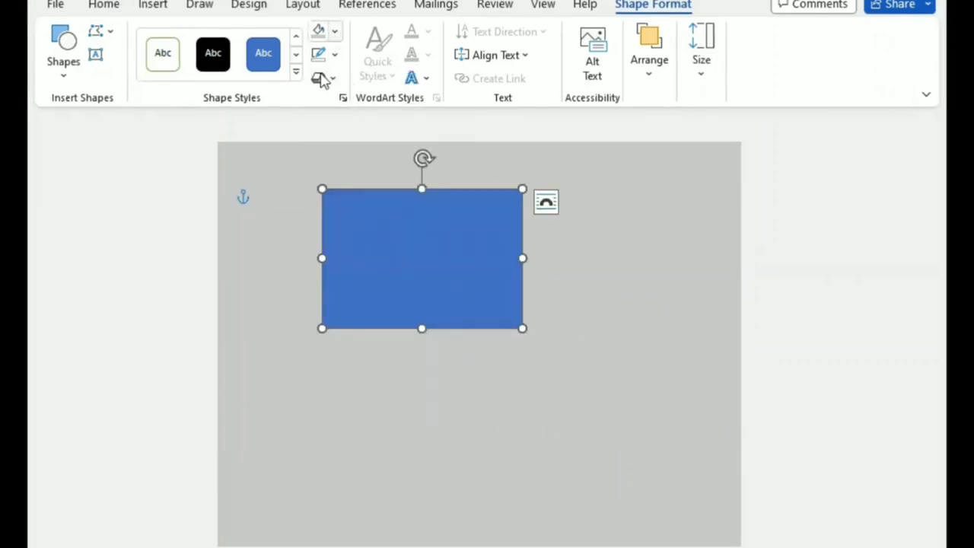
click(334, 30)
click(317, 77)
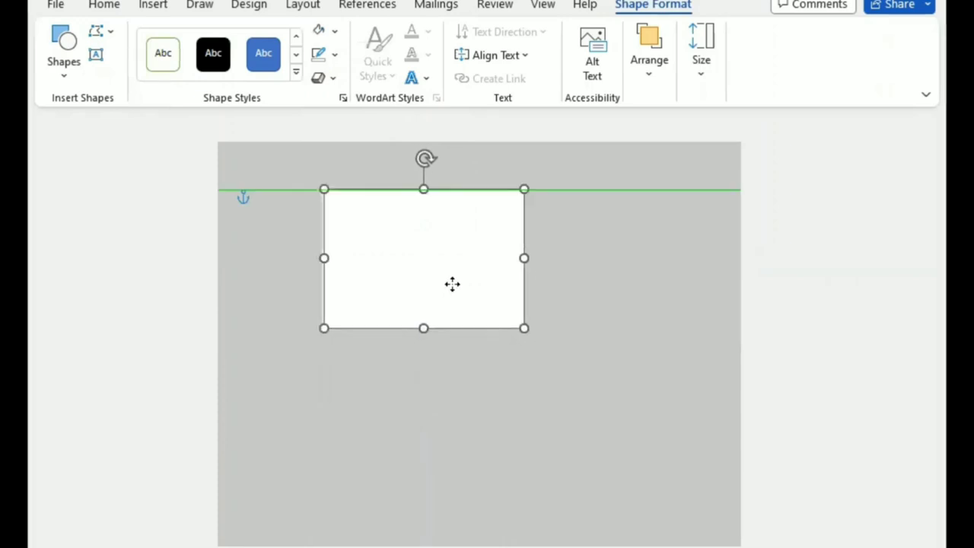
Duplicate the white card, narrow the copy to its left half and fill it black.
drag(464, 323, 451, 285)
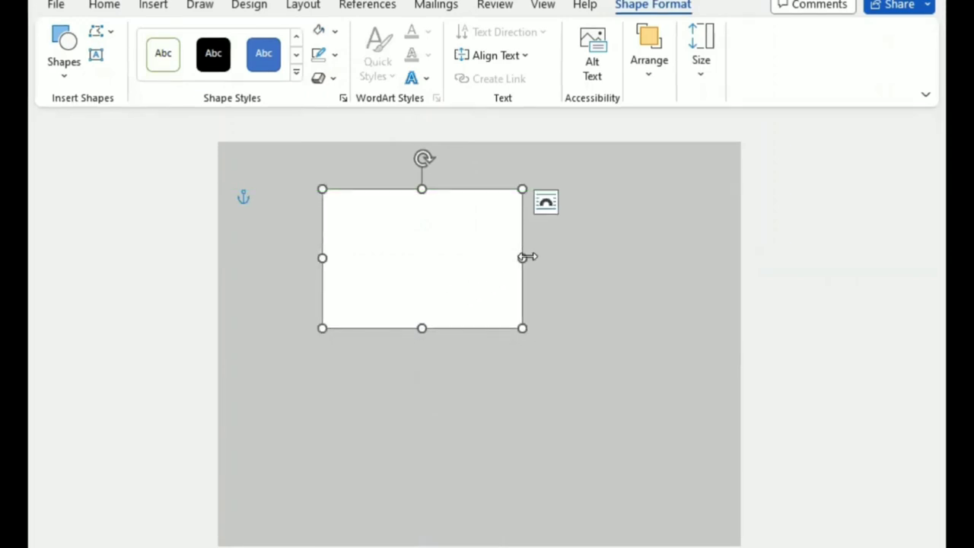
drag(522, 257, 417, 252)
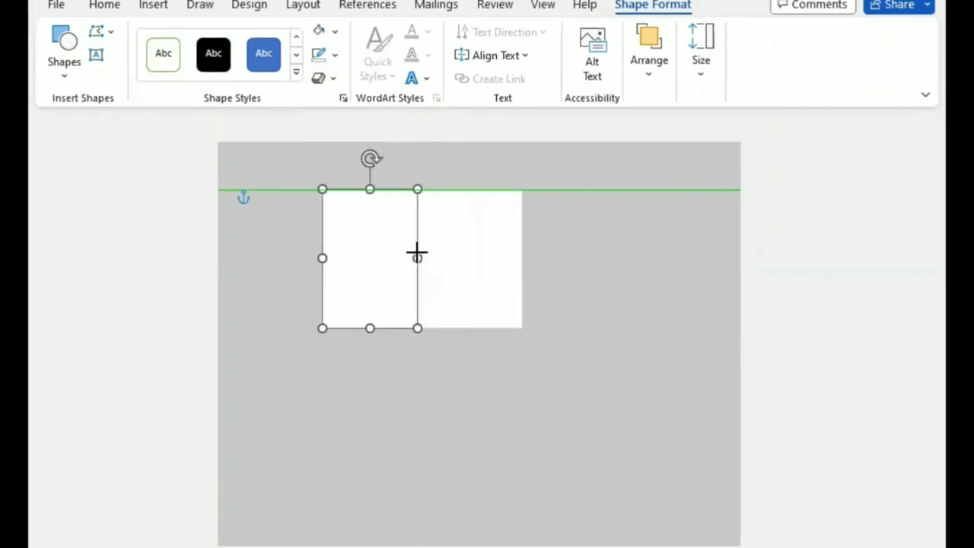
click(334, 30)
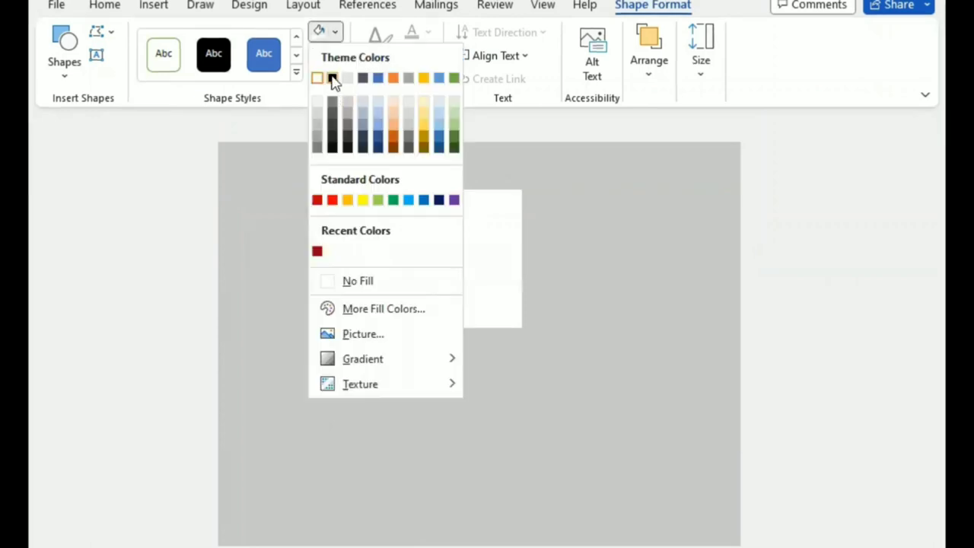
click(332, 78)
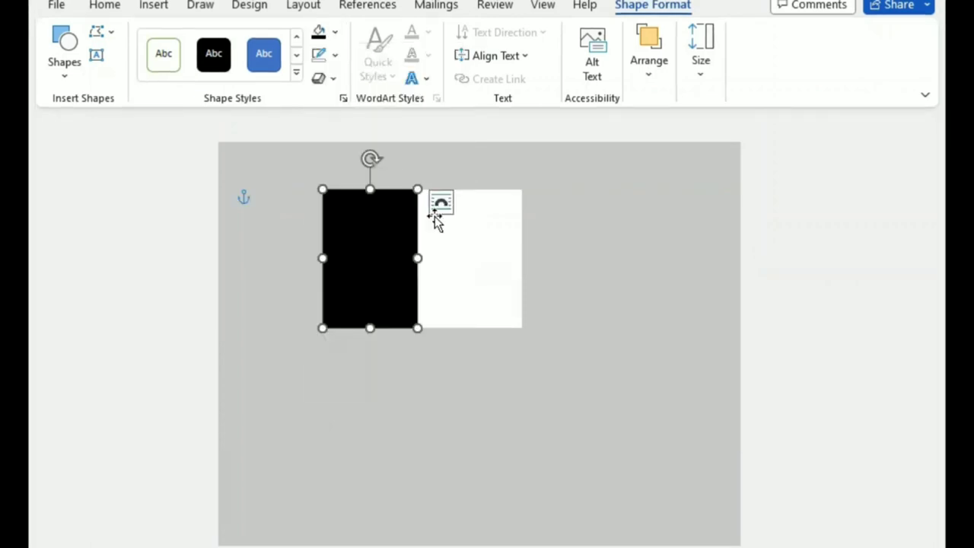
click(599, 274)
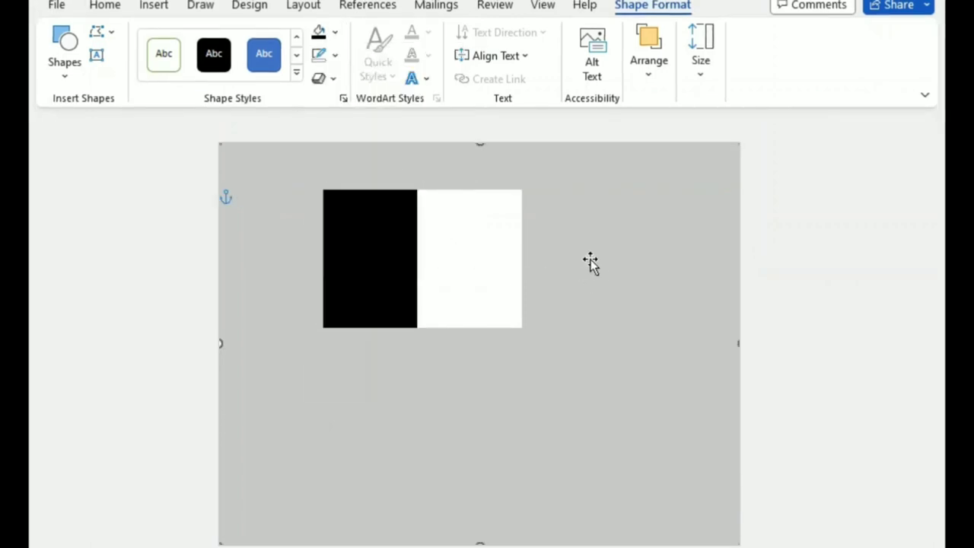
click(65, 68)
Draw a small bar atop the black panel, tilt it clockwise and stretch it onto the white half.
click(146, 120)
drag(332, 197, 437, 227)
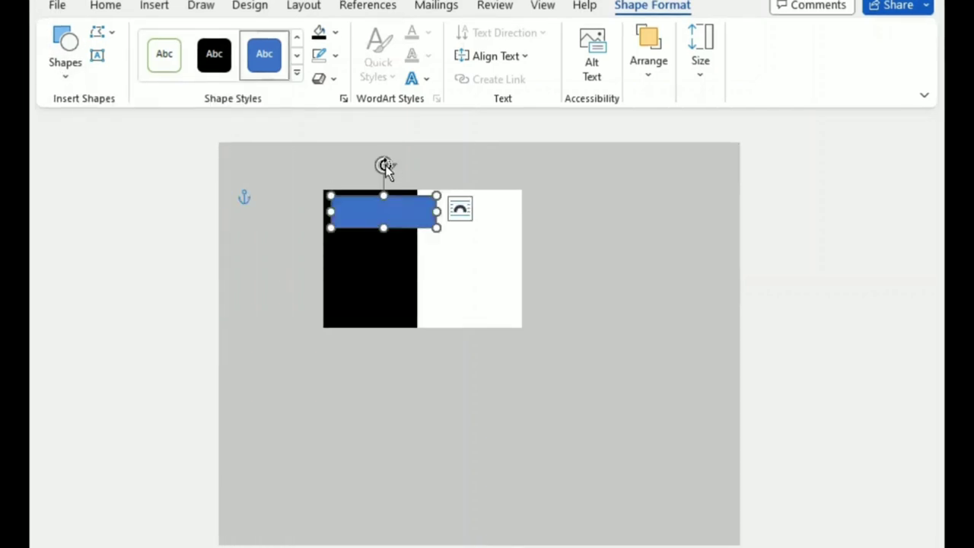
drag(384, 166, 396, 166)
drag(365, 196, 364, 190)
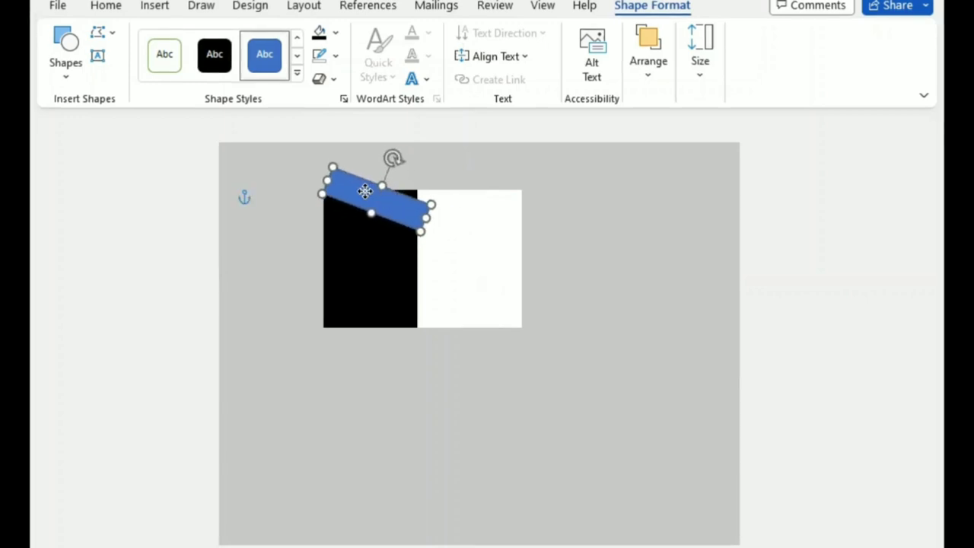
drag(427, 219, 439, 224)
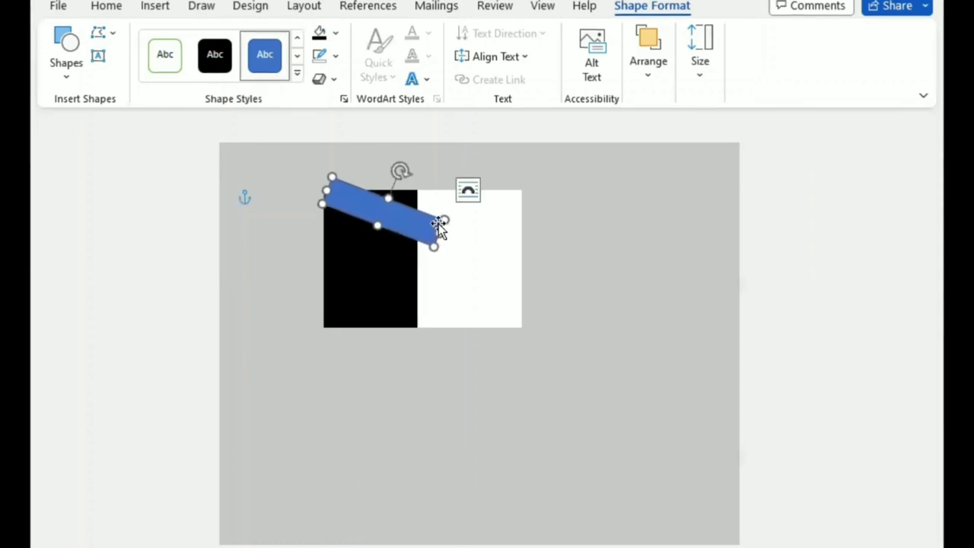
drag(371, 226, 359, 197)
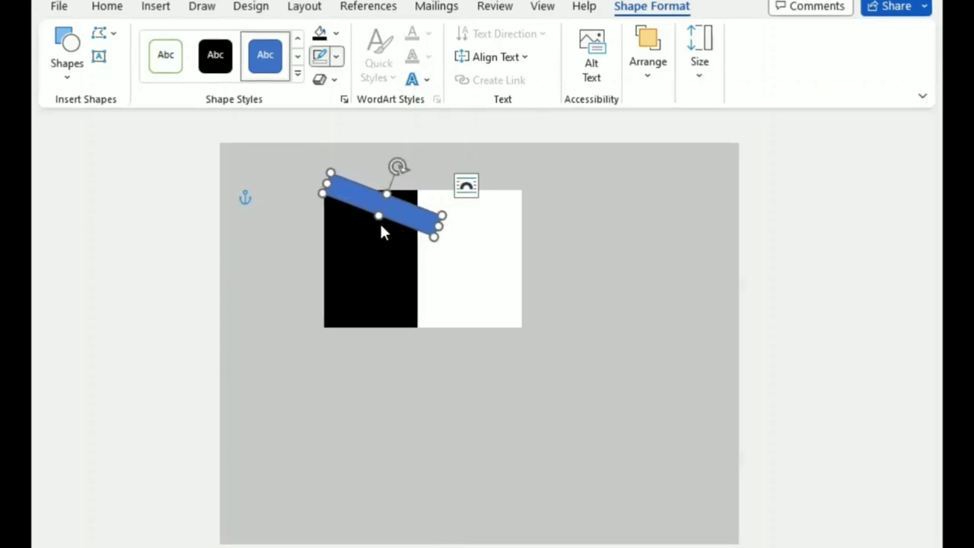
Remove the slanted bar's outline and fill it red.
click(335, 56)
click(331, 304)
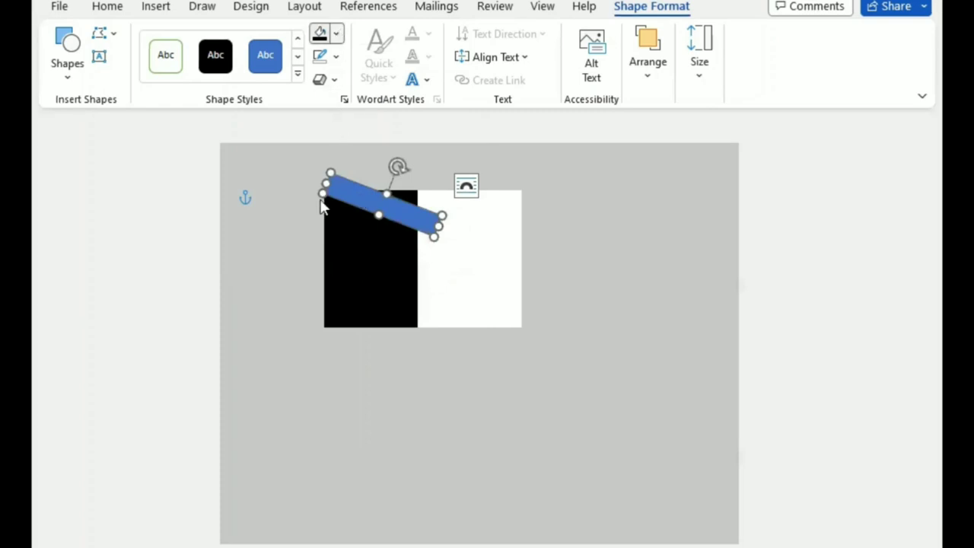
click(396, 230)
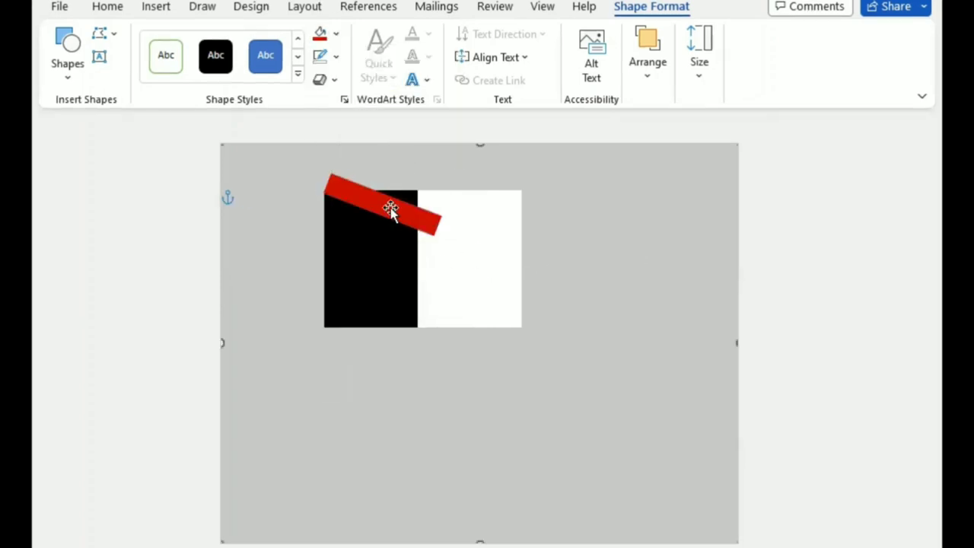
Edit the red bar's points so its top edge runs flush from the card's top-left corner.
click(390, 209)
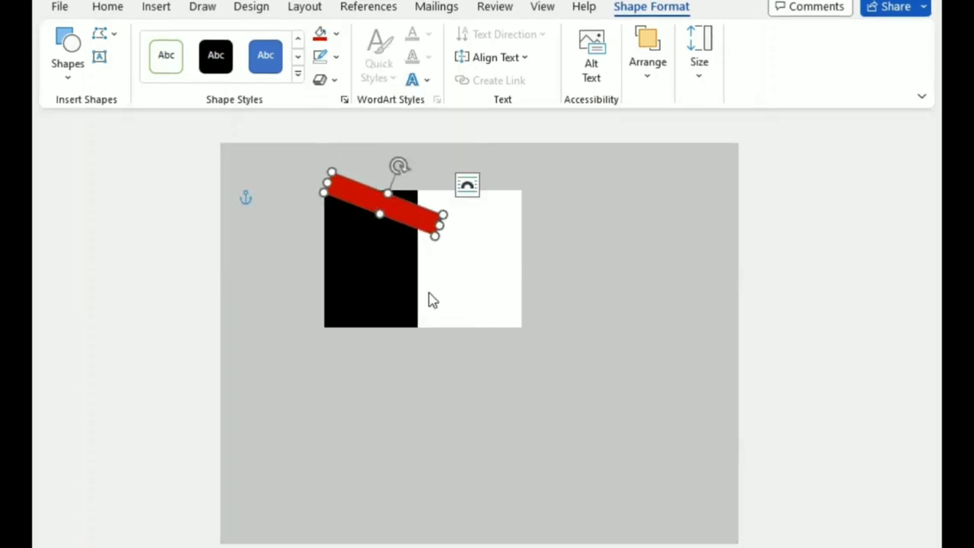
click(363, 189)
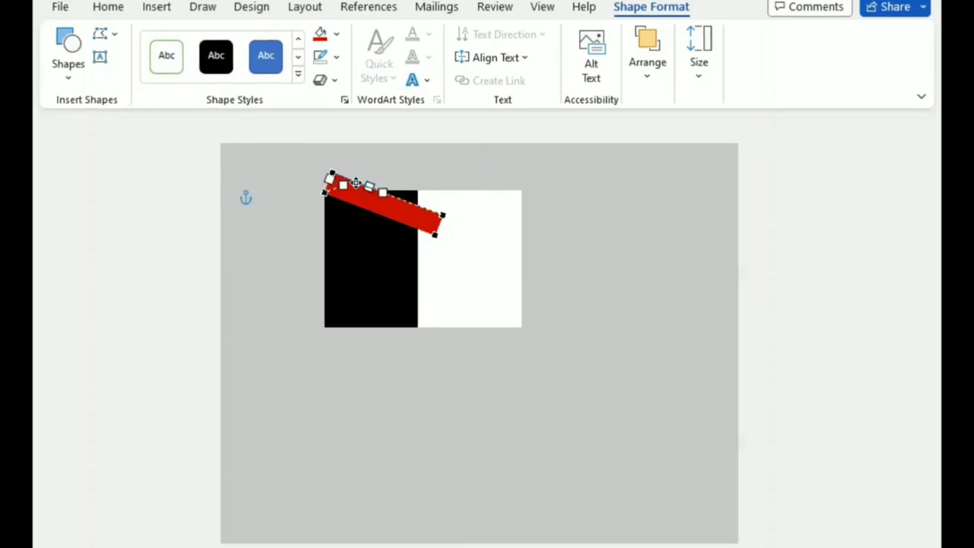
drag(365, 188, 386, 197)
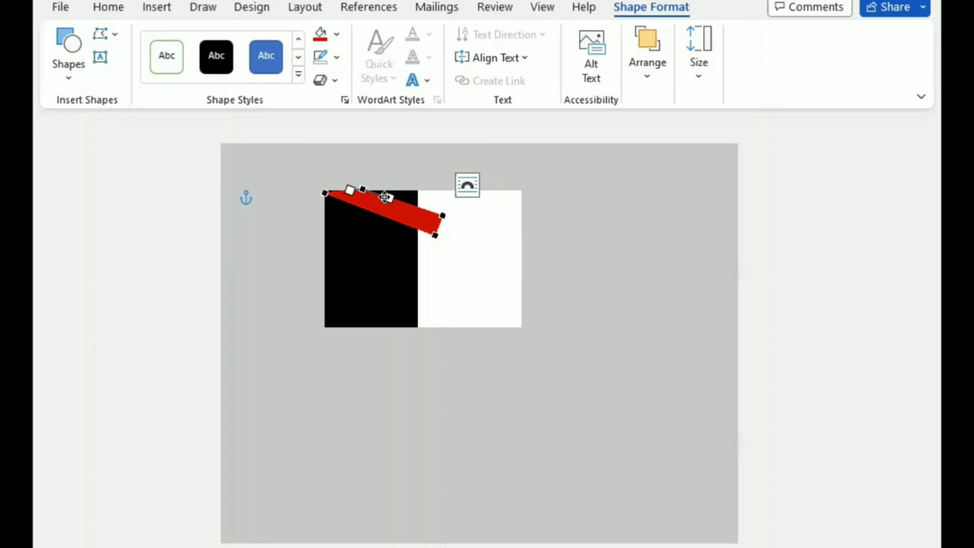
click(324, 191)
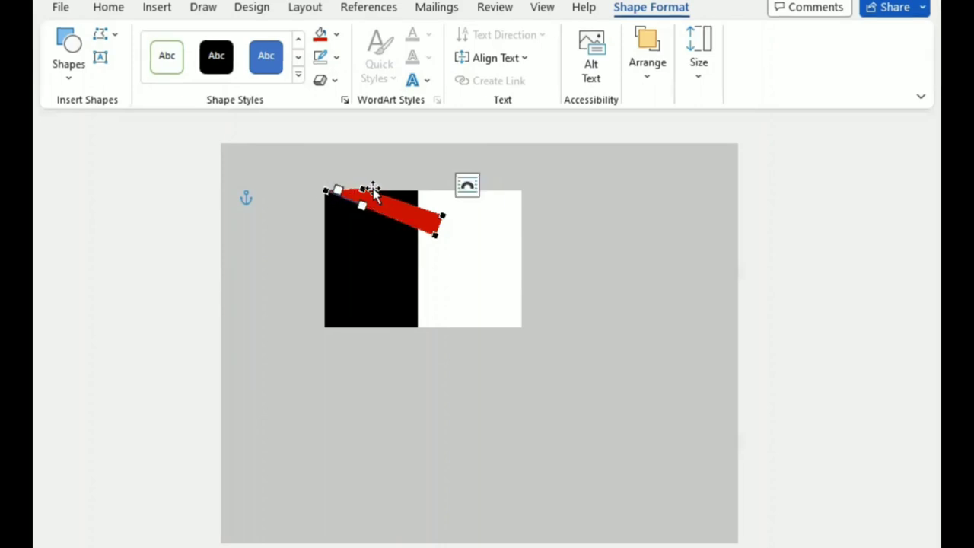
drag(372, 190, 372, 190)
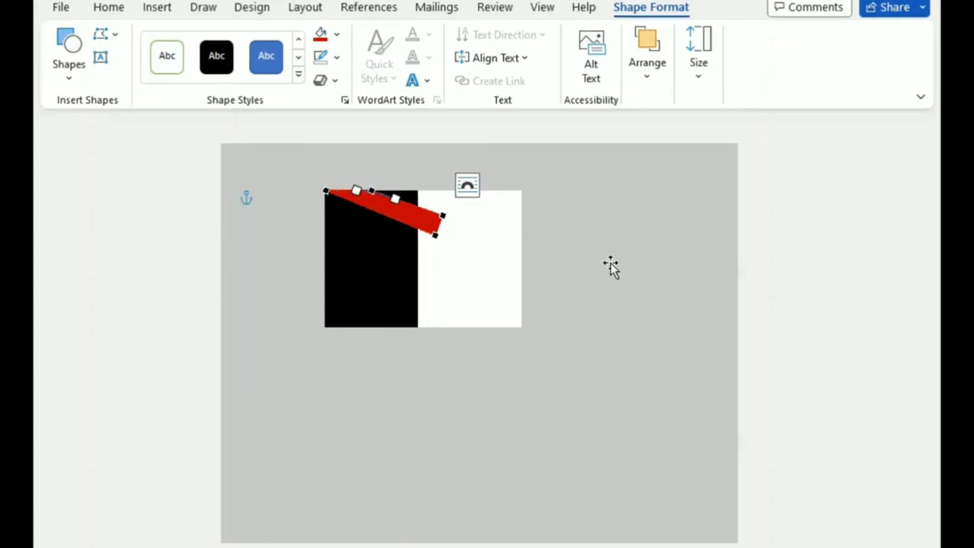
click(611, 265)
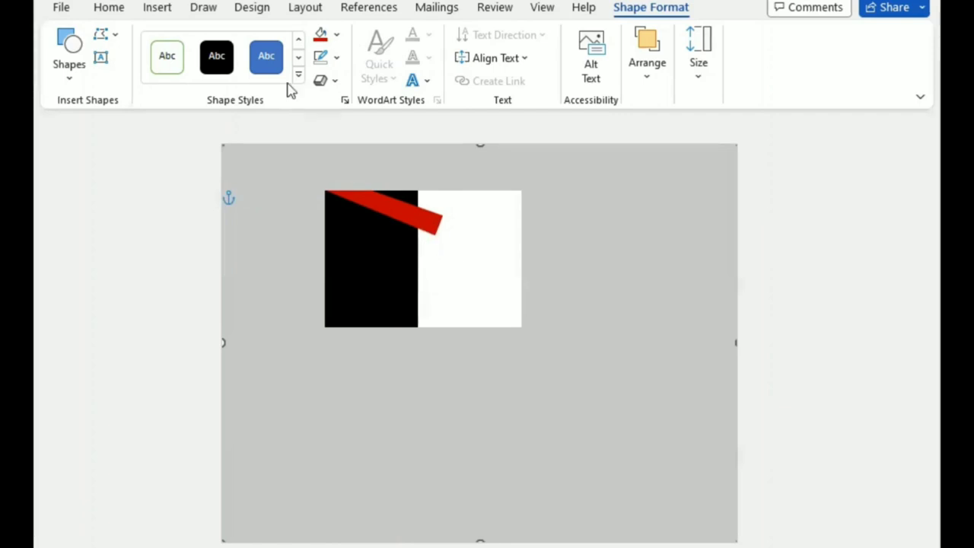
Add a small red, outline-free square on the black/white boundary, sent behind the black panel.
click(69, 67)
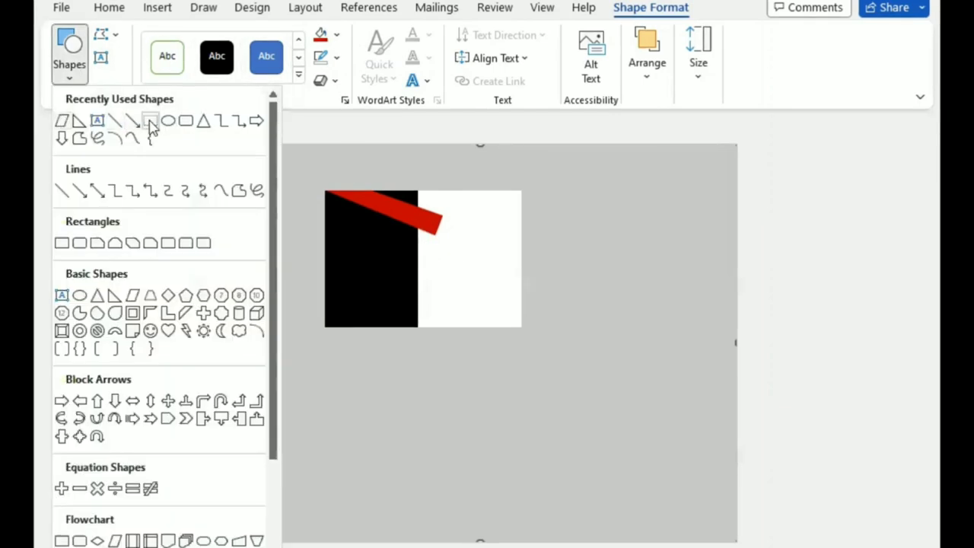
click(150, 120)
drag(459, 237, 419, 275)
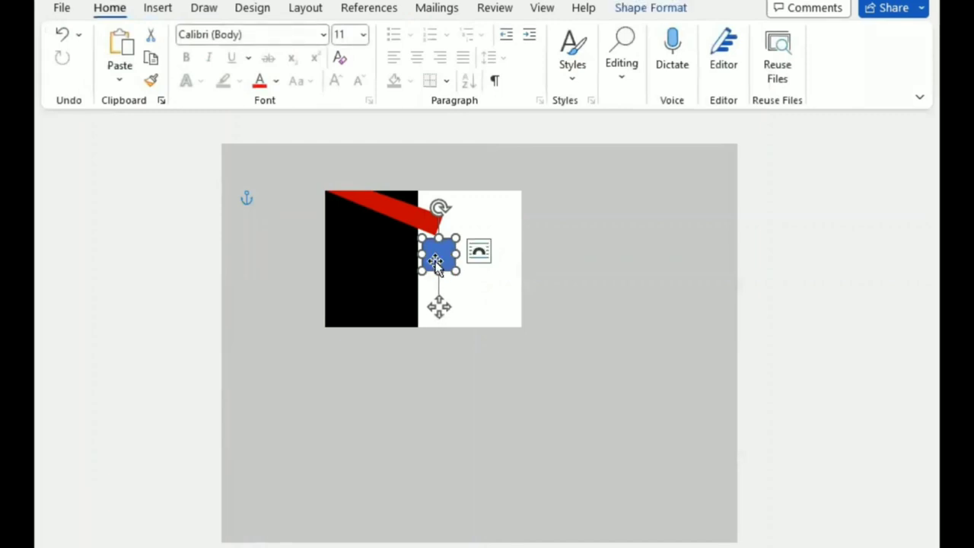
drag(439, 259, 412, 241)
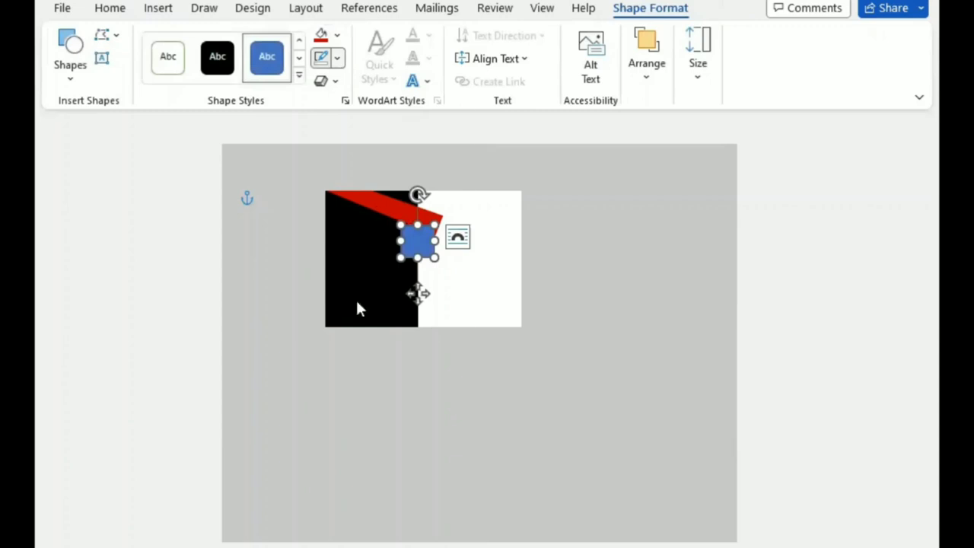
click(328, 309)
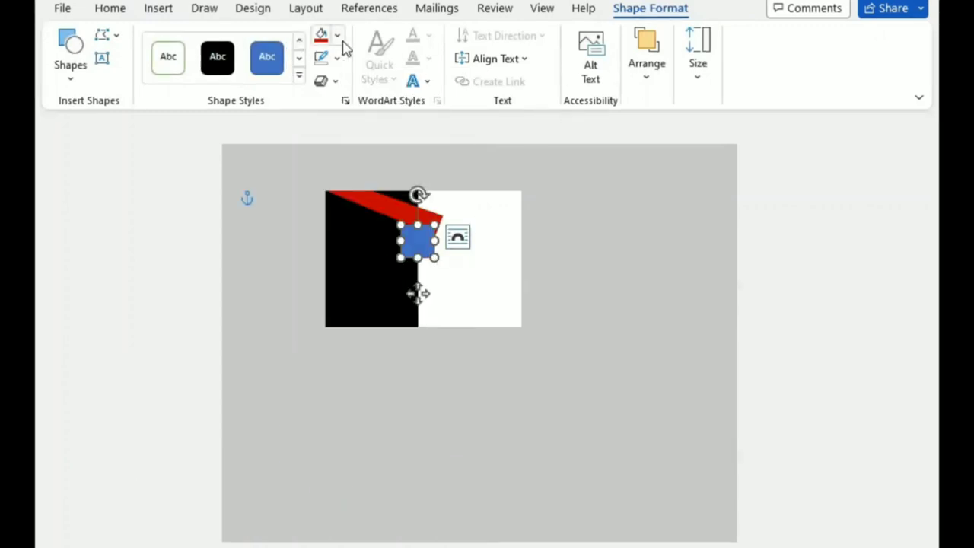
click(336, 251)
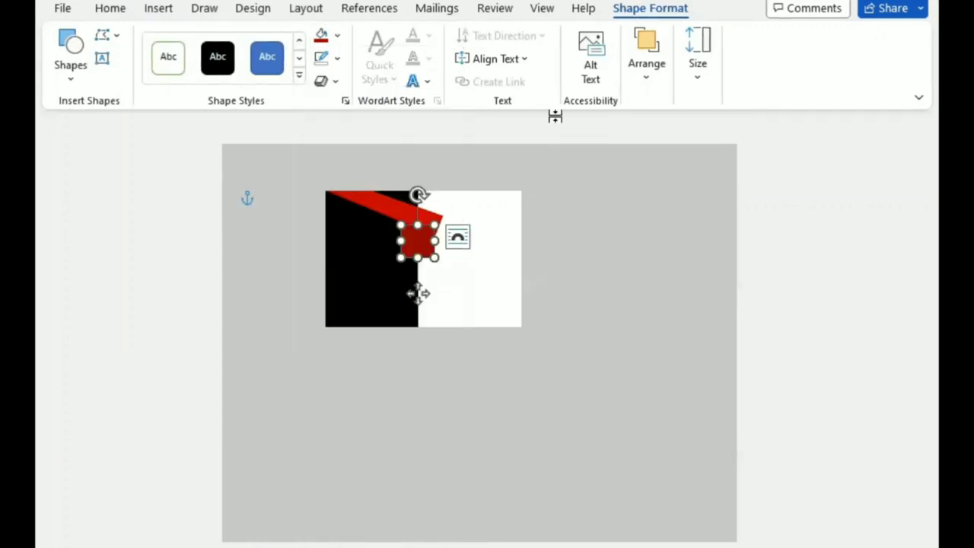
click(646, 68)
click(791, 133)
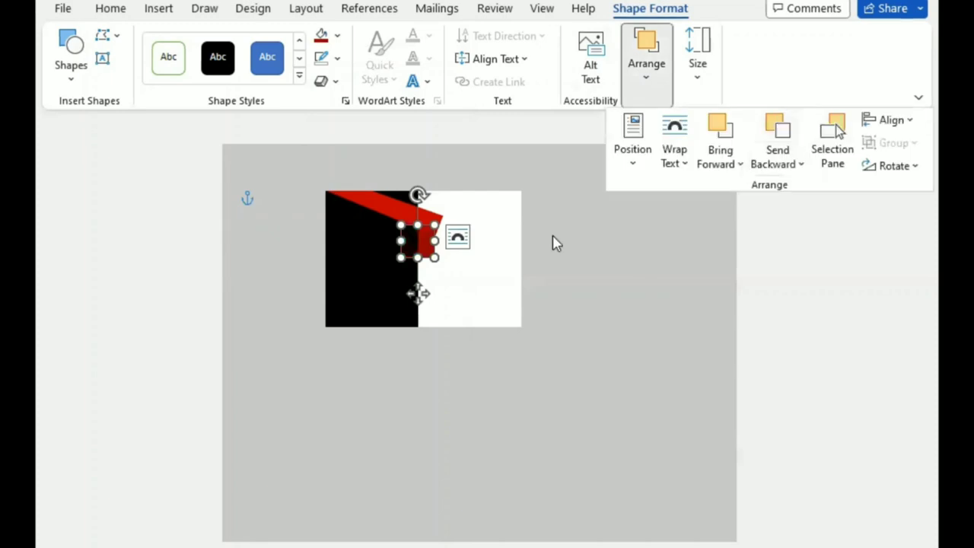
Reshape the red square with Edit Points into a fold tab under the band's end.
right_click(428, 243)
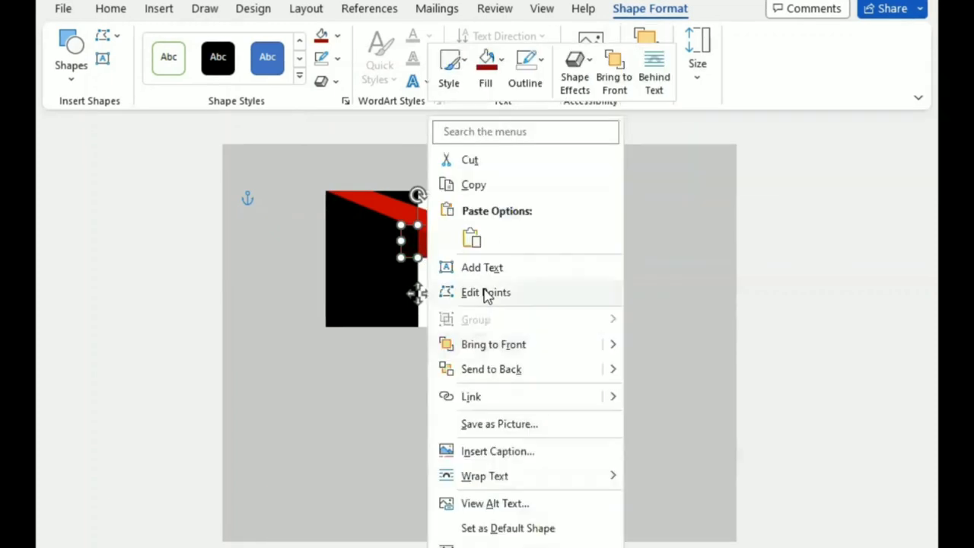
click(483, 292)
drag(433, 257, 423, 250)
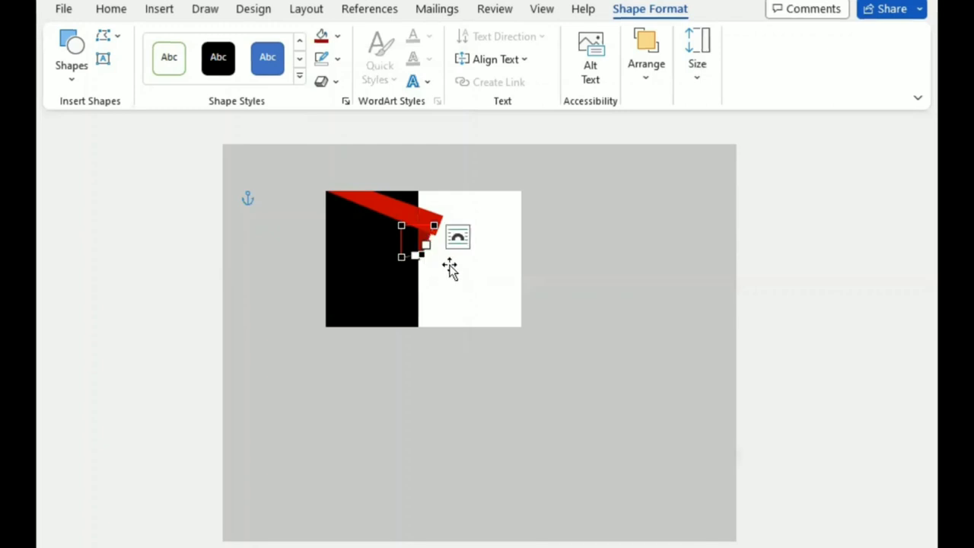
click(433, 225)
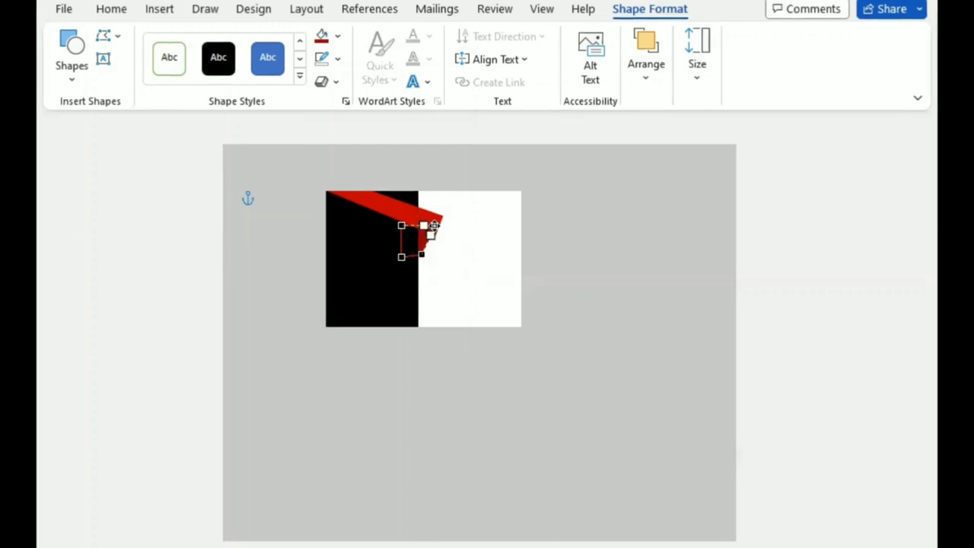
click(419, 241)
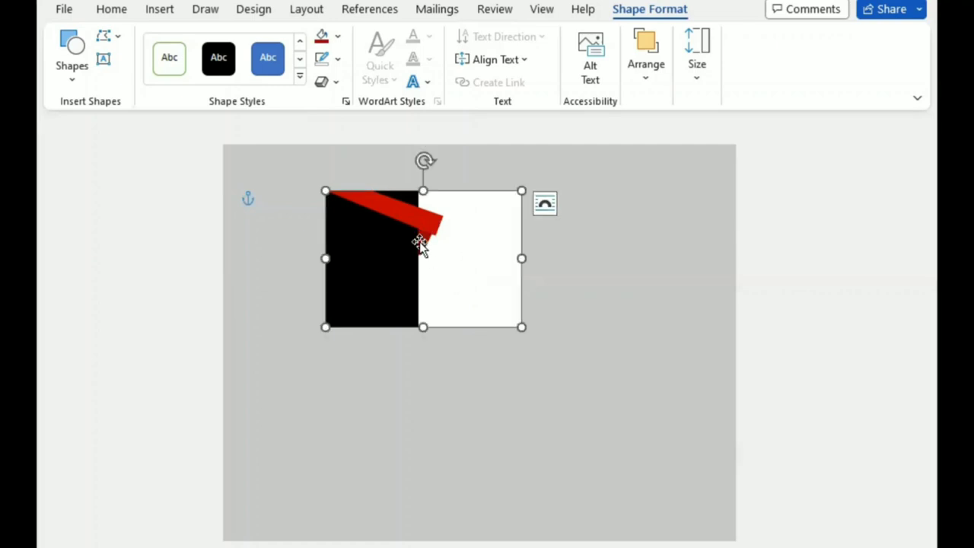
click(420, 240)
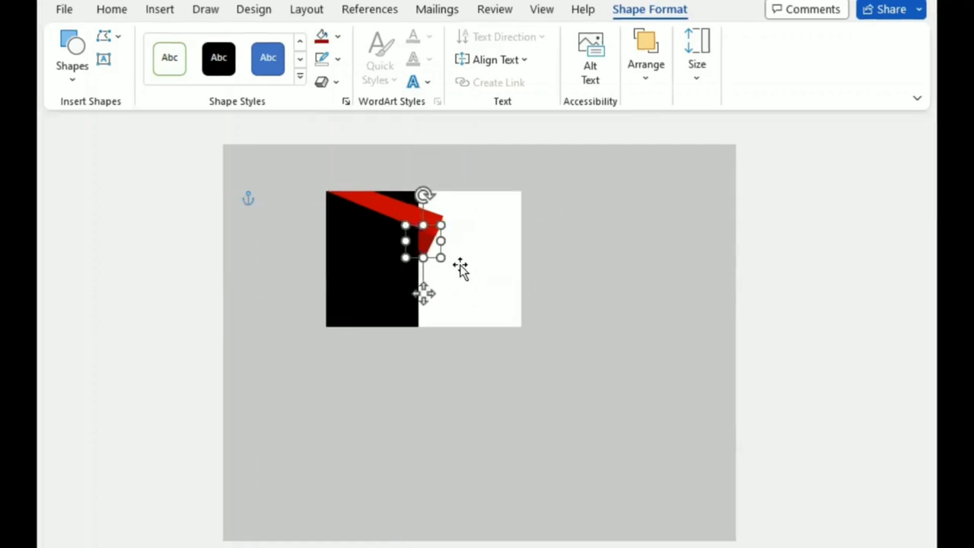
Adjust the red fold piece's corner points, pulling its lower corner slightly left.
right_click(422, 242)
click(477, 292)
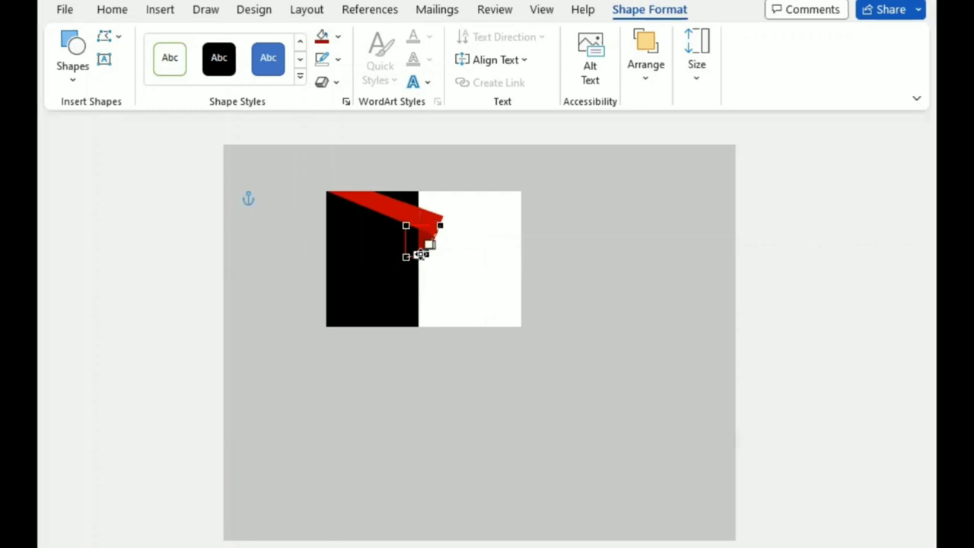
drag(421, 254, 416, 255)
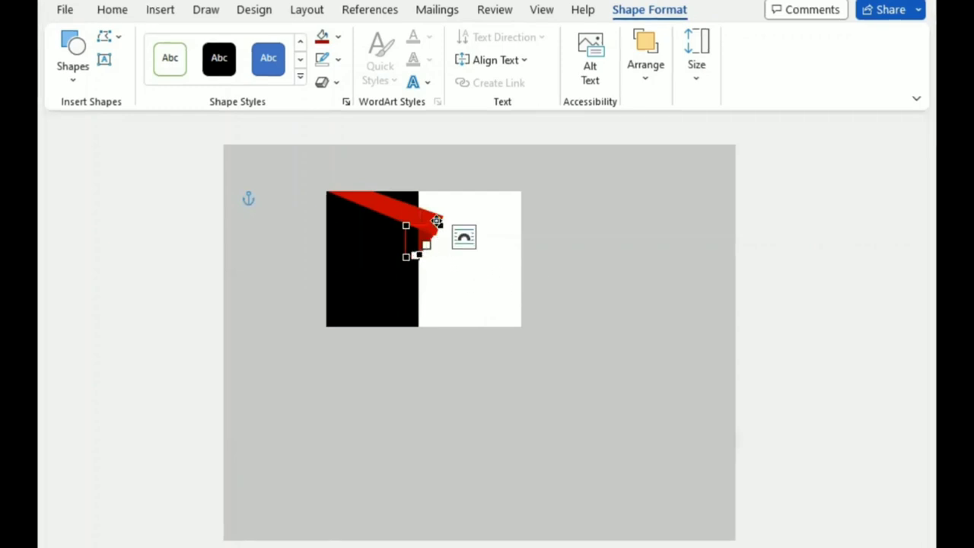
drag(437, 222, 438, 224)
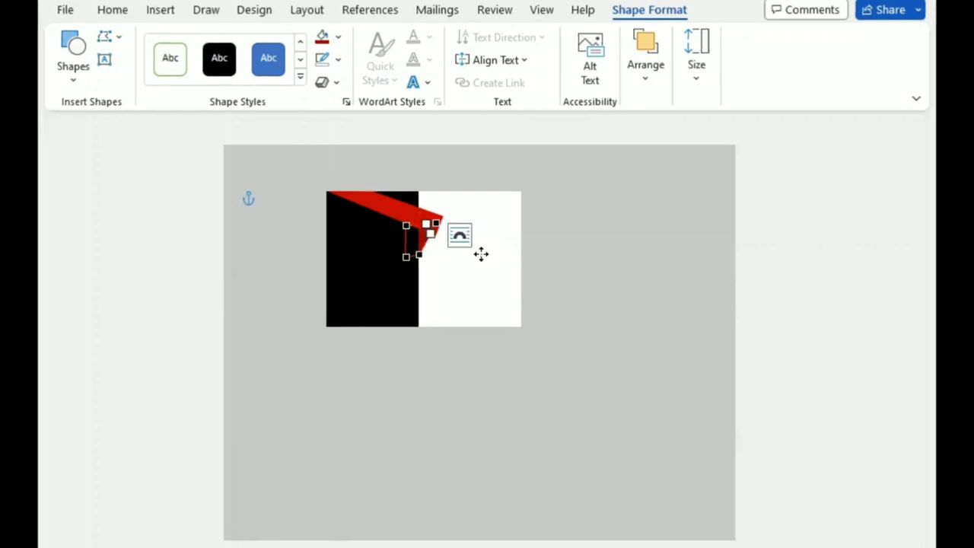
click(455, 251)
click(430, 218)
right_click(434, 221)
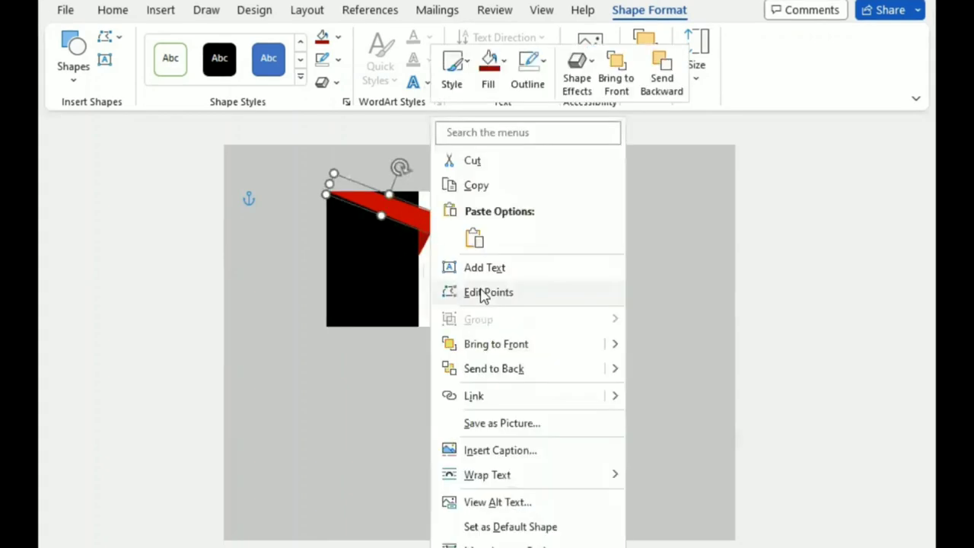
click(430, 289)
drag(441, 215, 439, 216)
click(467, 252)
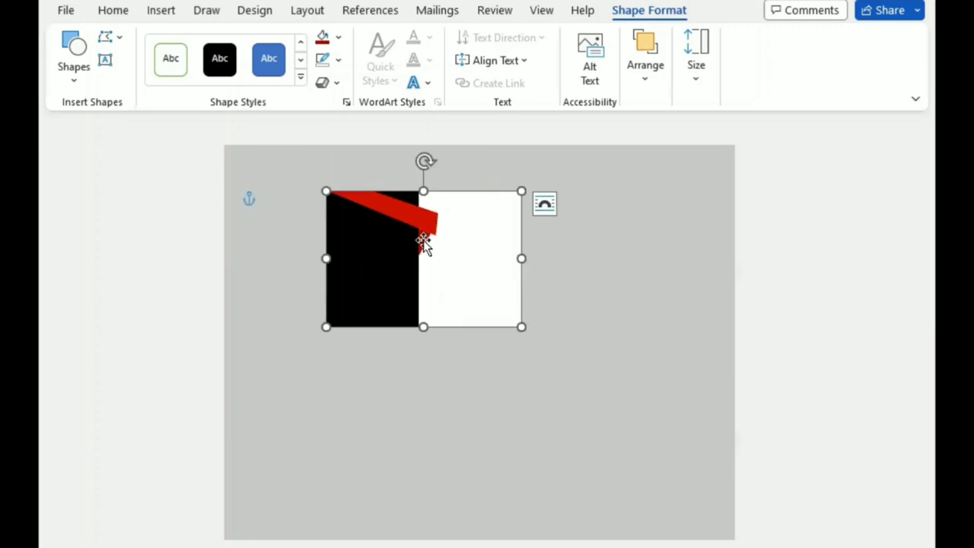
Edit the fold piece's outline again and nudge it two steps right.
click(423, 242)
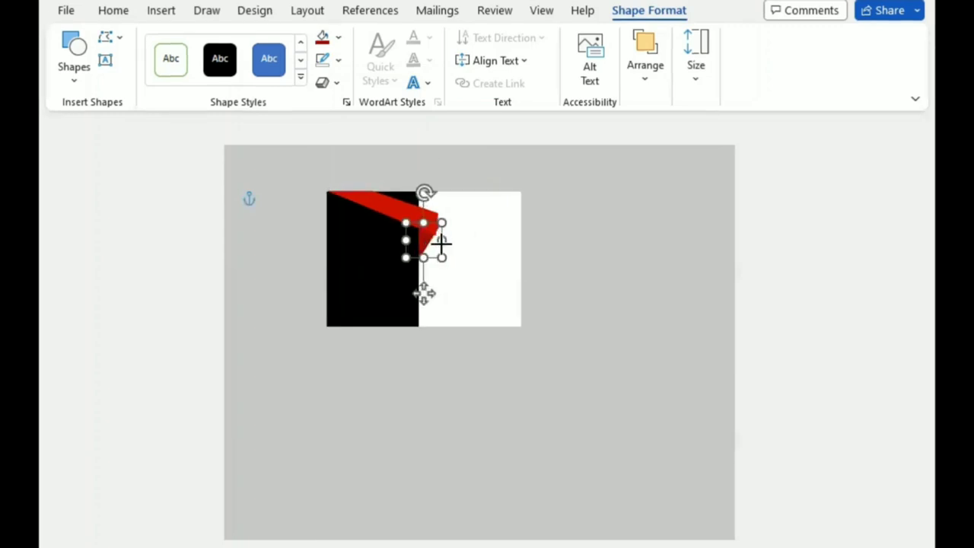
click(427, 237)
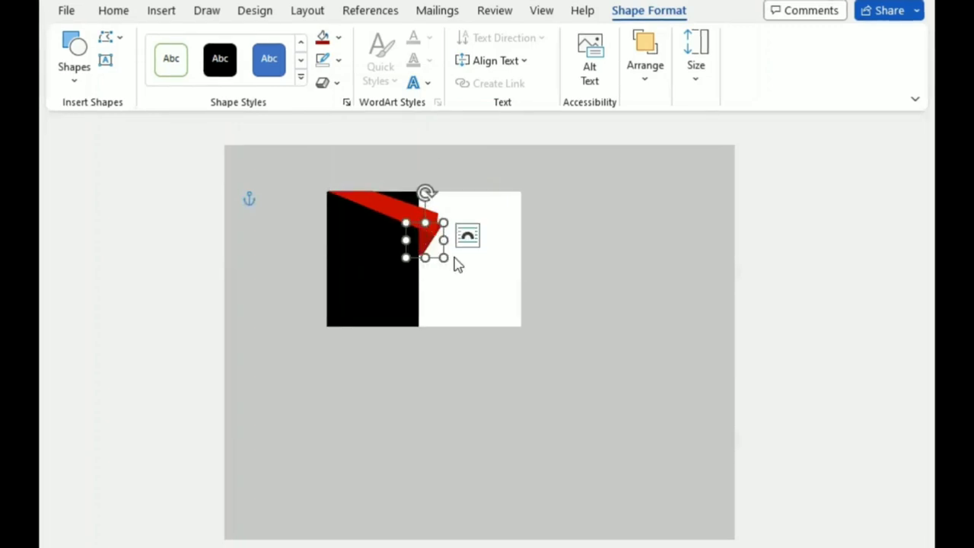
mouse_move(436, 221)
mouse_down()
mouse_move(428, 255)
mouse_move(425, 244)
mouse_up()
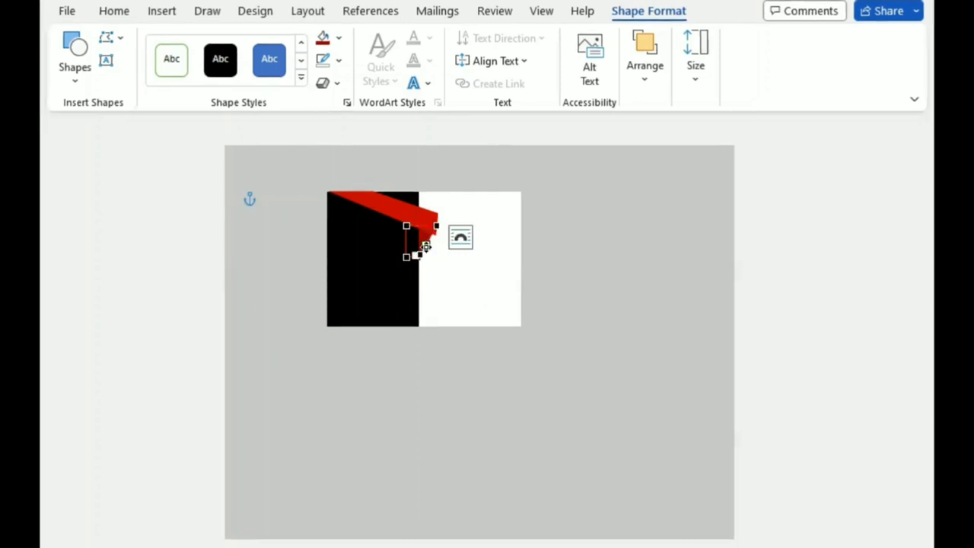
click(485, 278)
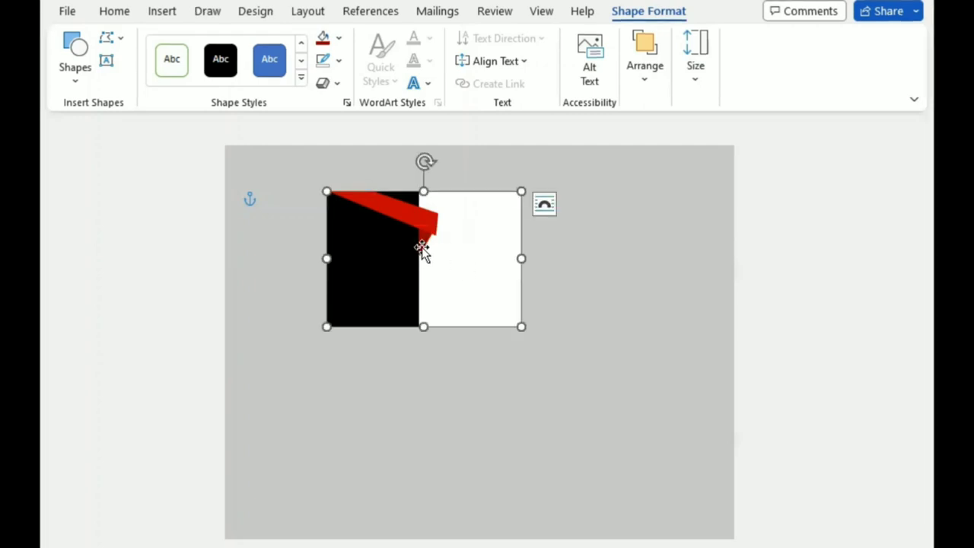
click(424, 250)
key(Right)
key(Right)
key(Right)
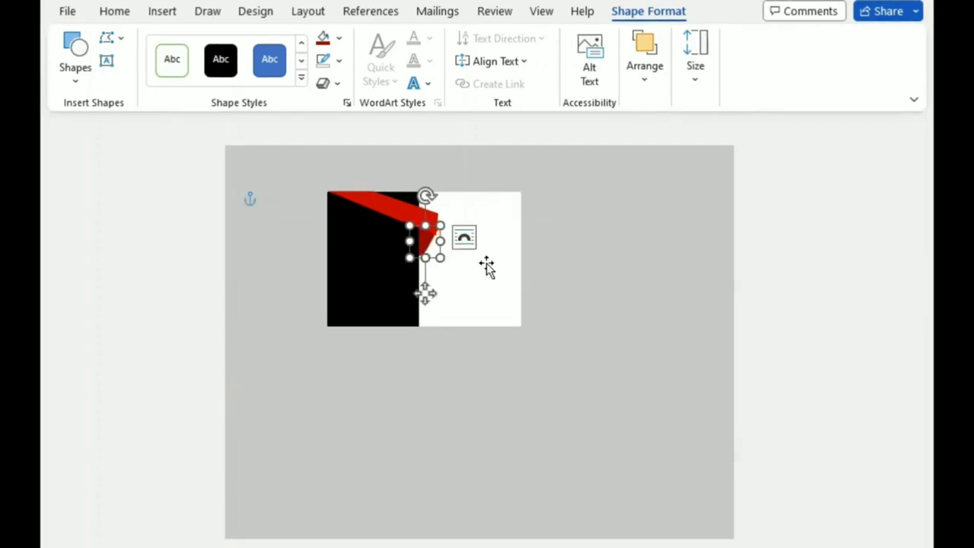
key(Right)
key(Right)
key(Right)
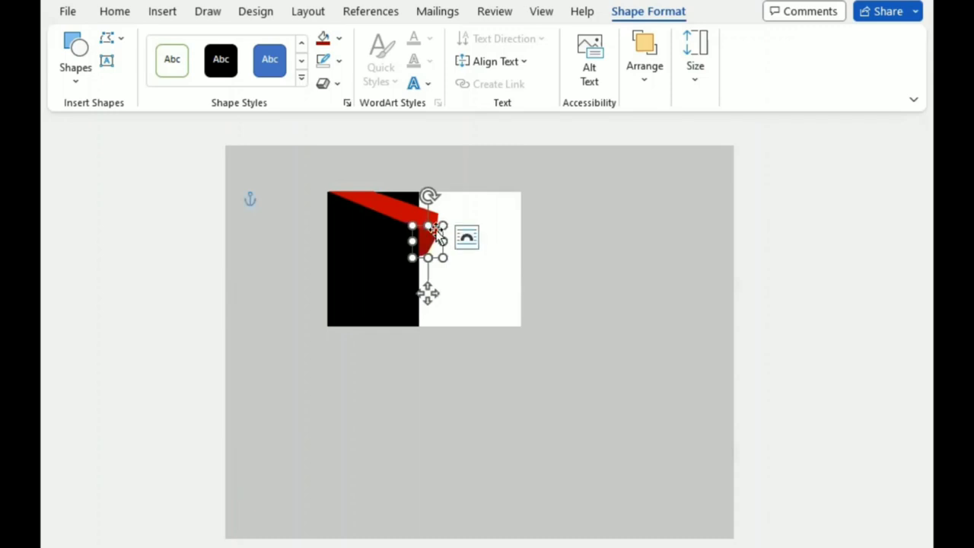
Shift the fold's lower corner left, then nudge the piece right twice and back left once.
click(438, 226)
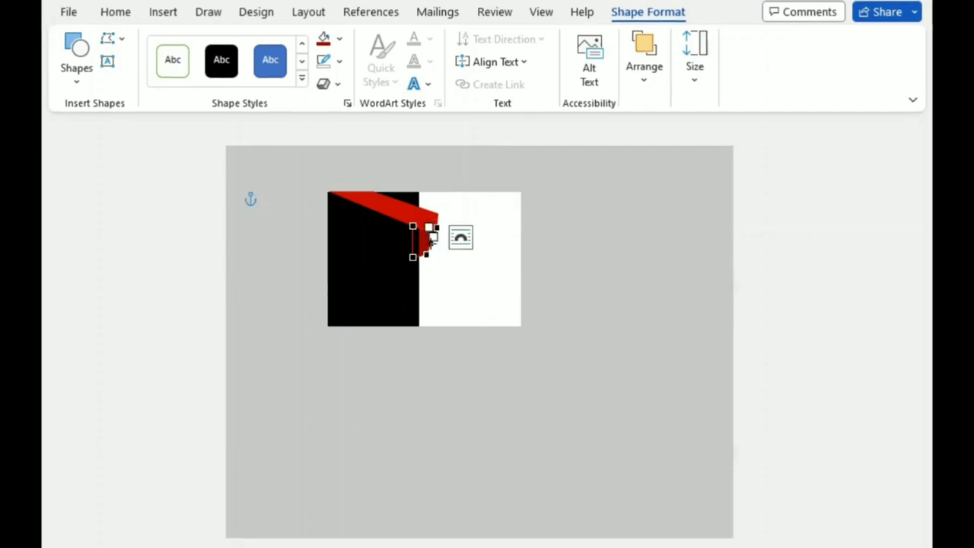
drag(426, 254, 418, 256)
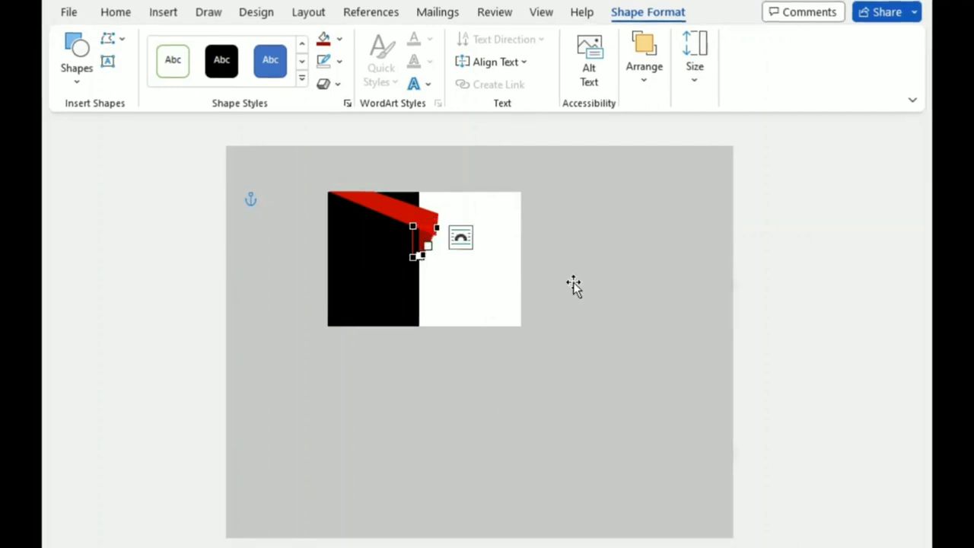
click(574, 285)
click(424, 252)
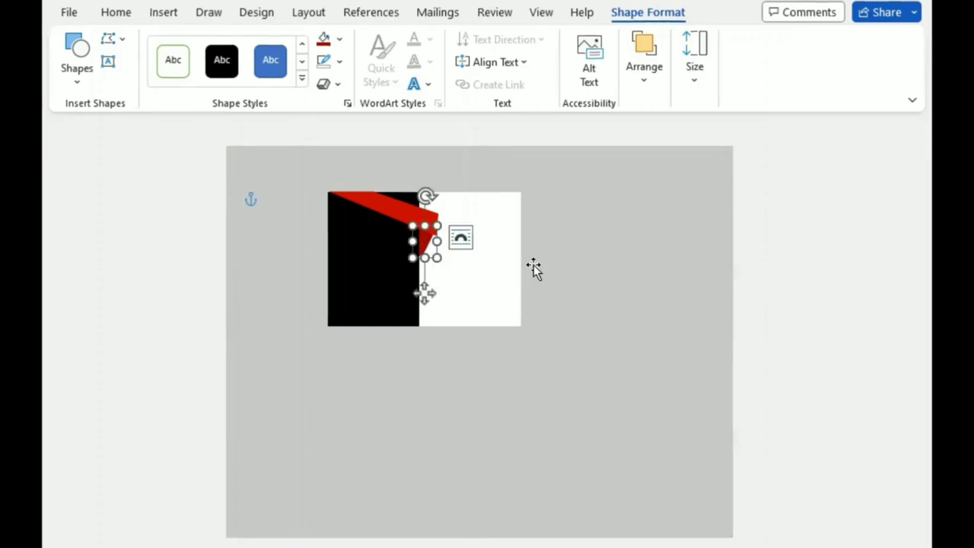
key(Right)
key(Right)
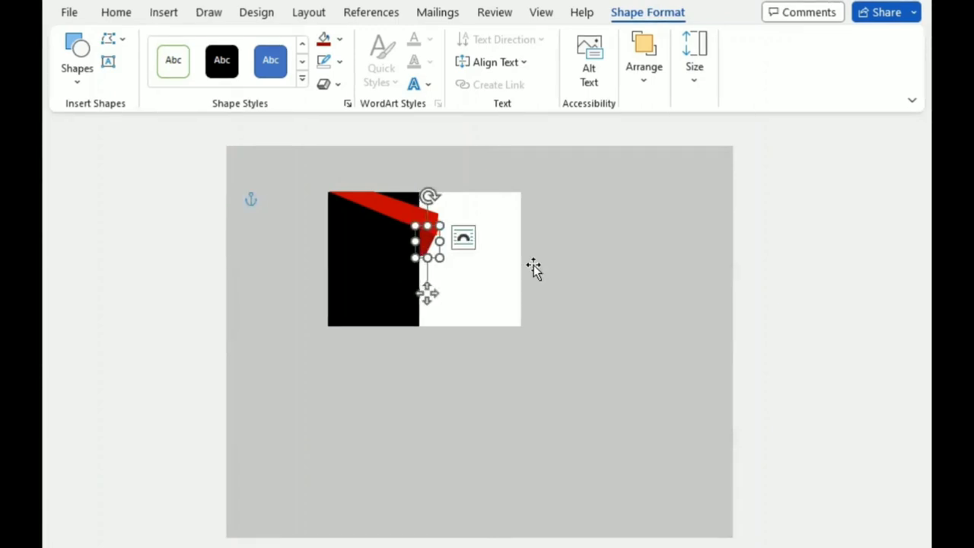
key(Right)
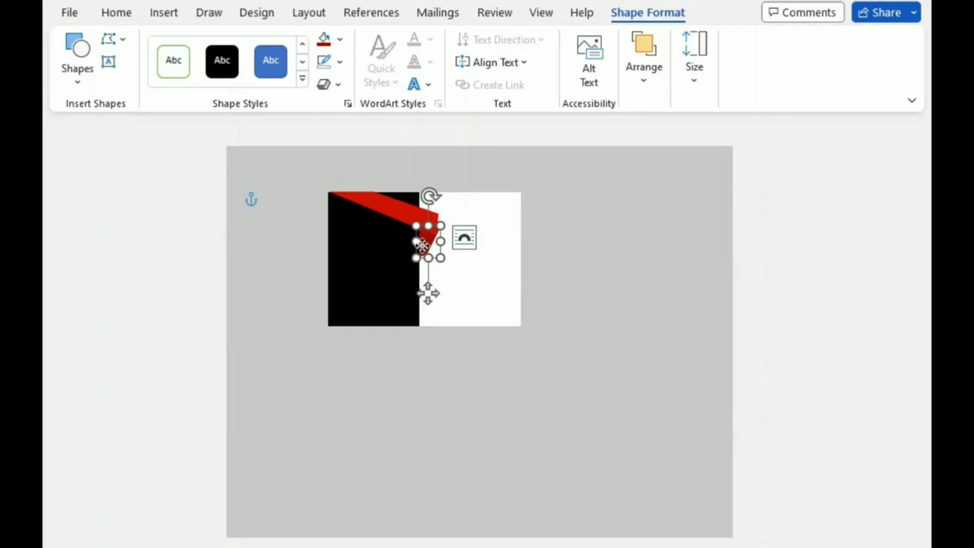
drag(416, 257, 419, 258)
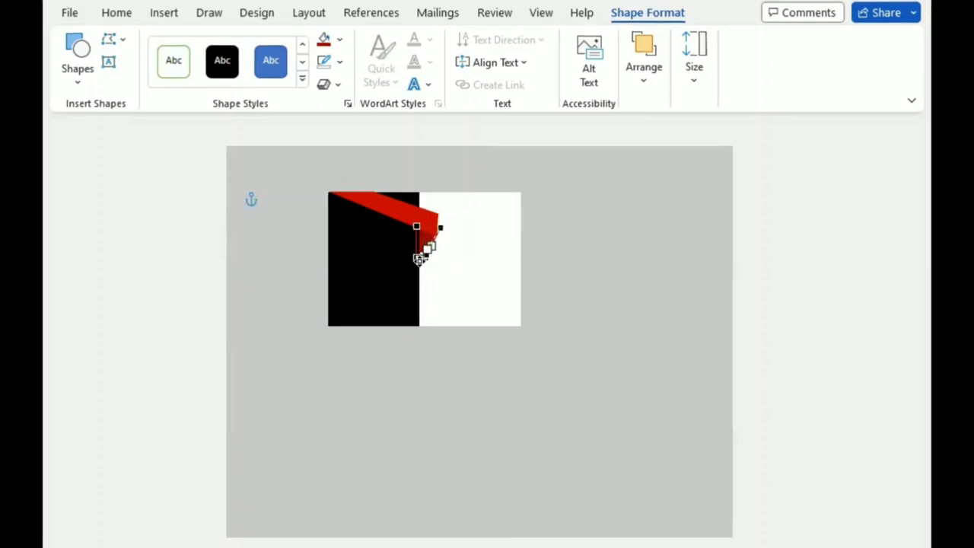
click(537, 289)
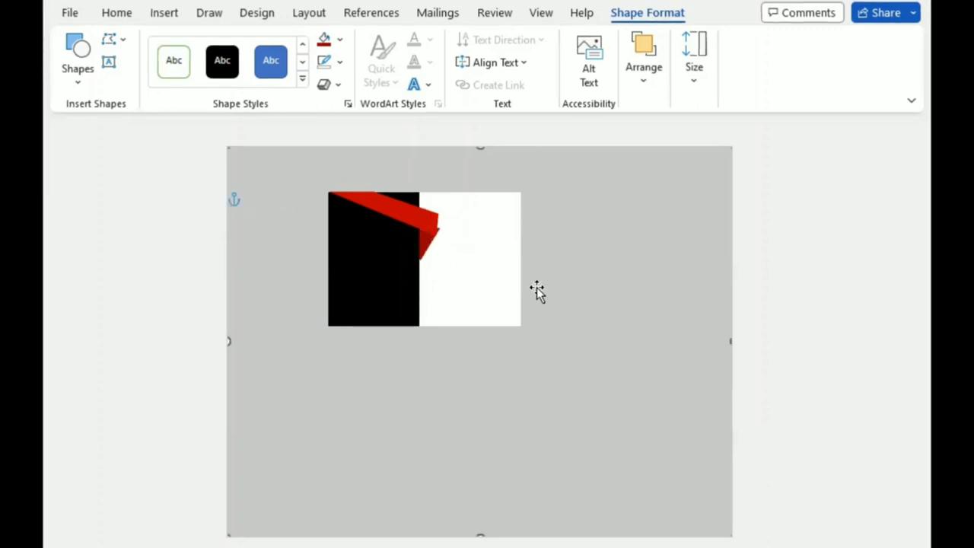
click(434, 255)
key(Left)
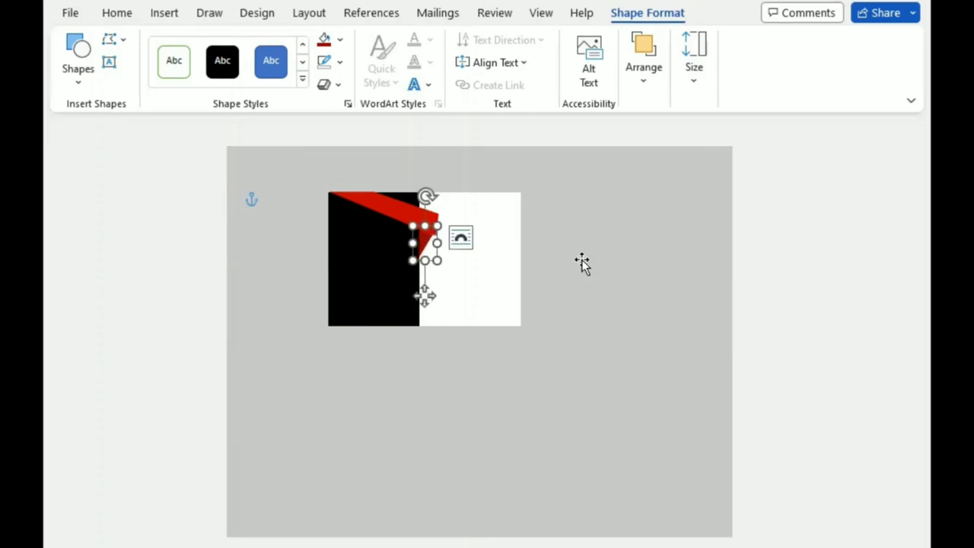
Rotate the red fold piece slightly clockwise and check its fit against the red band.
drag(426, 196, 434, 207)
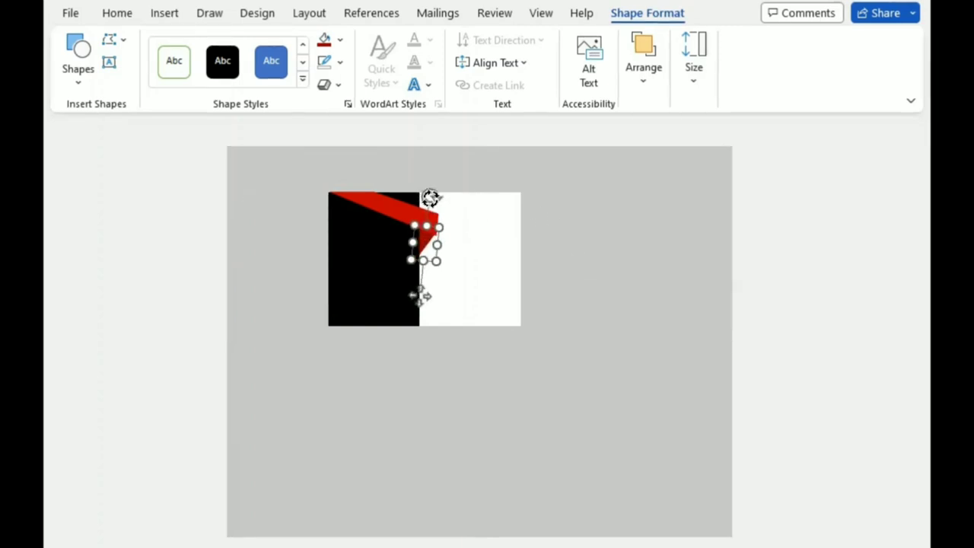
click(563, 266)
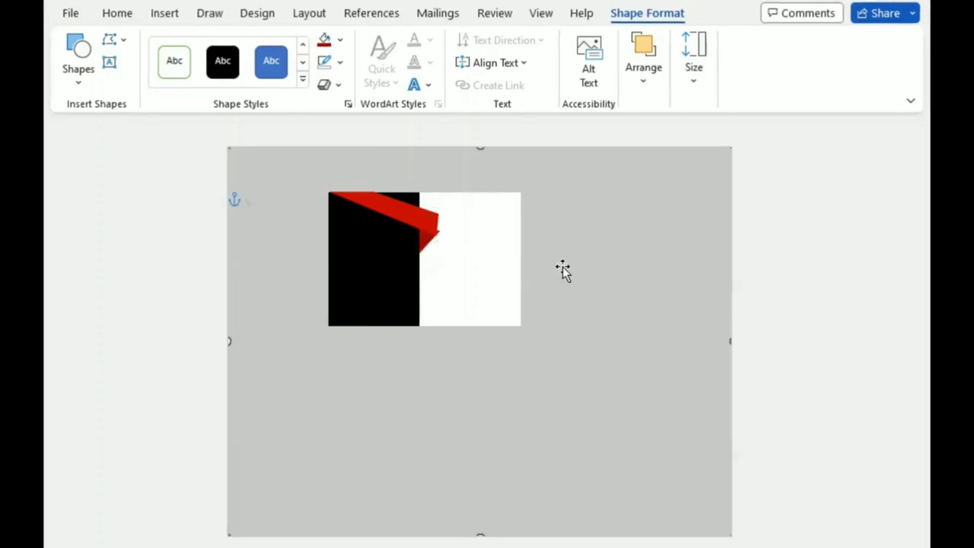
click(424, 244)
click(437, 232)
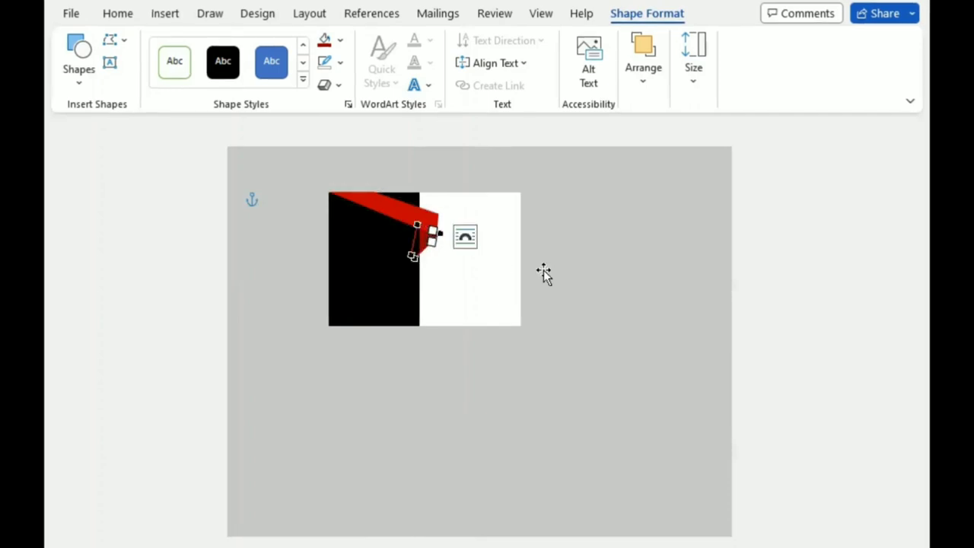
click(581, 274)
click(424, 239)
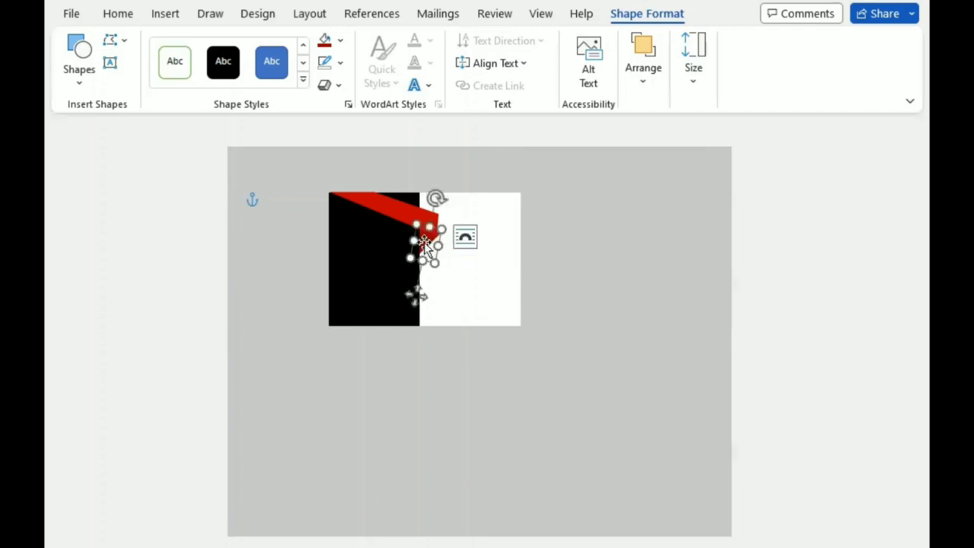
click(586, 279)
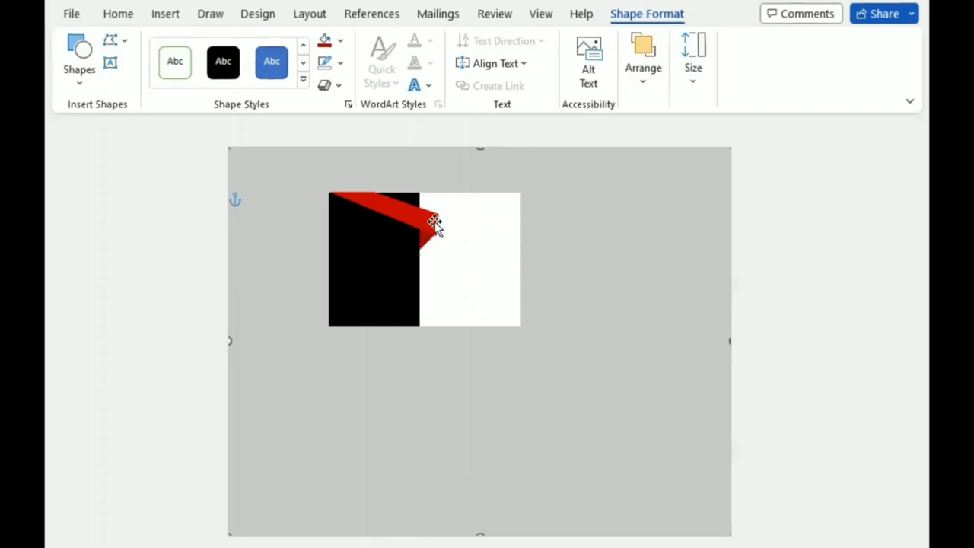
click(424, 225)
click(427, 242)
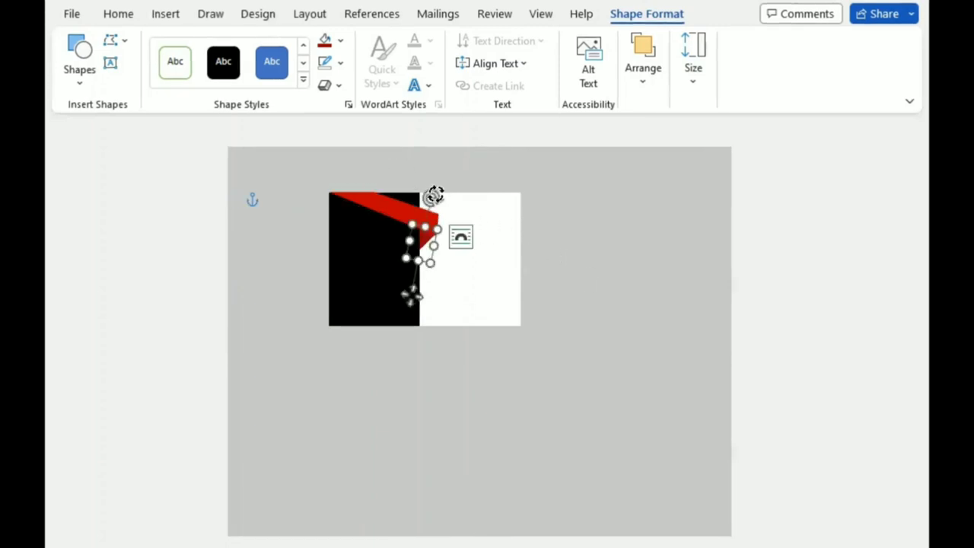
click(596, 253)
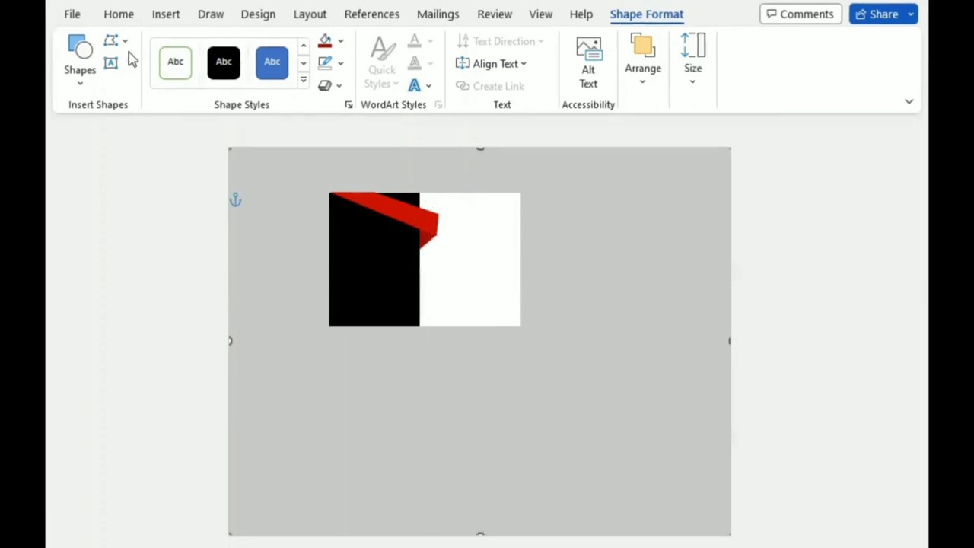
Draw a small right triangle at the black panel's bottom-left corner.
click(80, 70)
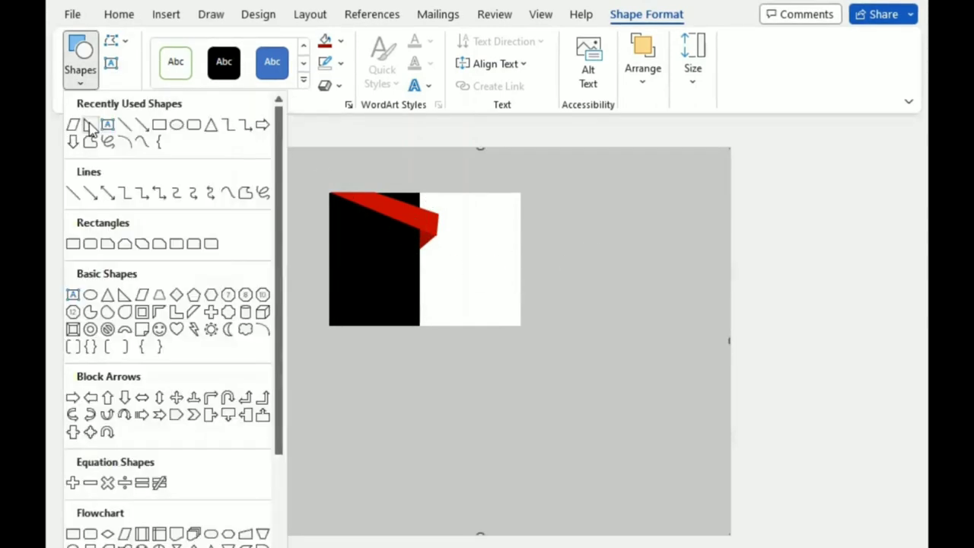
click(89, 125)
drag(330, 301, 388, 325)
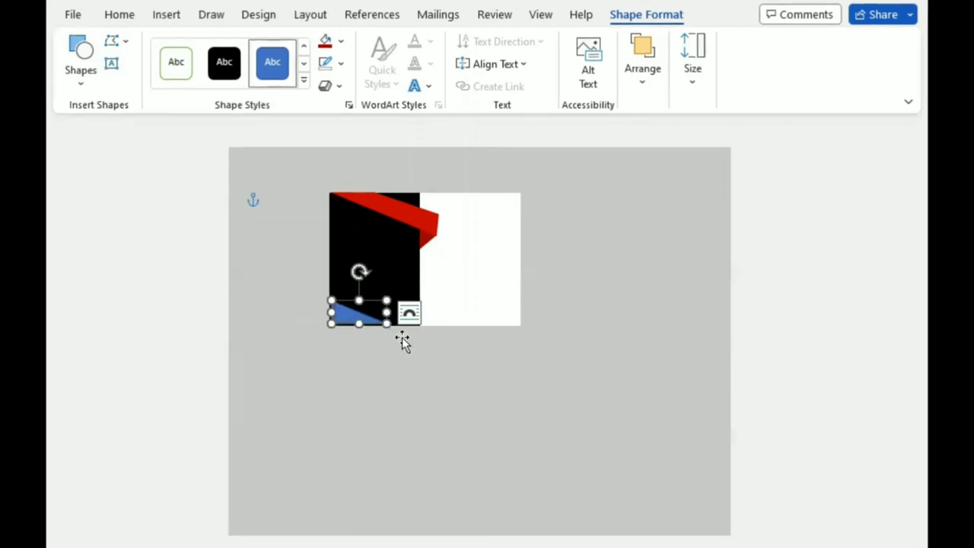
key(Left)
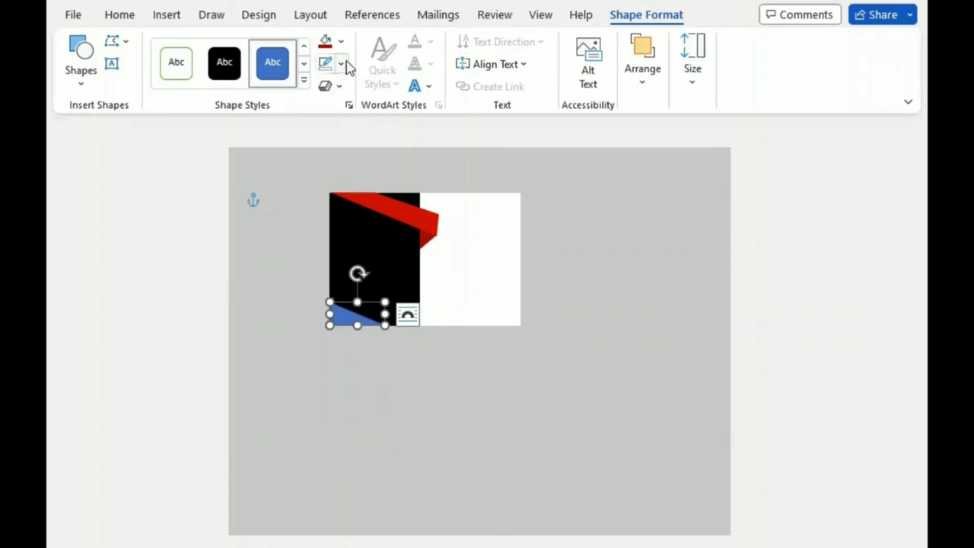
Remove the triangle's outline and fill it red to match the top band.
click(341, 63)
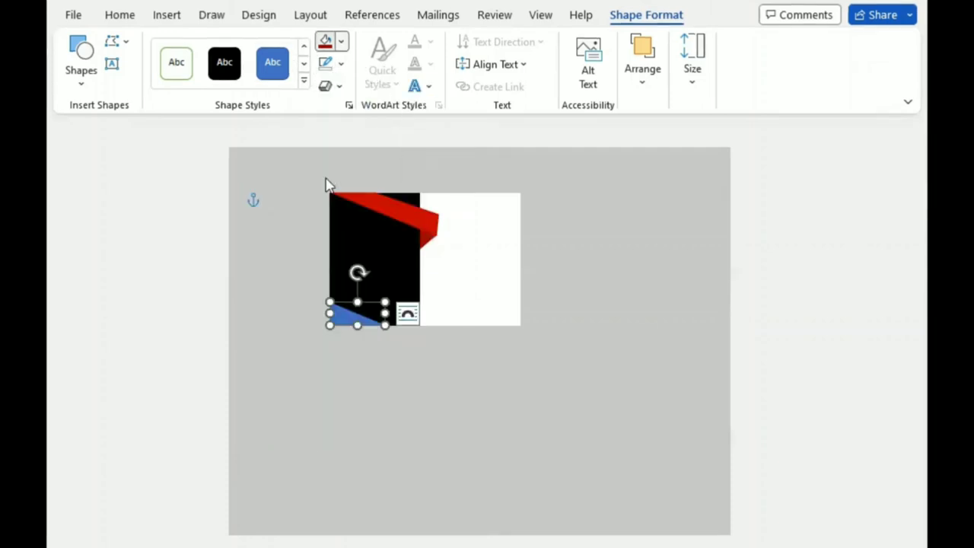
click(341, 41)
click(324, 251)
click(604, 337)
click(359, 321)
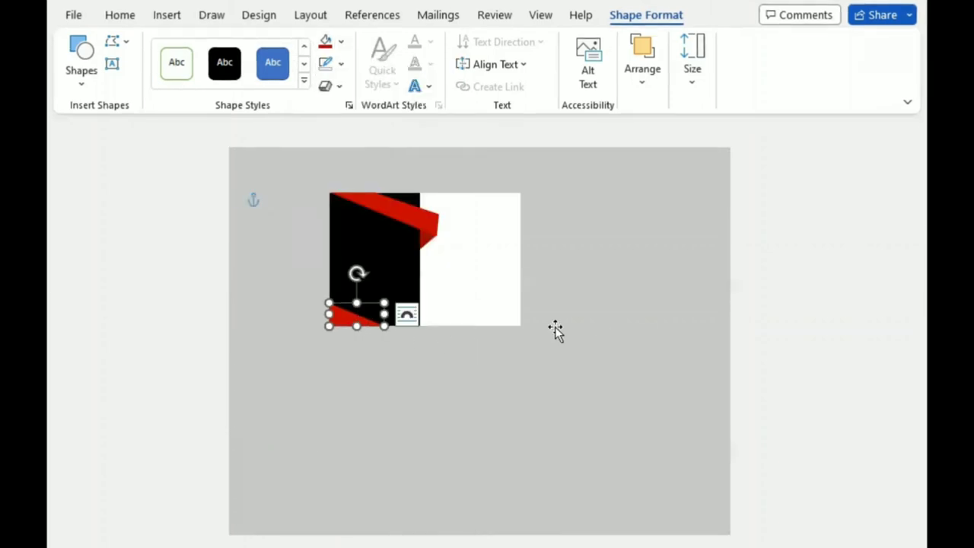
click(561, 327)
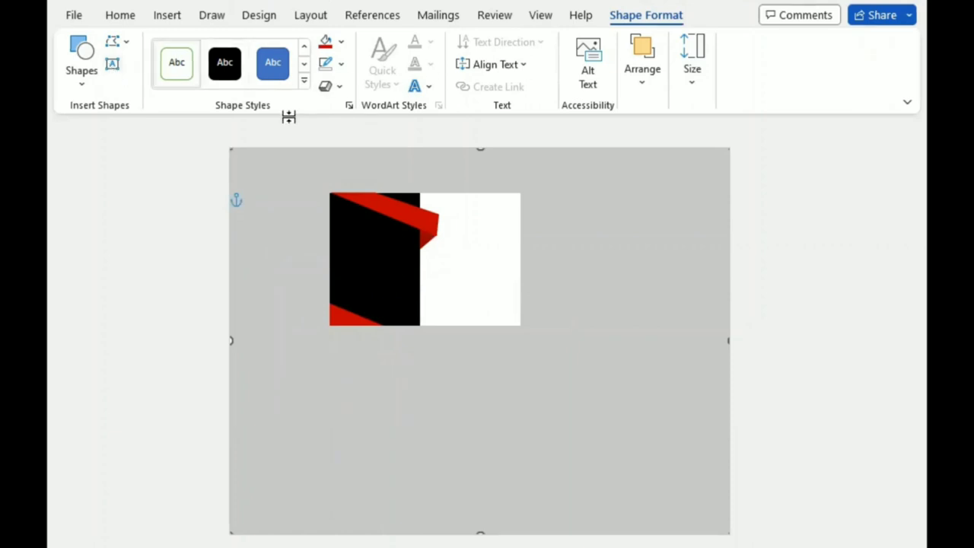
Add a text box reading 'Logo', centred, 48 pt and bold, on the black panel.
drag(408, 272, 334, 239)
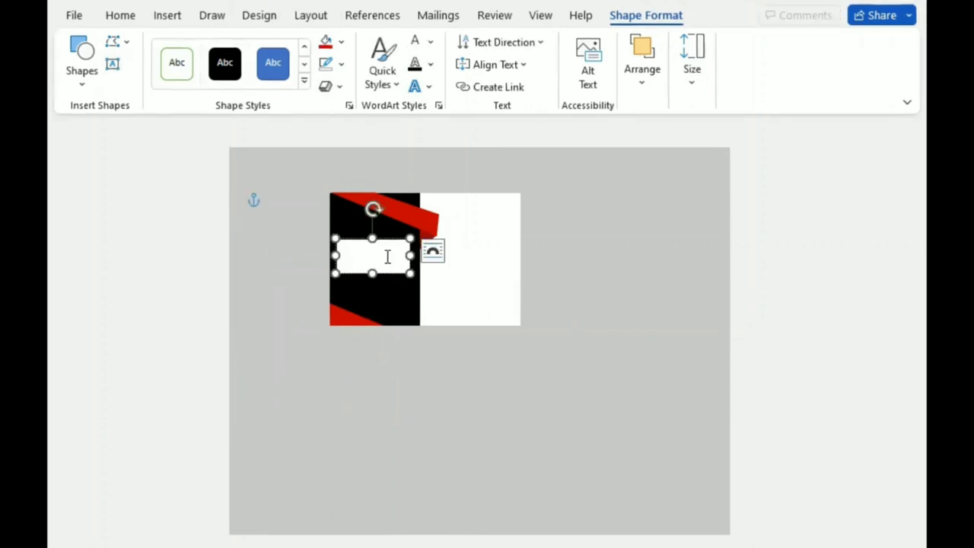
text(Logo)
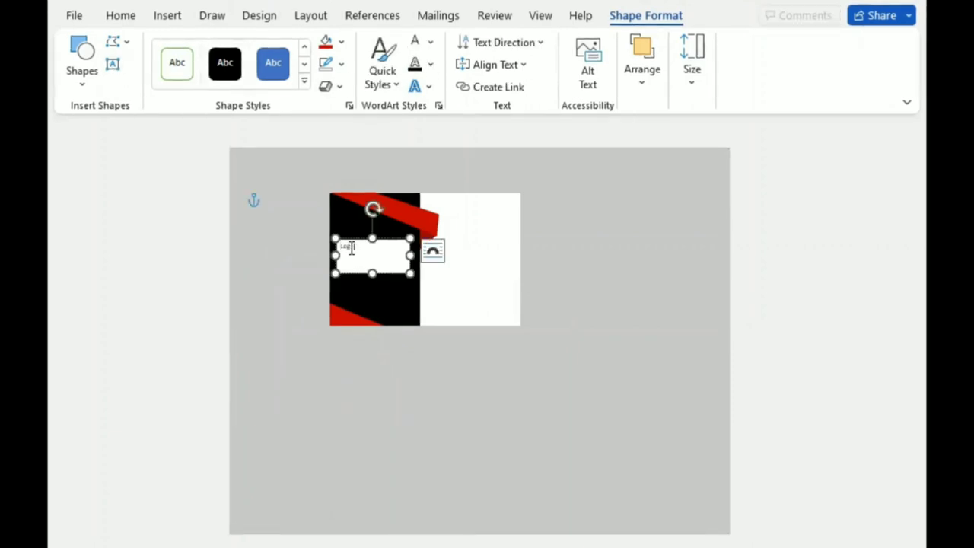
click(120, 16)
click(419, 64)
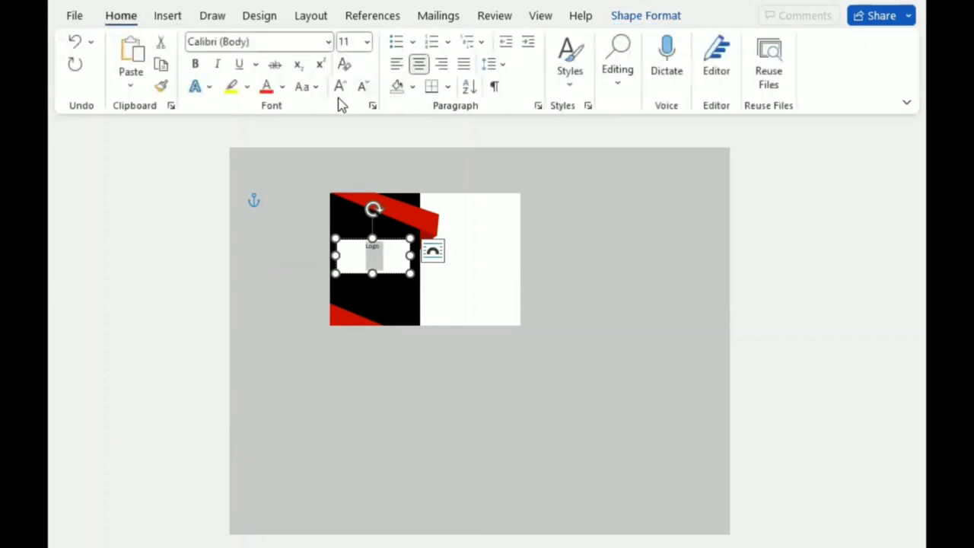
click(340, 86)
click(339, 86)
click(339, 86)
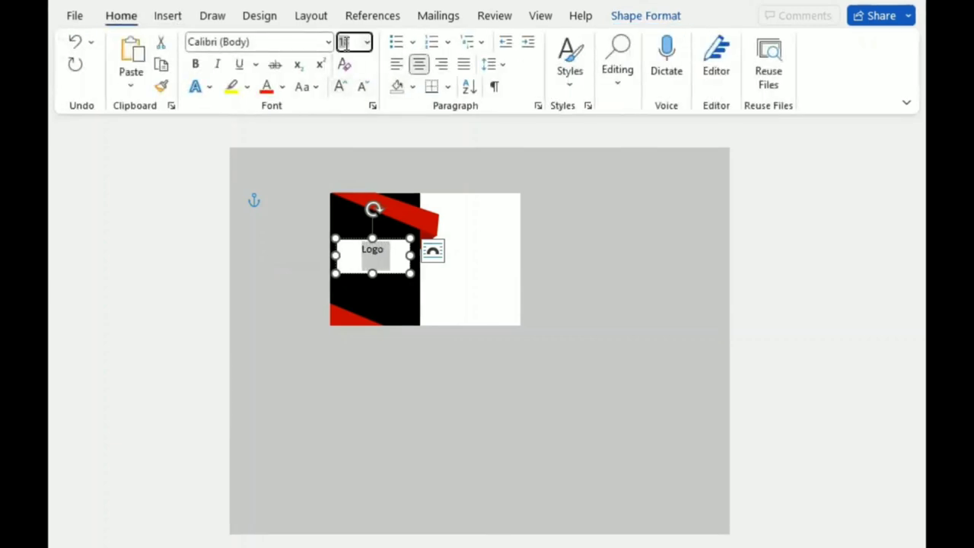
click(354, 42)
text(48)
key(Return)
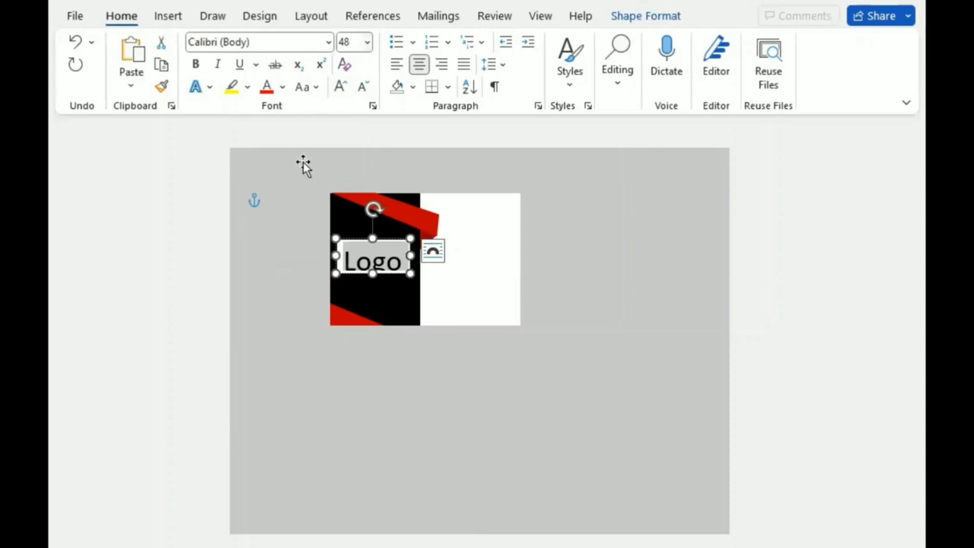
click(196, 65)
Give the Logo box no fill, make its text white, and shift it slightly up-left.
click(375, 277)
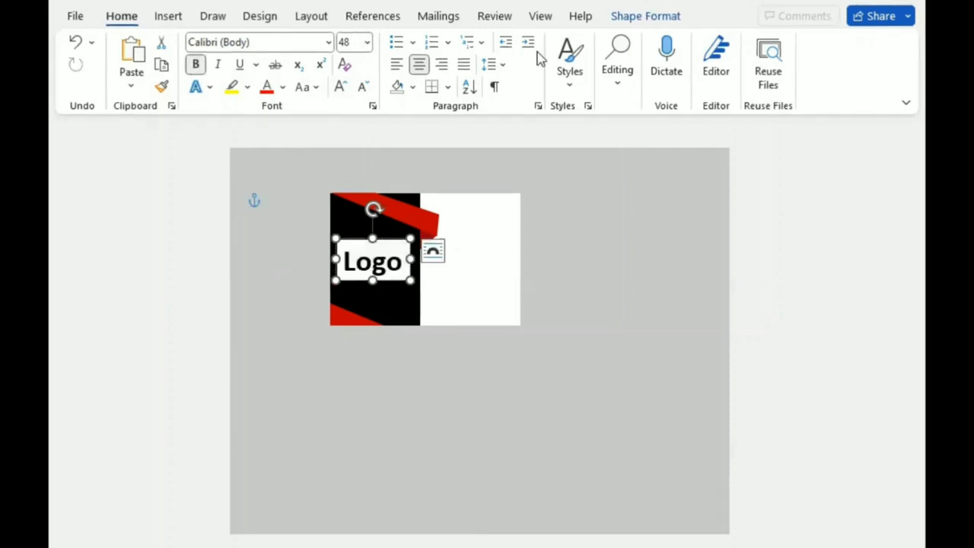
click(645, 17)
click(335, 251)
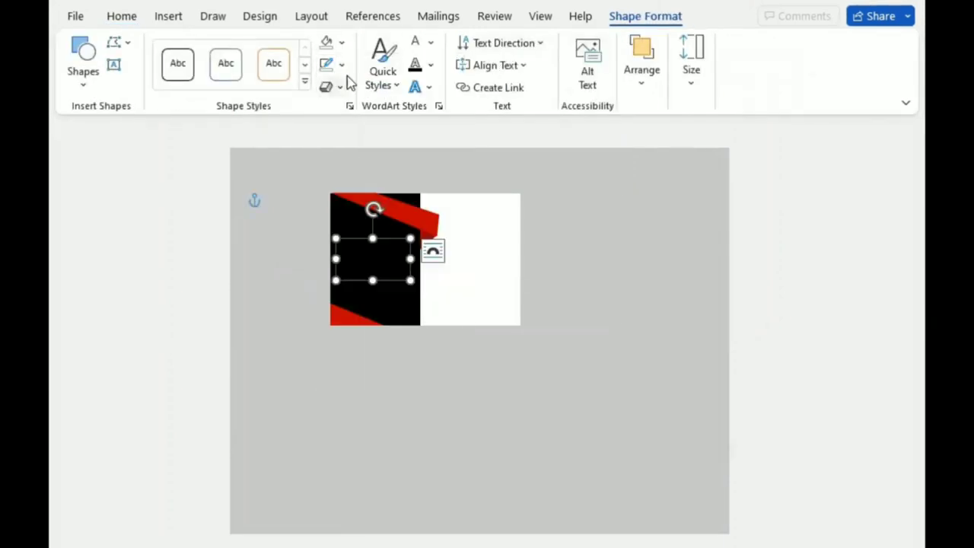
click(430, 65)
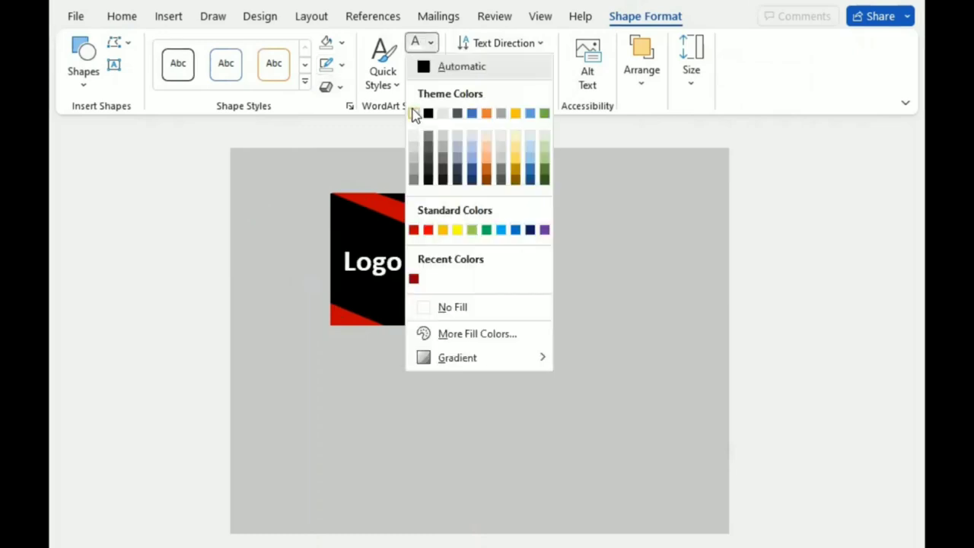
click(415, 114)
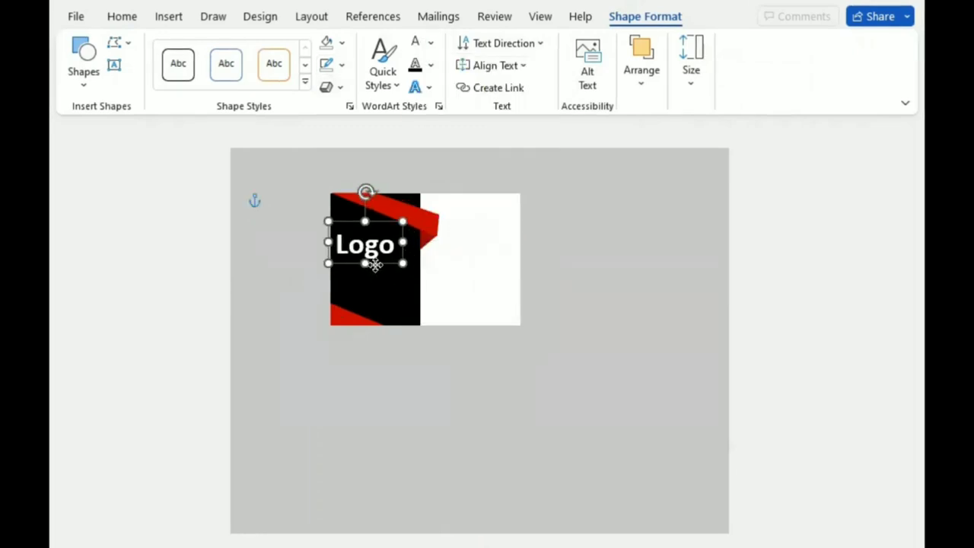
drag(380, 268, 376, 264)
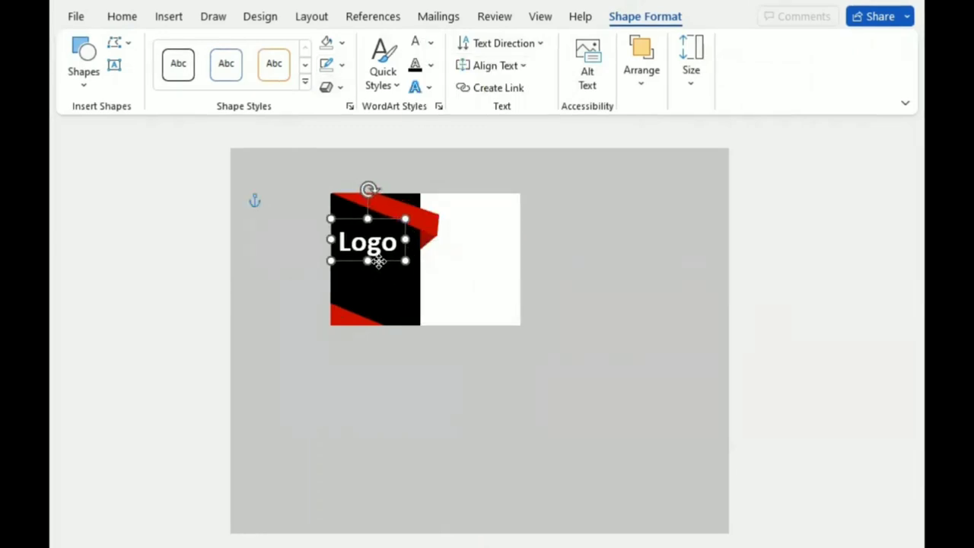
click(114, 65)
Add a slogan text box below Logo, centred, 12 pt, converted to capitals.
drag(343, 264, 395, 282)
text(Slogan Goes)
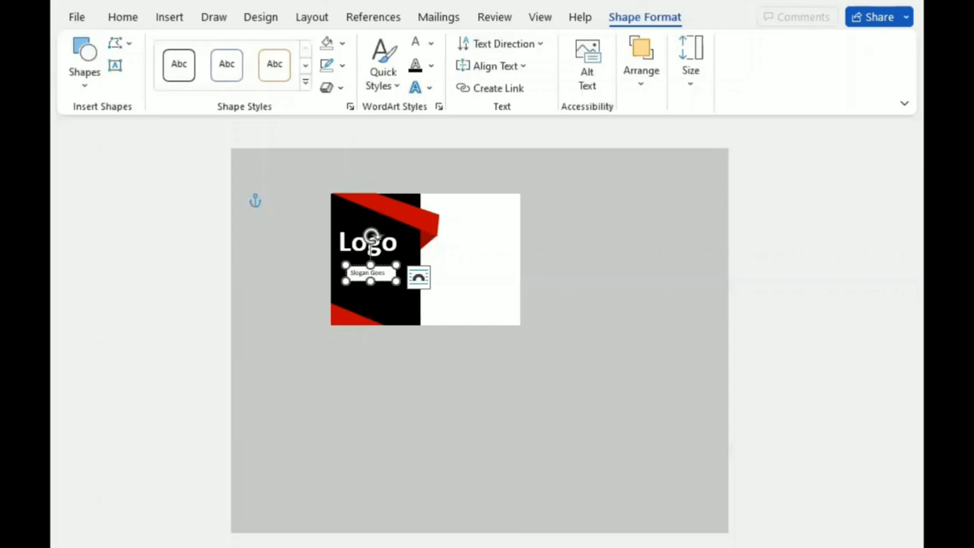
drag(395, 282, 411, 283)
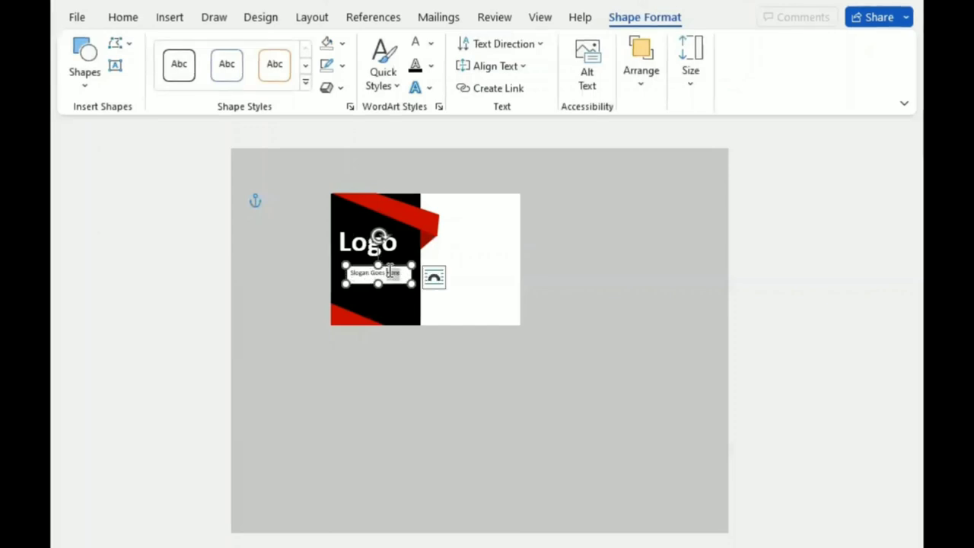
triple_click(391, 271)
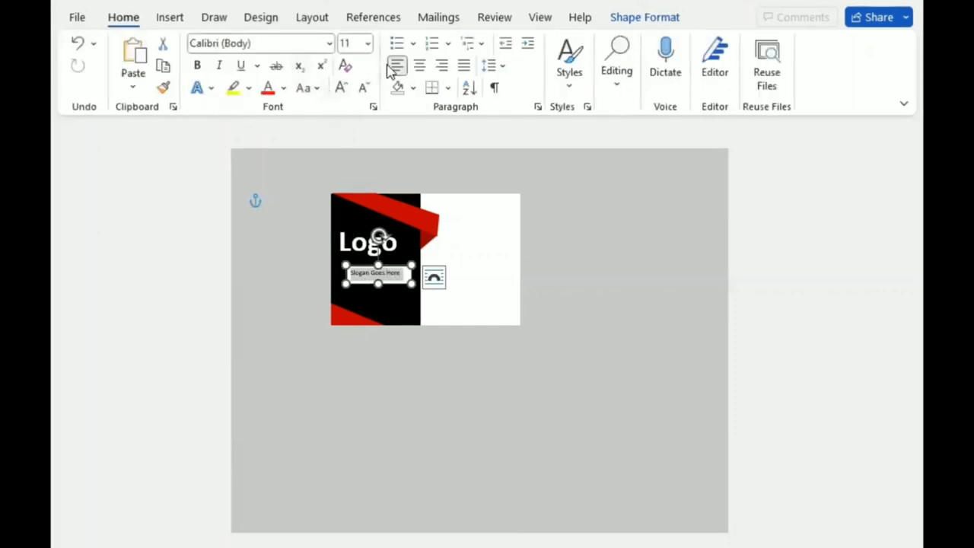
click(420, 66)
click(341, 88)
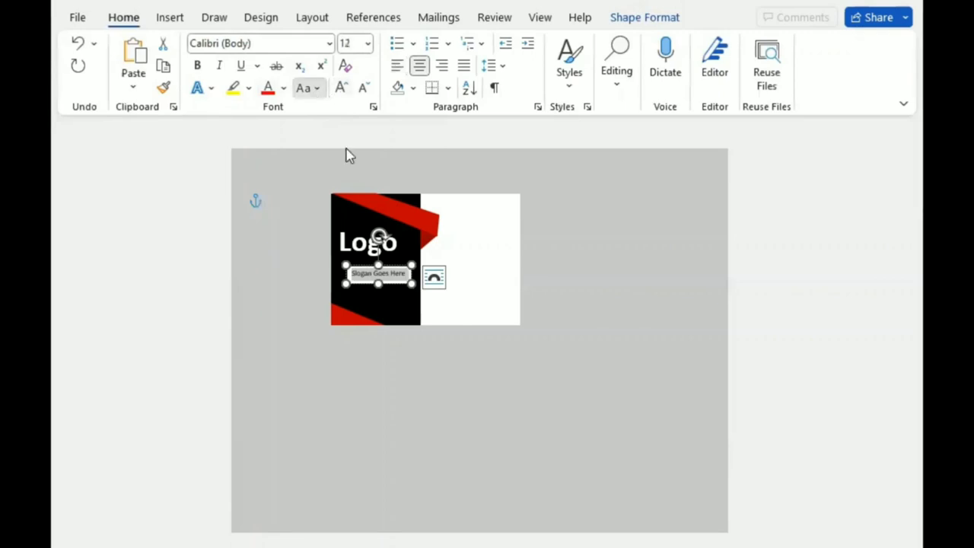
key(ctrl+shift+a)
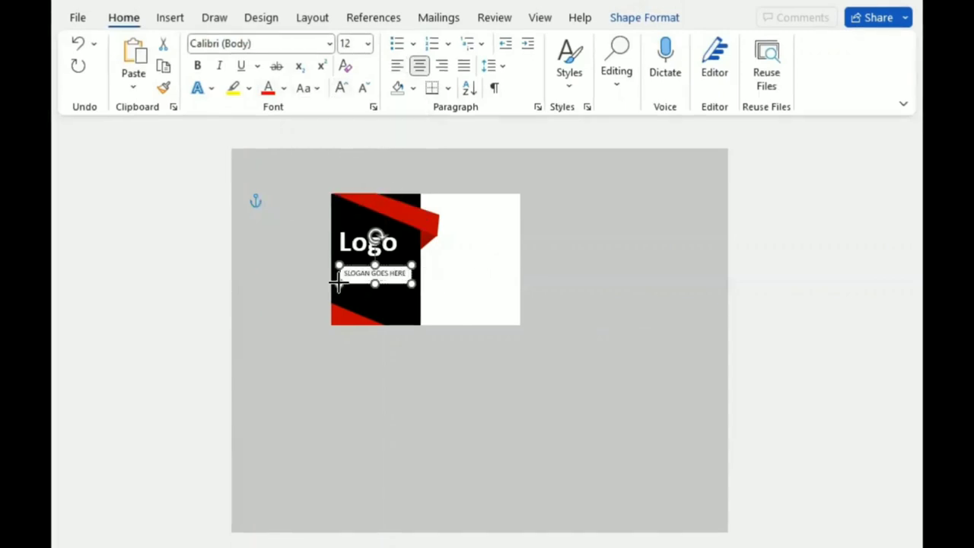
Remove the slogan box's fill and nudge it up to sit just under Logo.
click(338, 283)
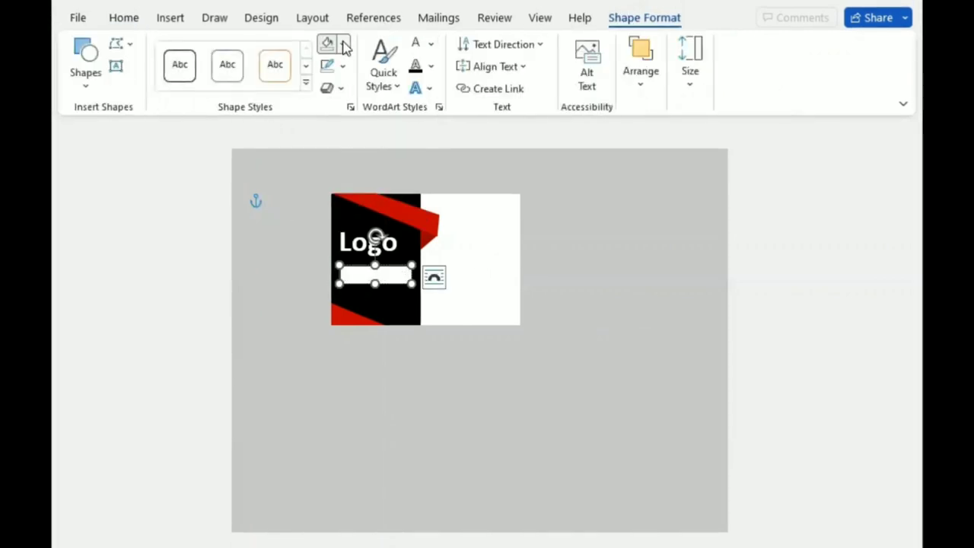
click(343, 43)
click(344, 281)
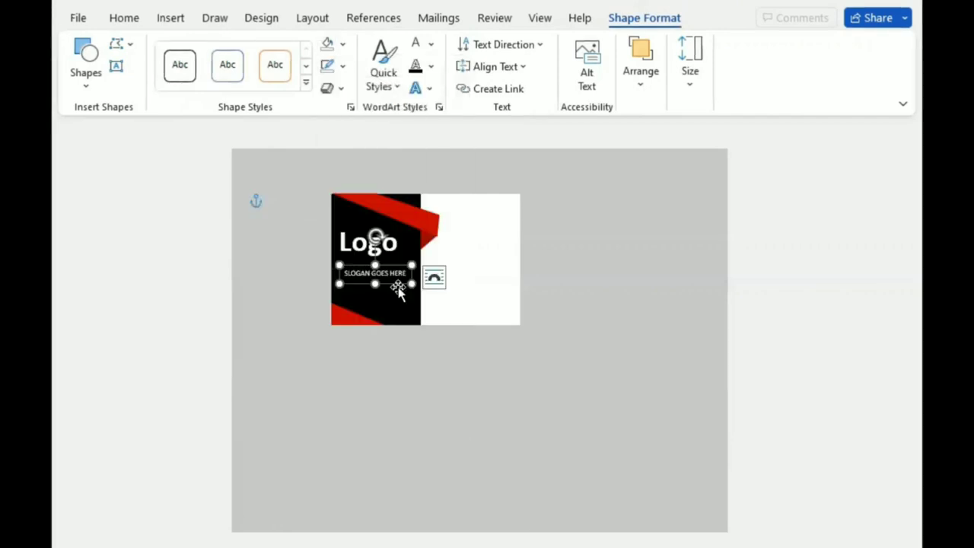
key(Up)
key(Up)
key(Up)
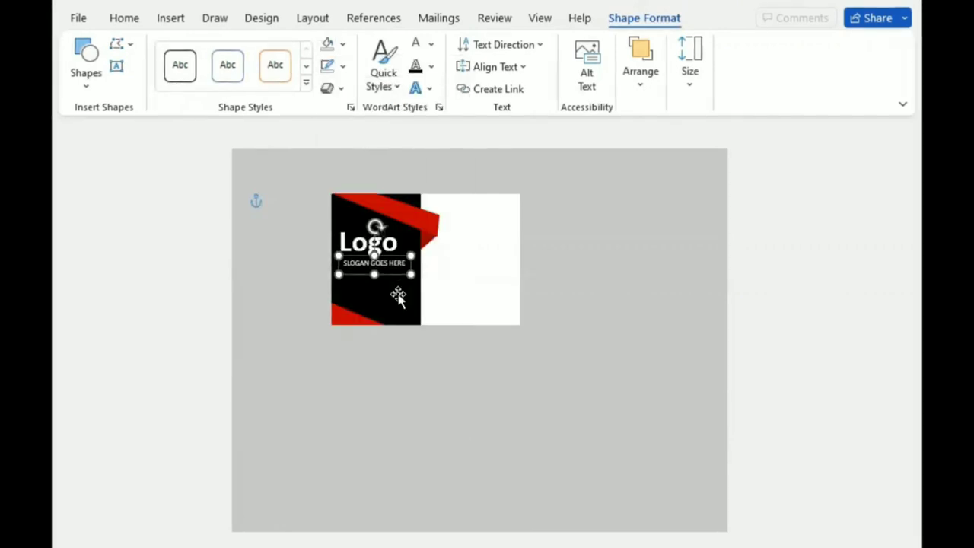
key(Up)
key(Left)
key(Up)
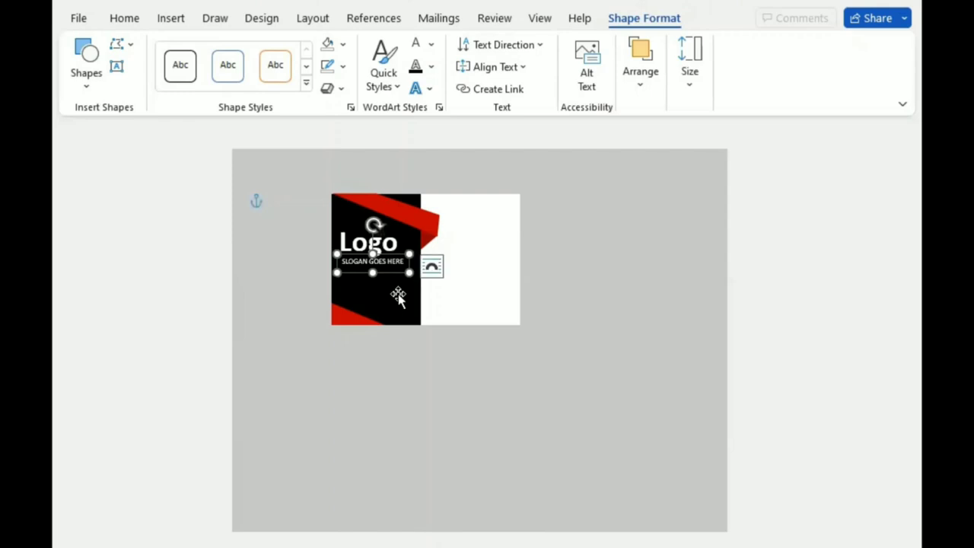
key(Down)
key(Left)
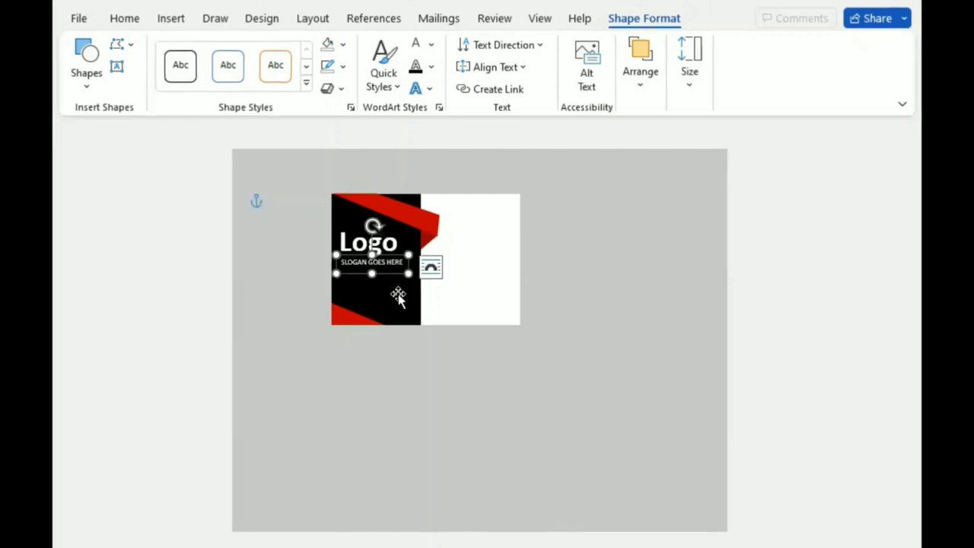
Select the slogan, Logo, red pieces, black panel and white card together.
click(578, 296)
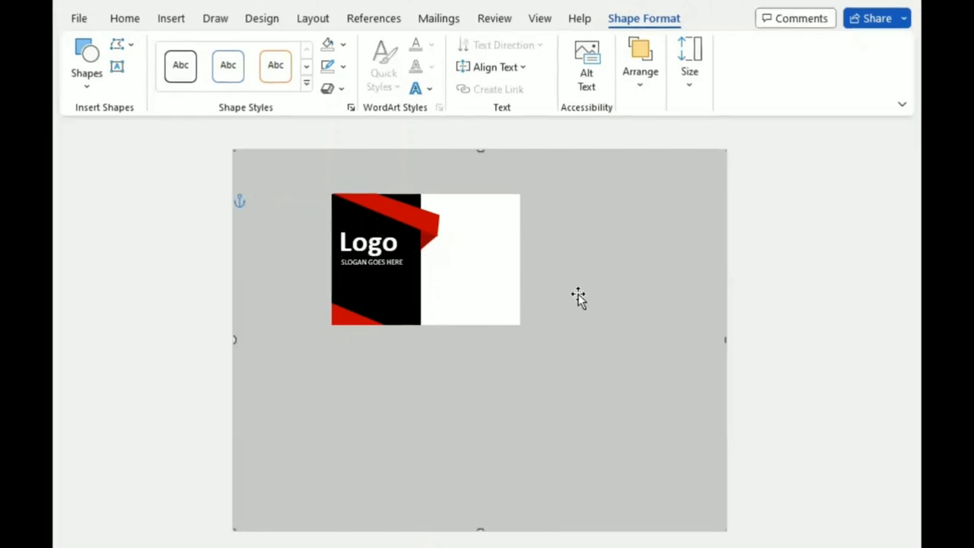
click(390, 263)
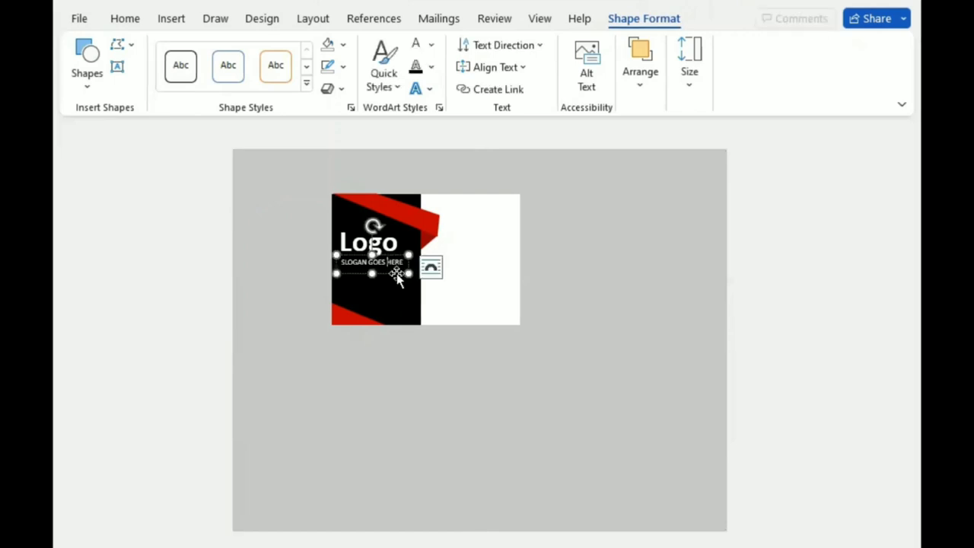
shift+click(387, 239)
shift+click(424, 241)
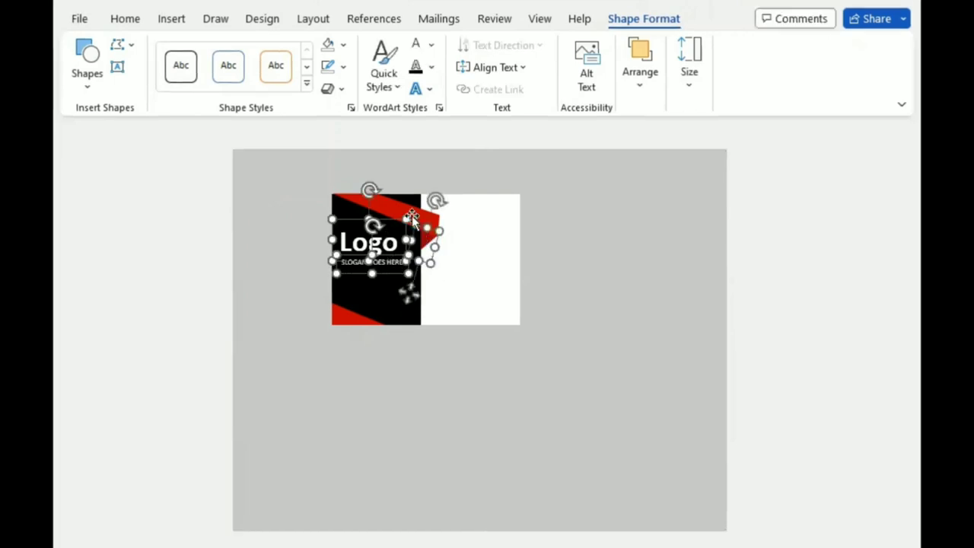
shift+click(415, 202)
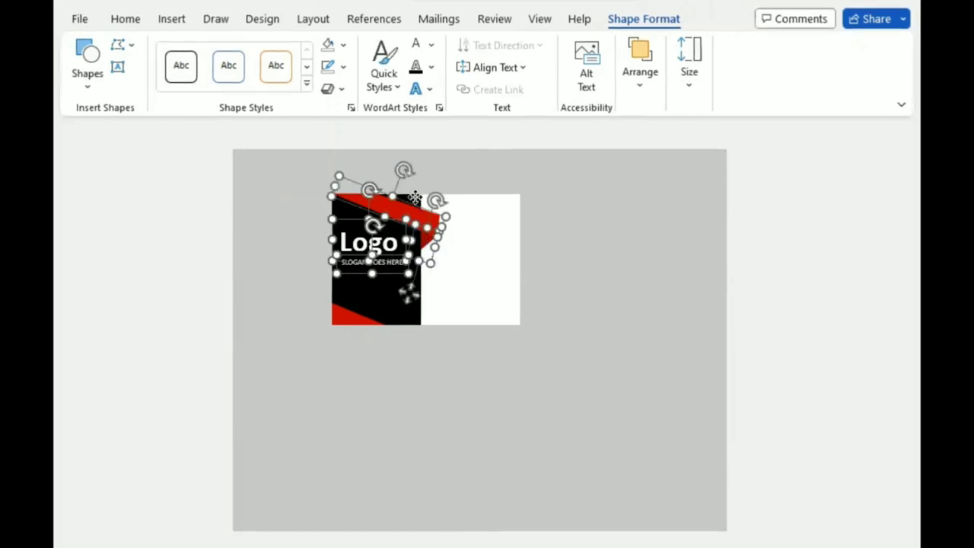
shift+click(379, 308)
shift+click(344, 313)
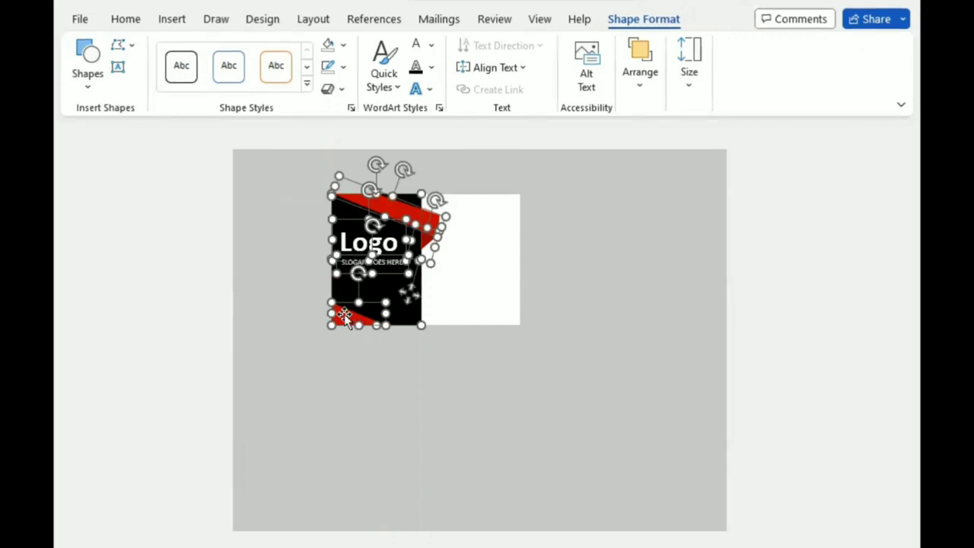
shift+click(500, 272)
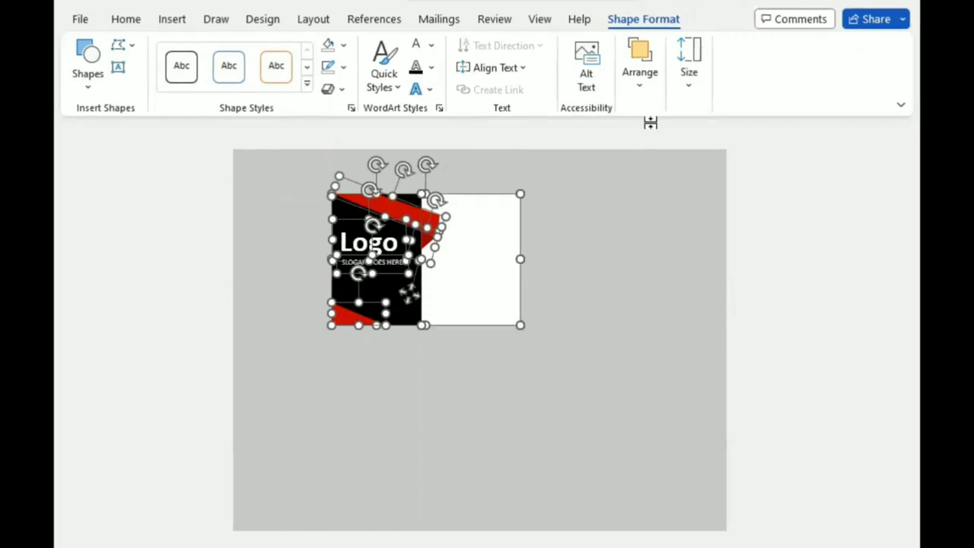
click(640, 85)
Group the selected pieces into one card object, with a copy placed below the original.
click(894, 148)
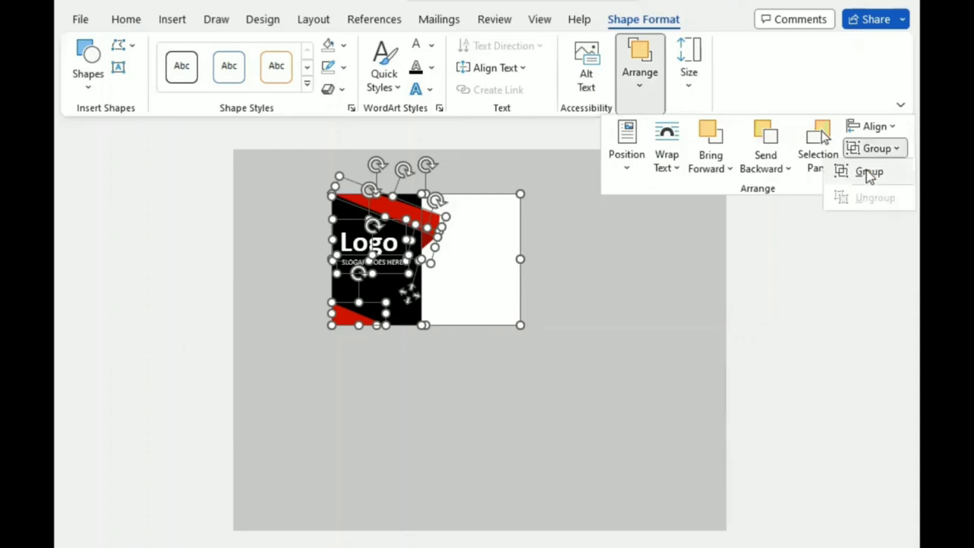
click(869, 172)
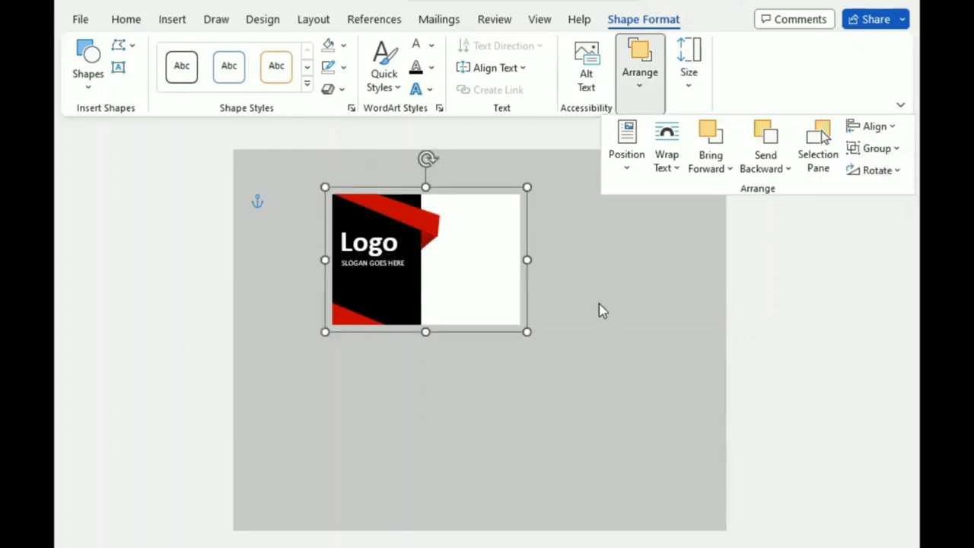
click(817, 339)
drag(458, 288, 459, 424)
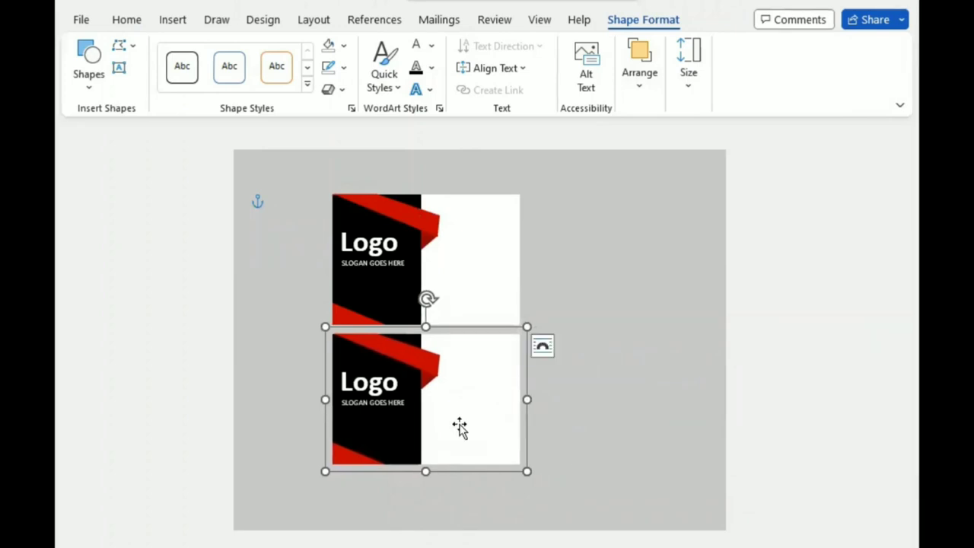
Add a text box reading 'Company Name' at 20 pt on the top card's white side.
click(498, 234)
click(119, 67)
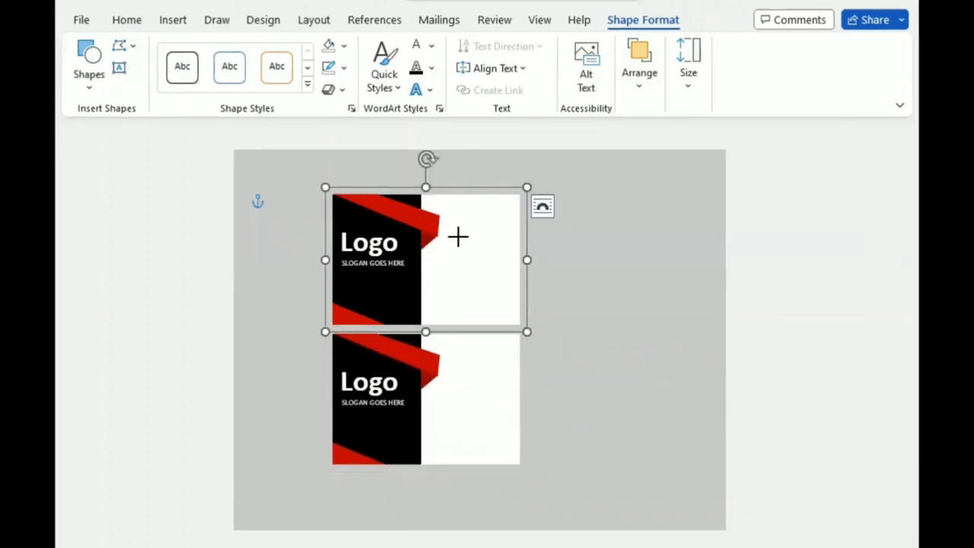
drag(449, 231, 519, 266)
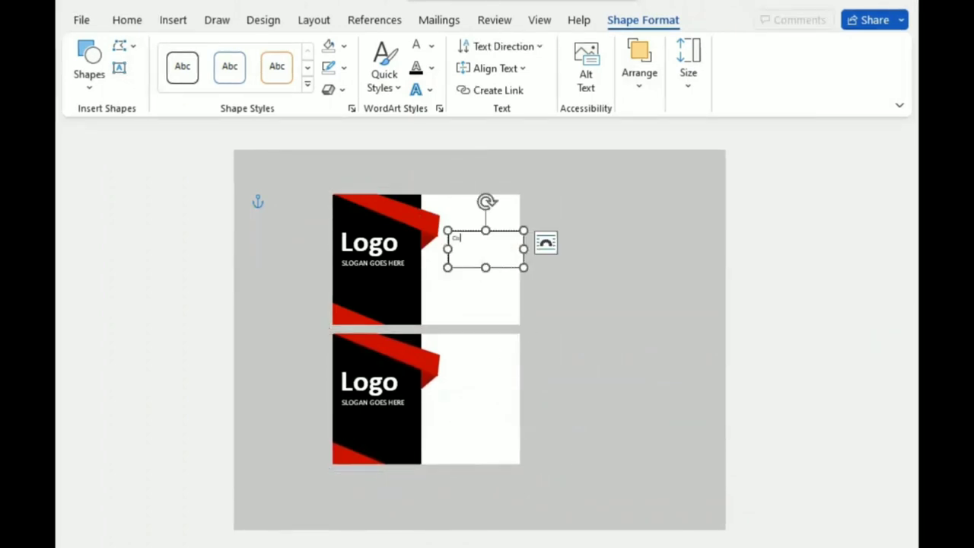
text(mpany Name)
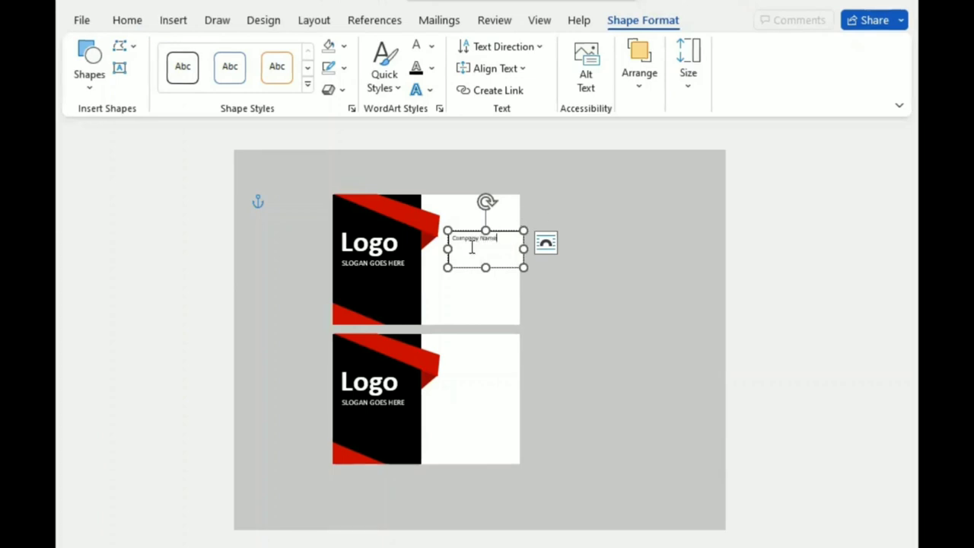
triple_click(472, 246)
click(576, 191)
click(576, 192)
click(575, 191)
click(575, 191)
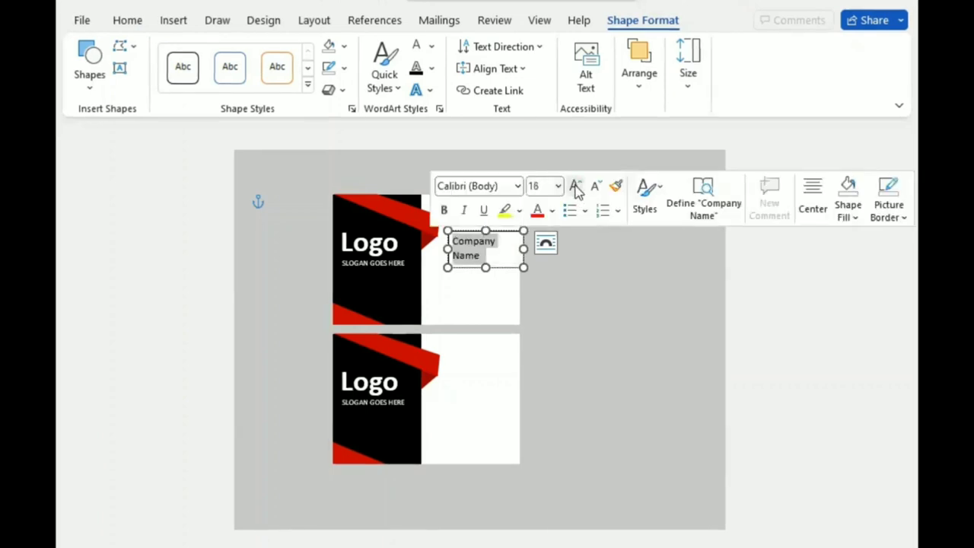
key(ctrl+b)
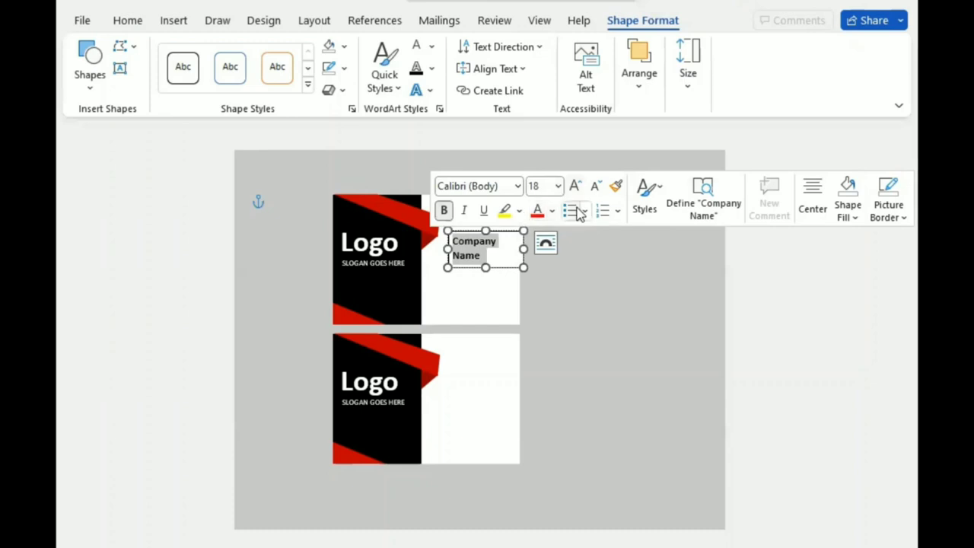
click(575, 187)
click(444, 211)
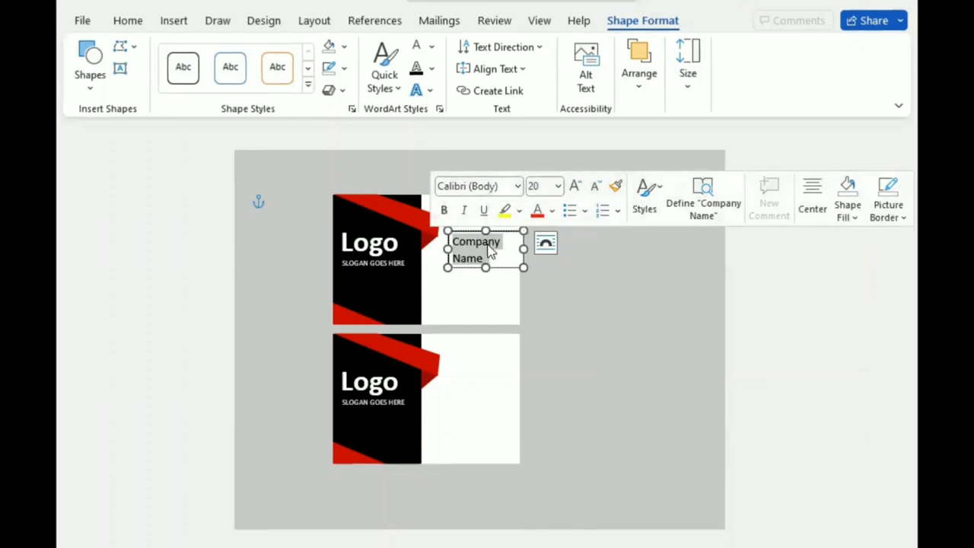
drag(447, 249, 426, 251)
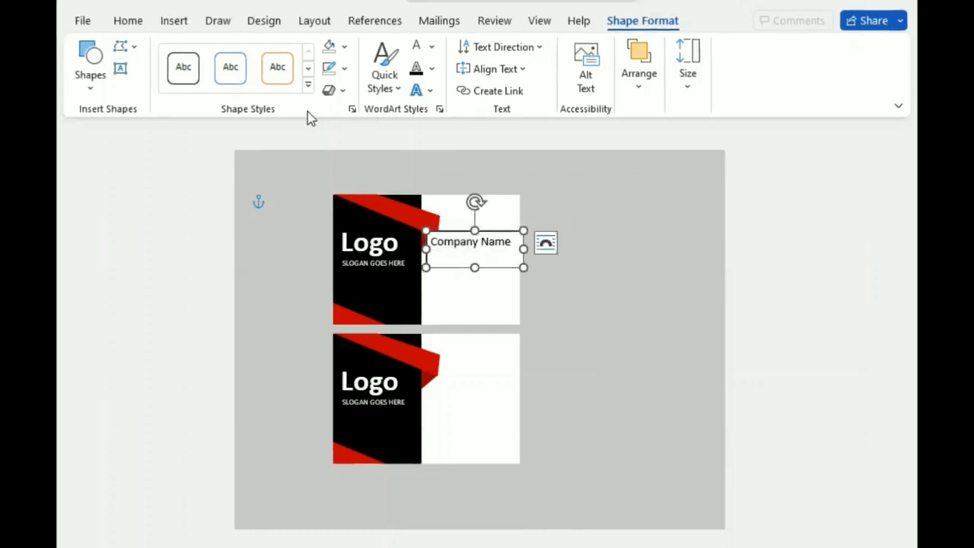
Make the heading uppercase, shorten its box and remove the box outline.
click(127, 21)
key(shift+F3)
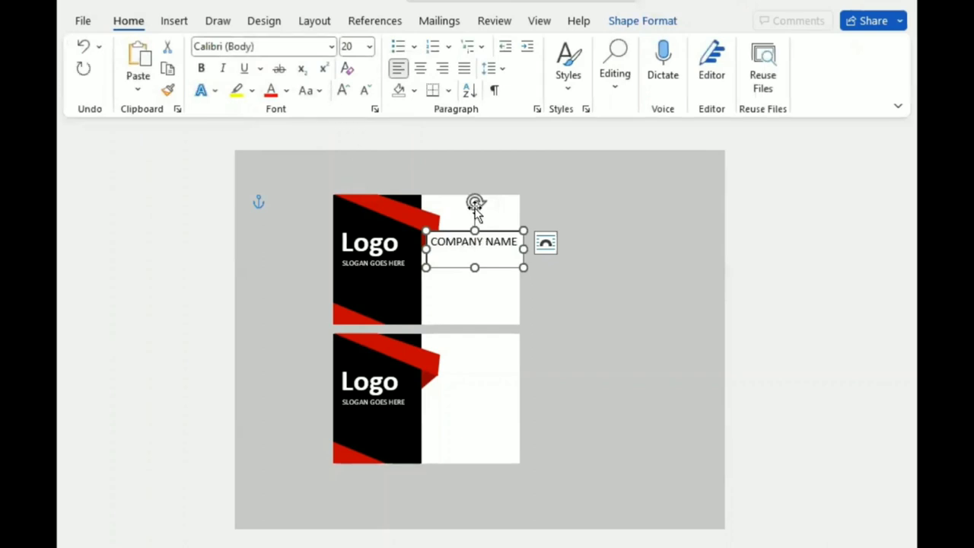
drag(474, 267, 476, 255)
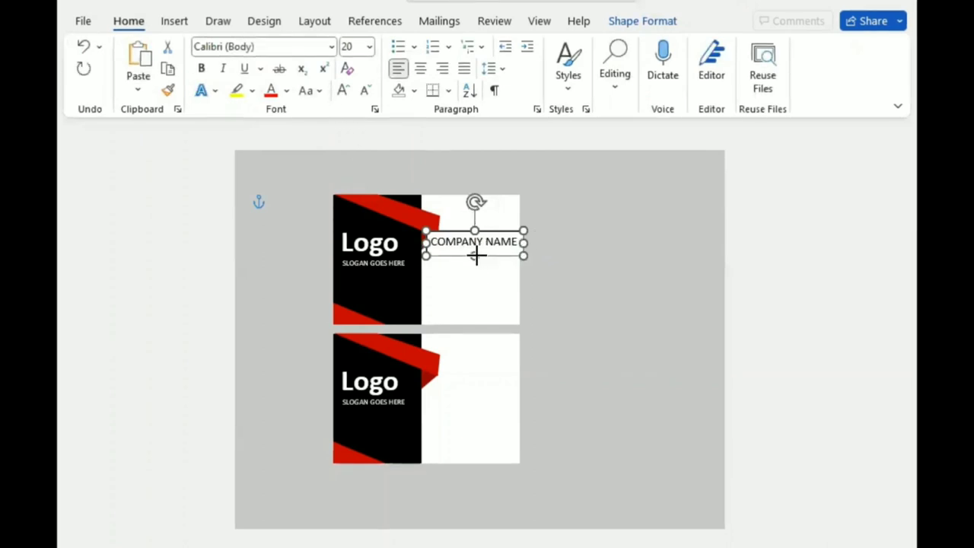
click(642, 20)
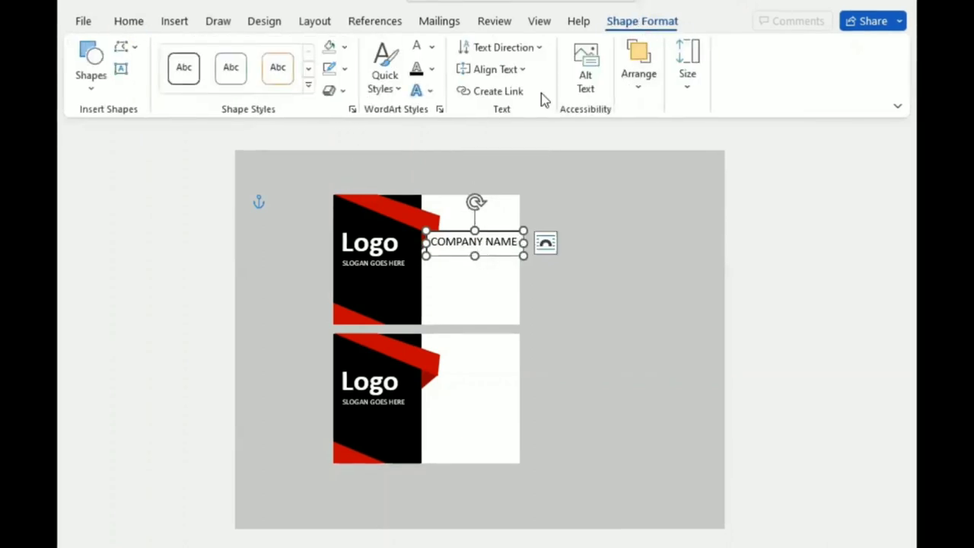
click(343, 69)
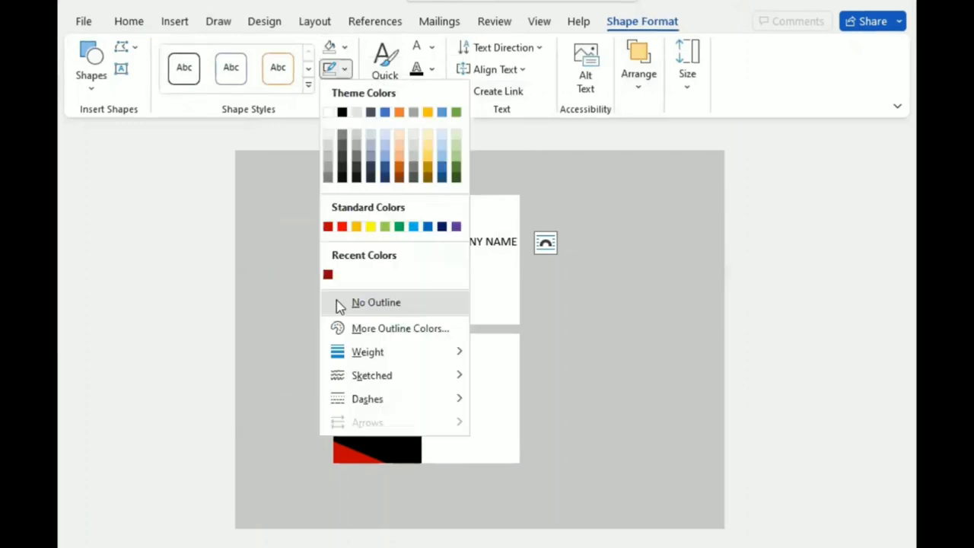
click(340, 304)
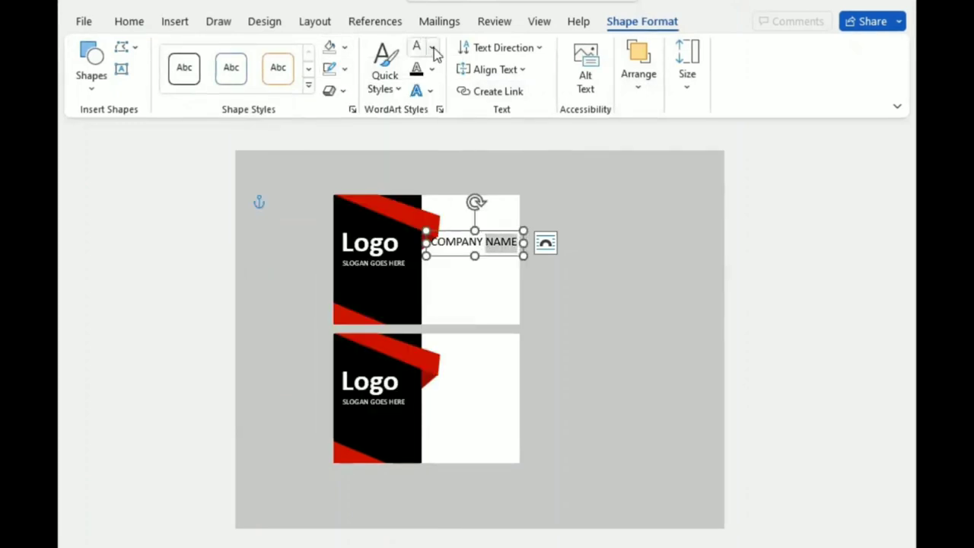
Colour the word NAME red and nudge the COMPANY NAME heading into place.
click(431, 69)
click(417, 230)
click(583, 302)
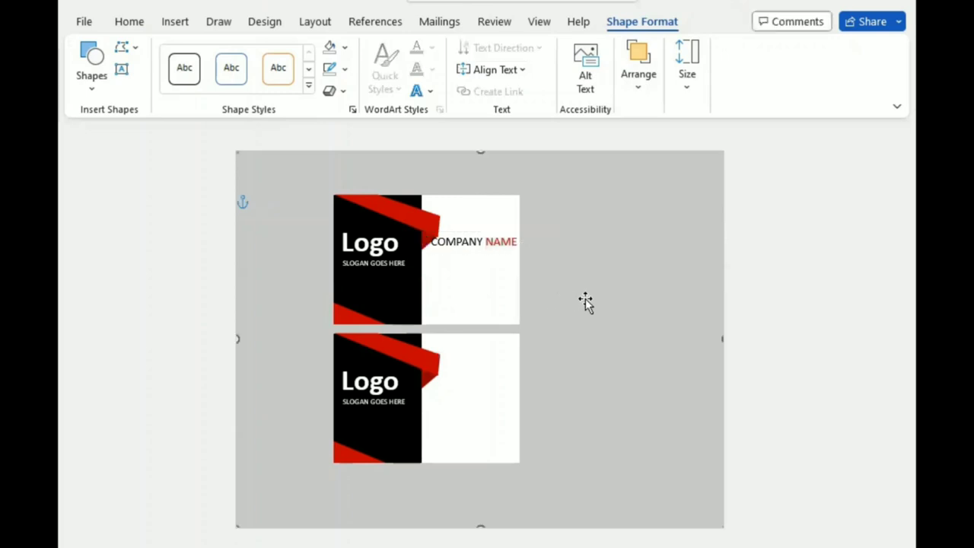
click(463, 257)
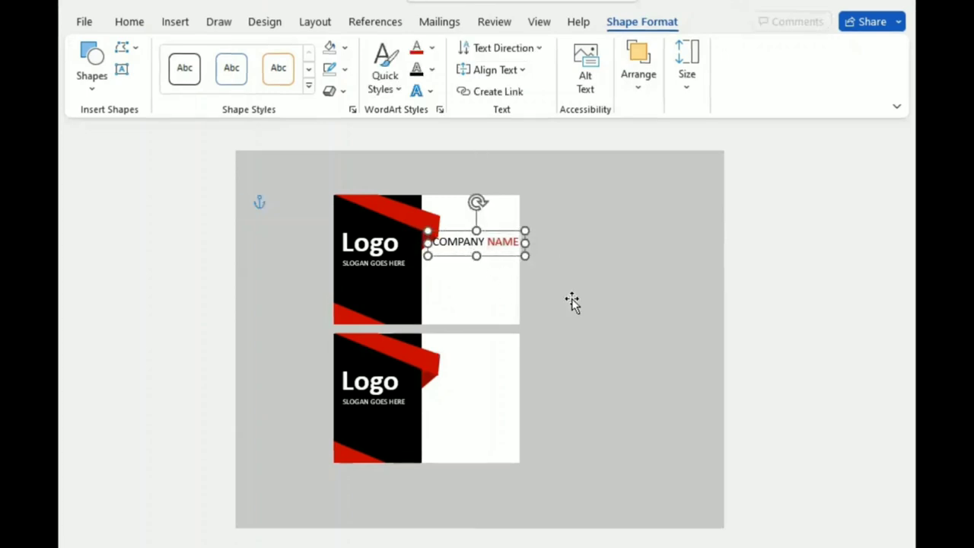
key(Down)
key(Left)
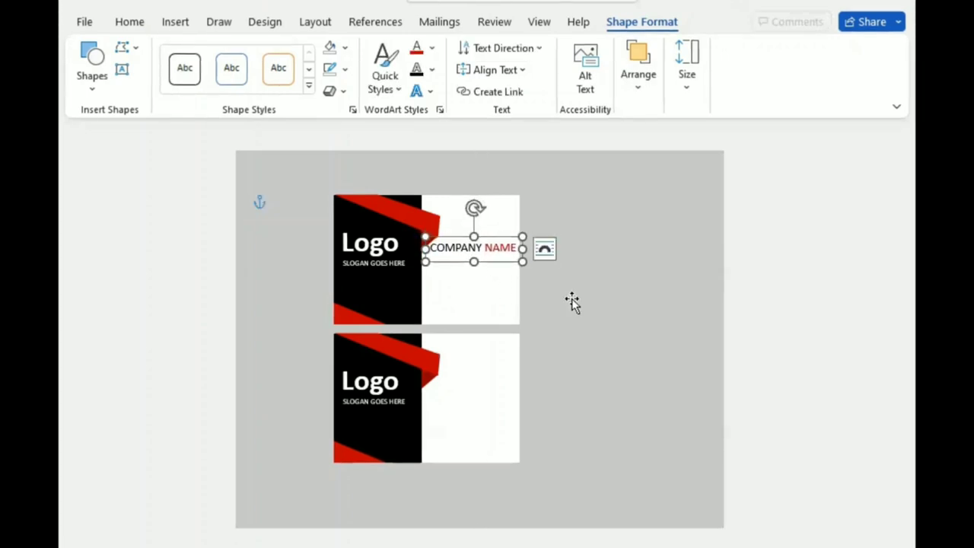
drag(474, 256, 474, 261)
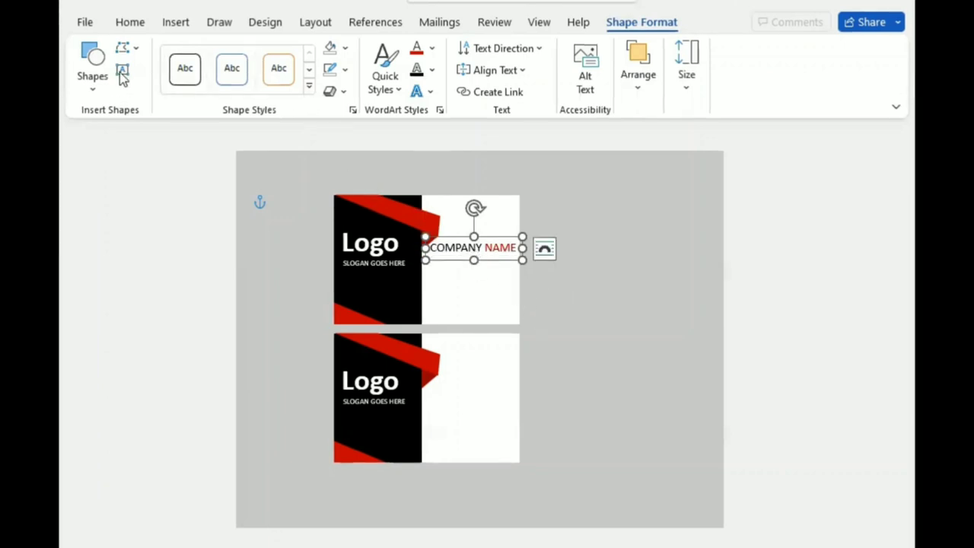
Add a text box below COMPANY NAME with the placeholder tagline in uppercase 14 pt.
drag(429, 264, 514, 292)
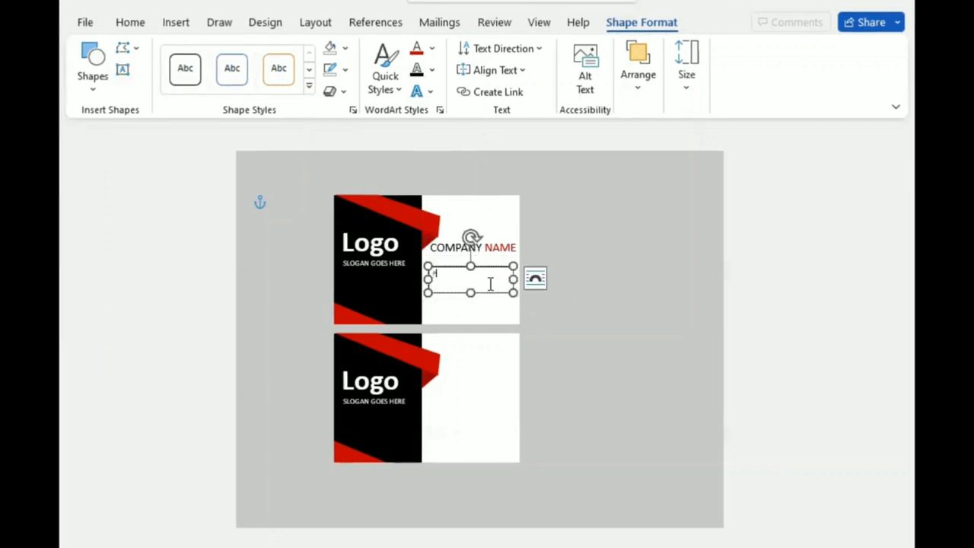
text(Place your Text Here)
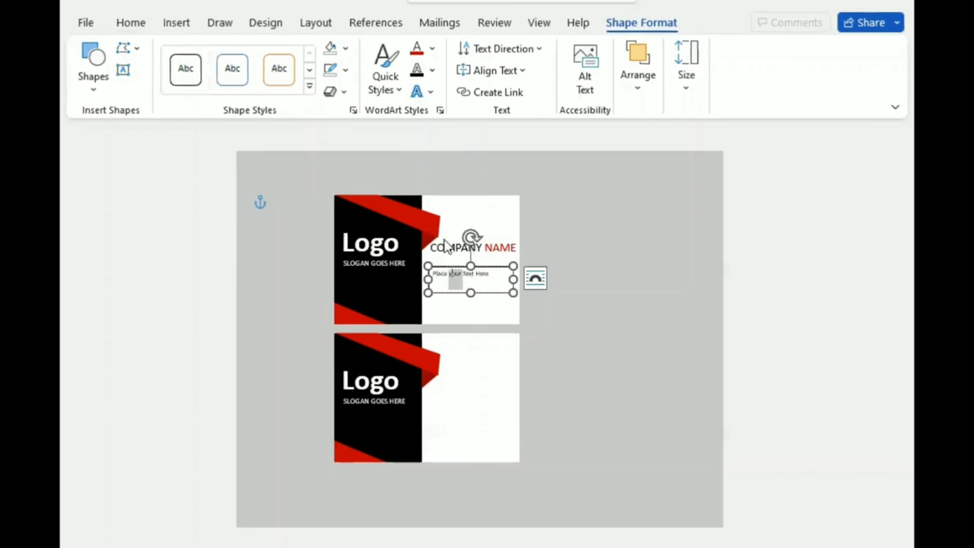
triple_click(456, 273)
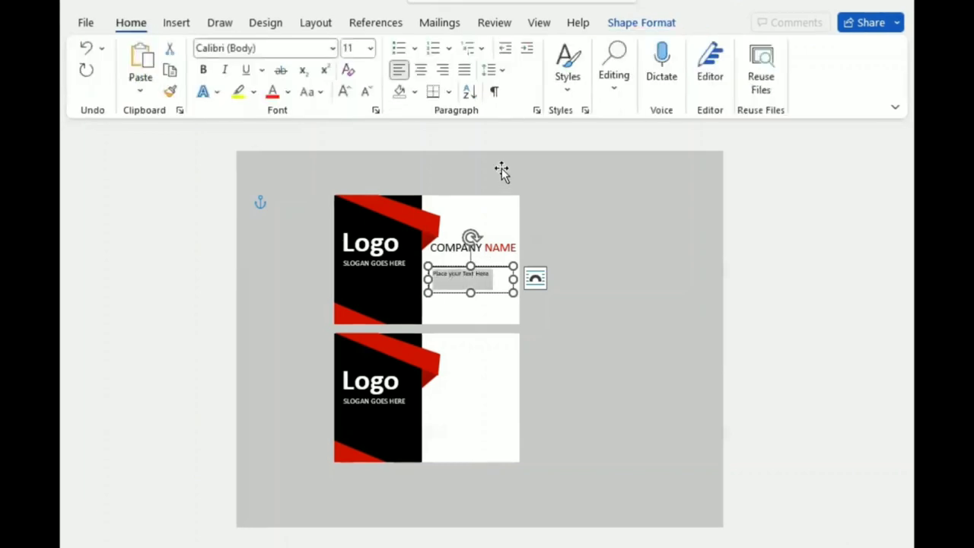
click(307, 91)
click(355, 161)
click(344, 91)
click(344, 91)
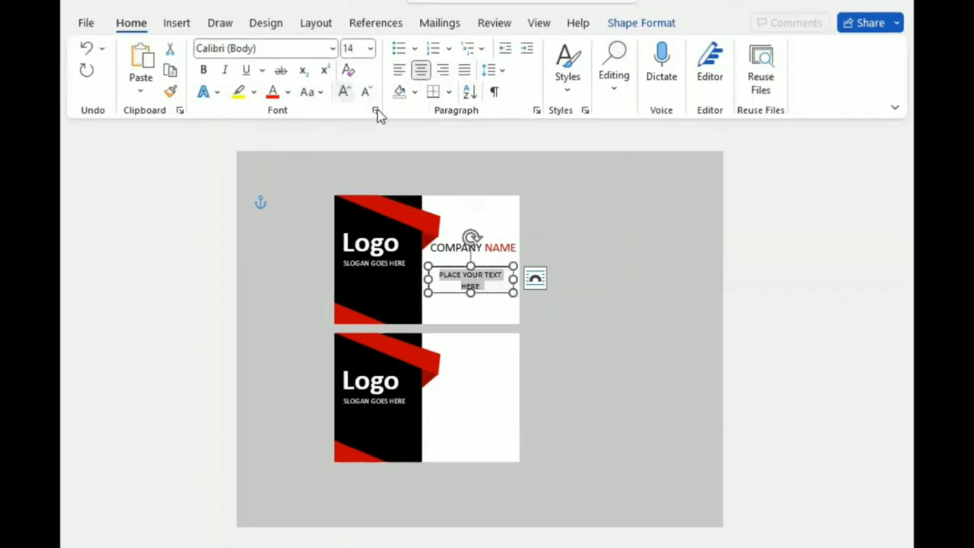
drag(427, 279, 420, 279)
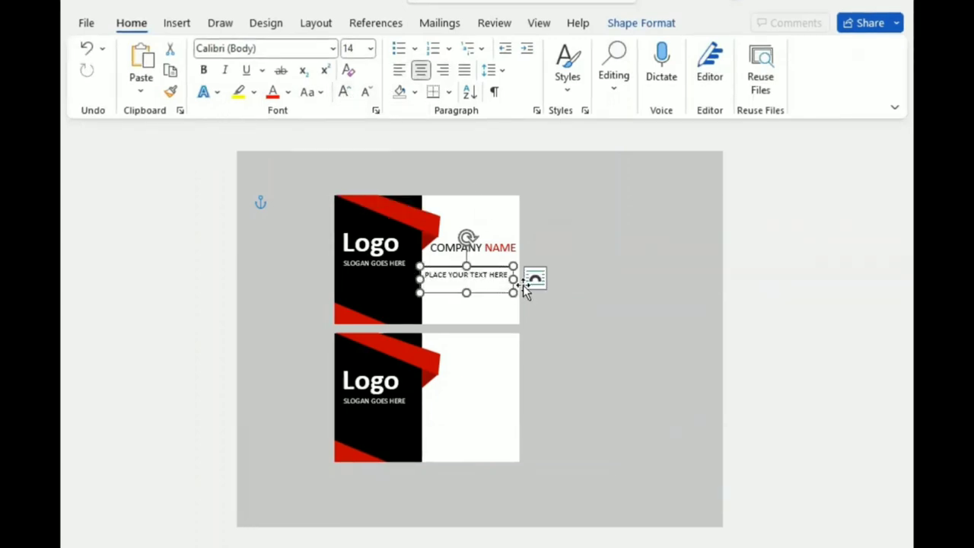
Colour the tagline grey and give its box no fill and no outline.
triple_click(479, 278)
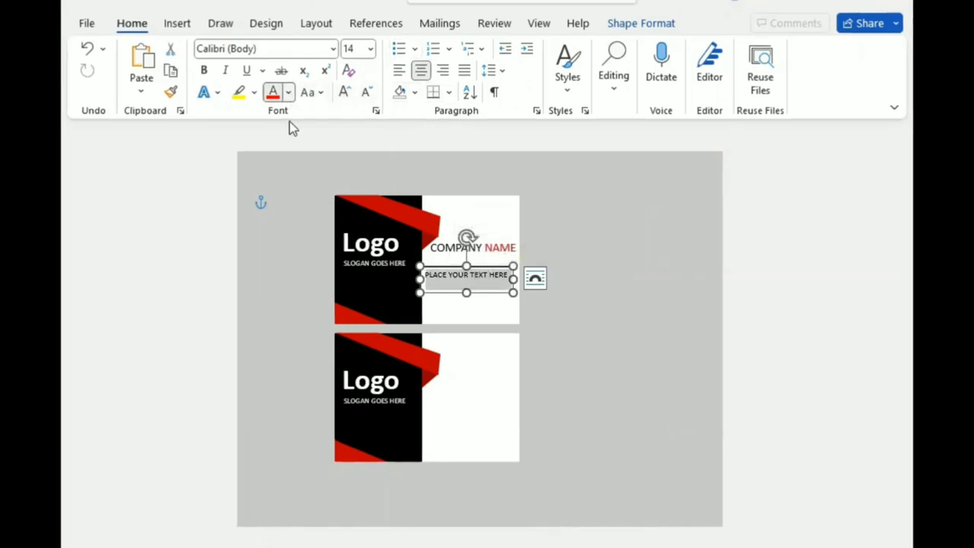
click(289, 92)
click(357, 223)
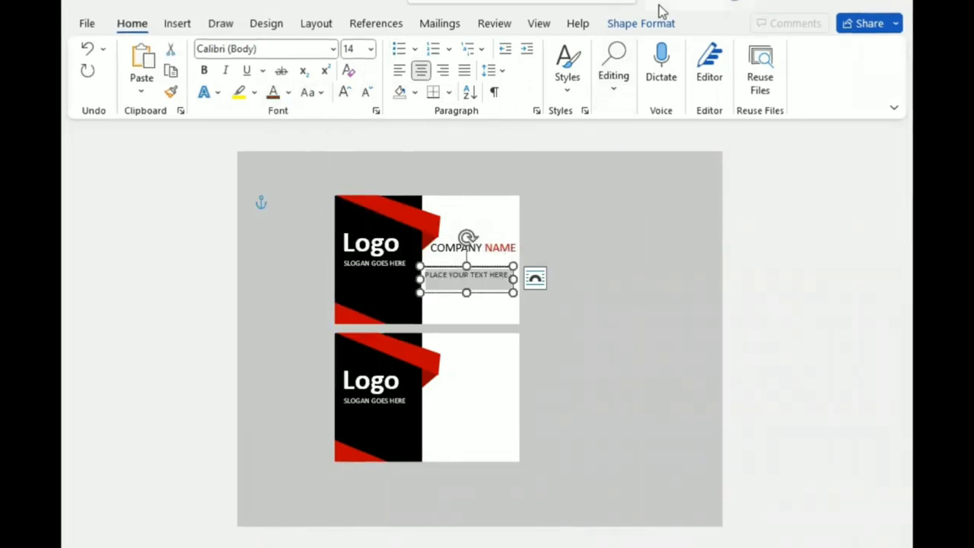
click(643, 23)
click(345, 50)
click(341, 282)
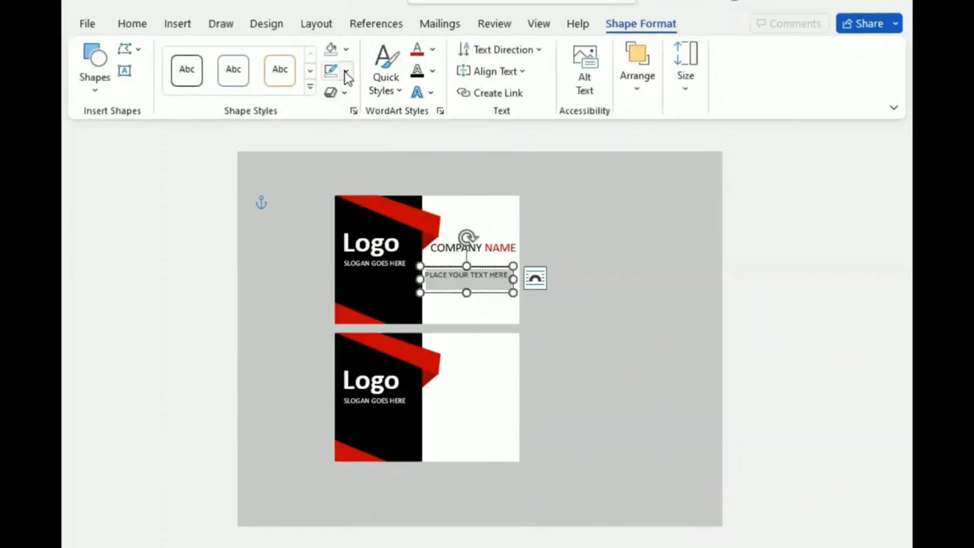
click(346, 71)
click(340, 303)
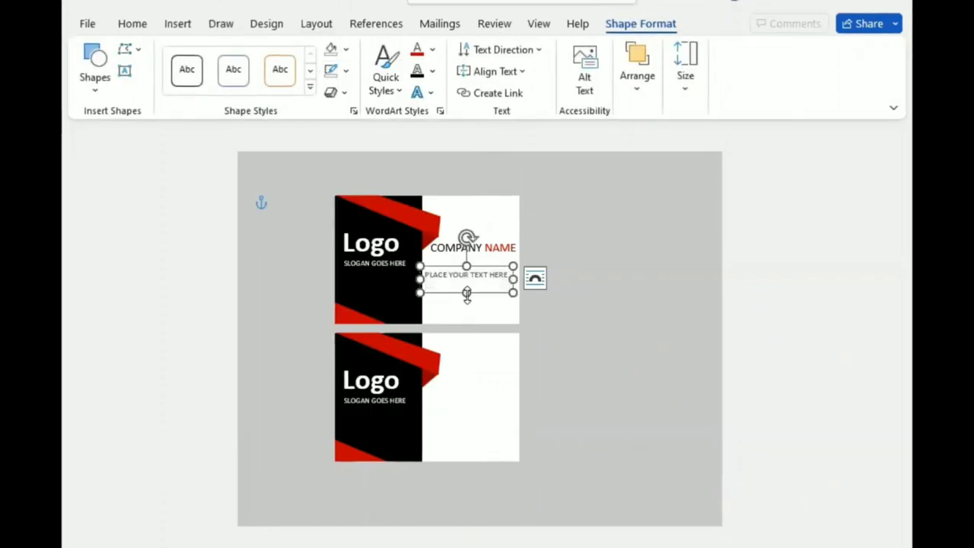
Nudge the tagline up so it sits just beneath COMPANY NAME.
key(Up)
key(Up)
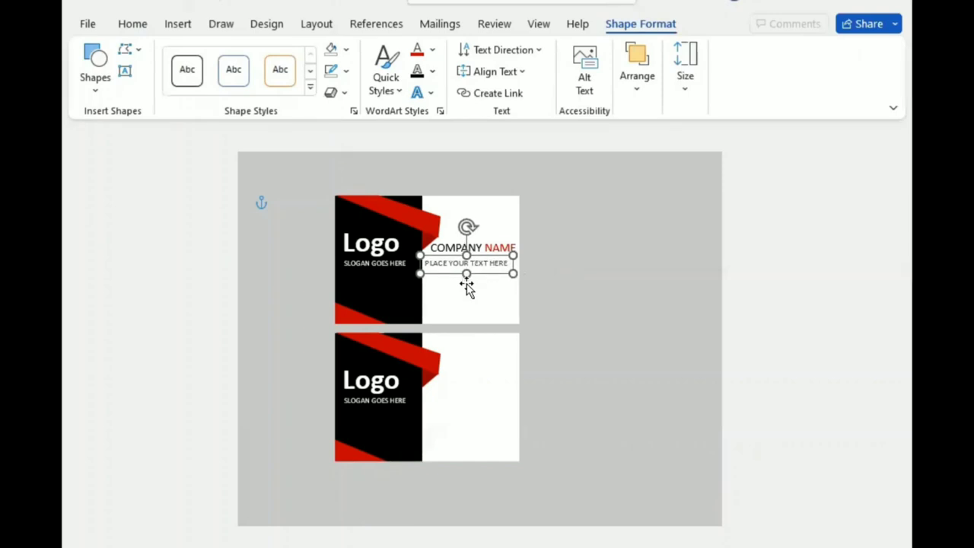
key(Up)
key(Right)
key(Right)
key(Right)
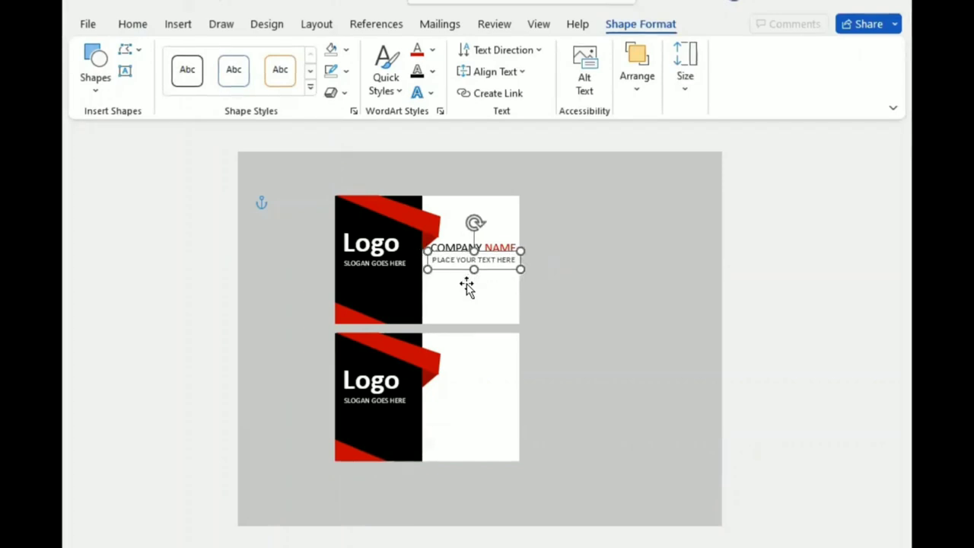
key(Right)
key(ctrl+Down)
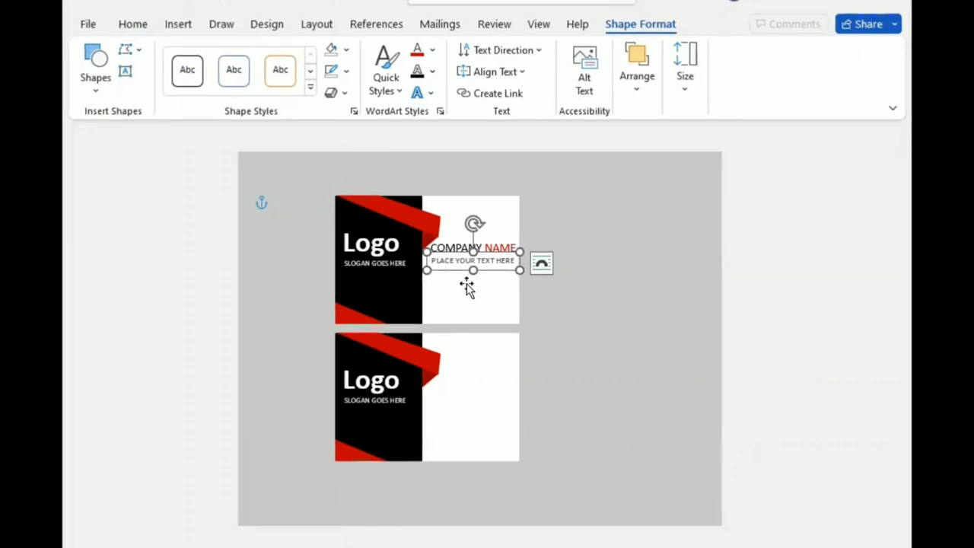
Fine-tune the tagline, then draw a horizontal line under COMPANY NAME aligned with the text.
key(ctrl+Left)
key(ctrl+Down)
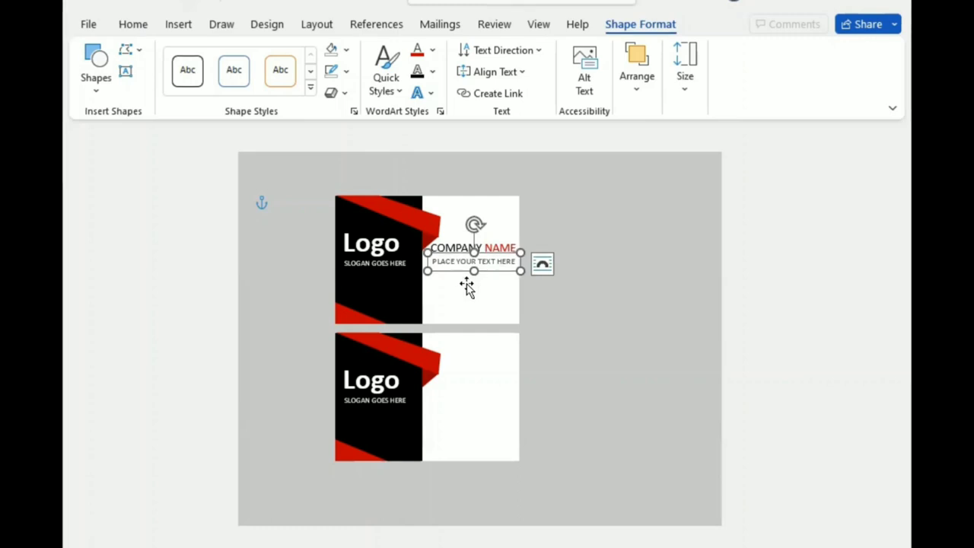
click(96, 85)
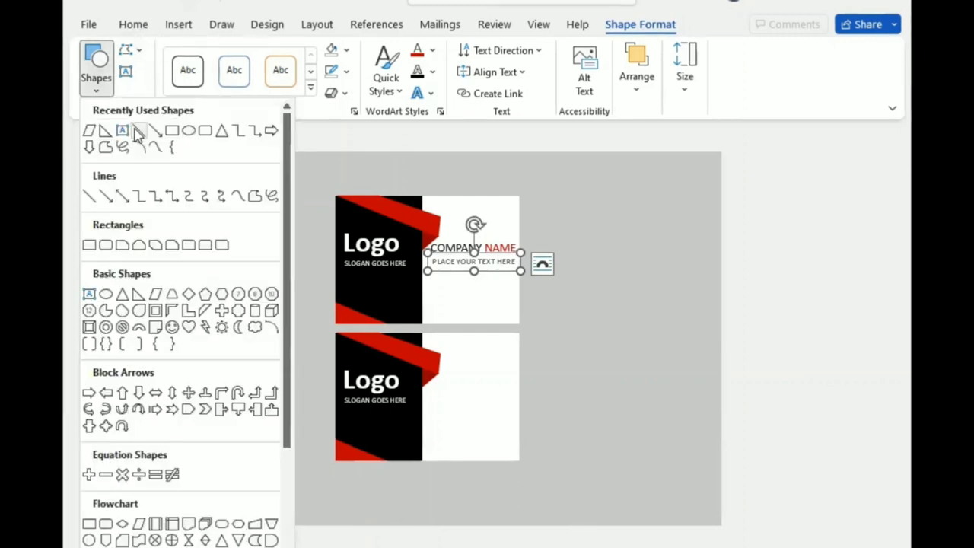
click(467, 270)
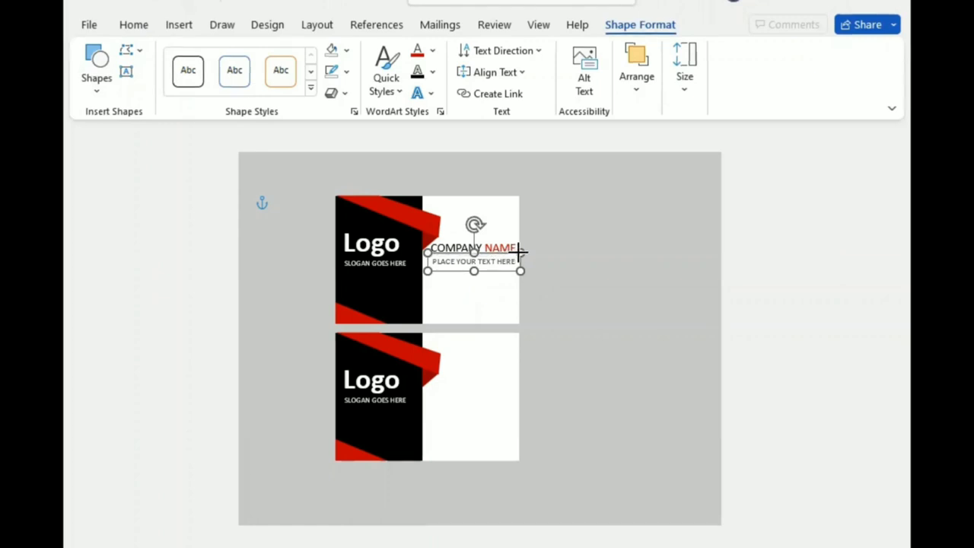
drag(510, 255, 520, 253)
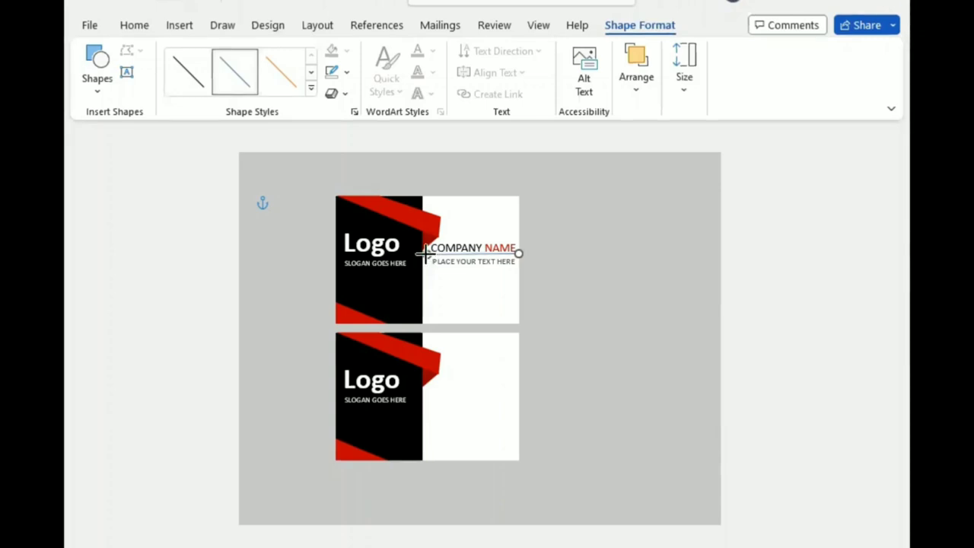
drag(424, 254, 424, 252)
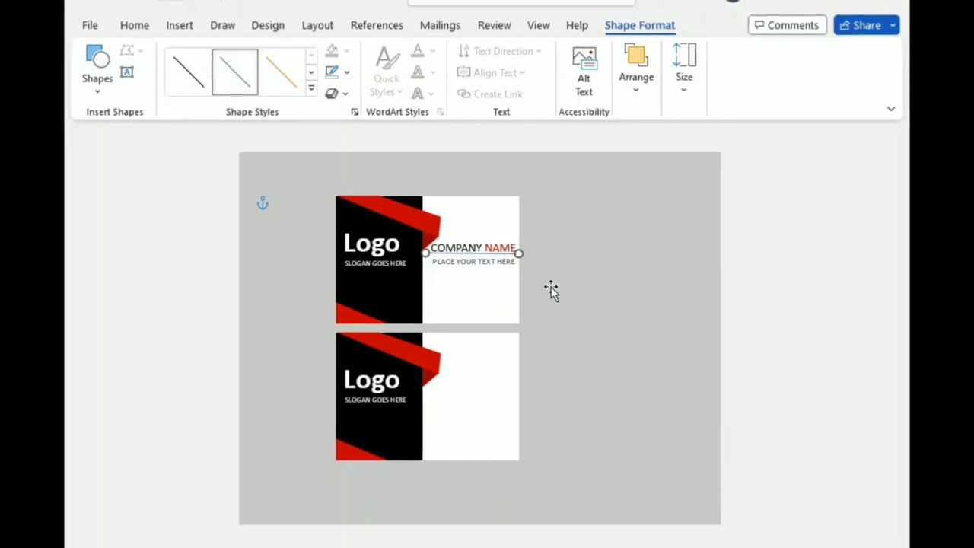
key(Right)
key(Down)
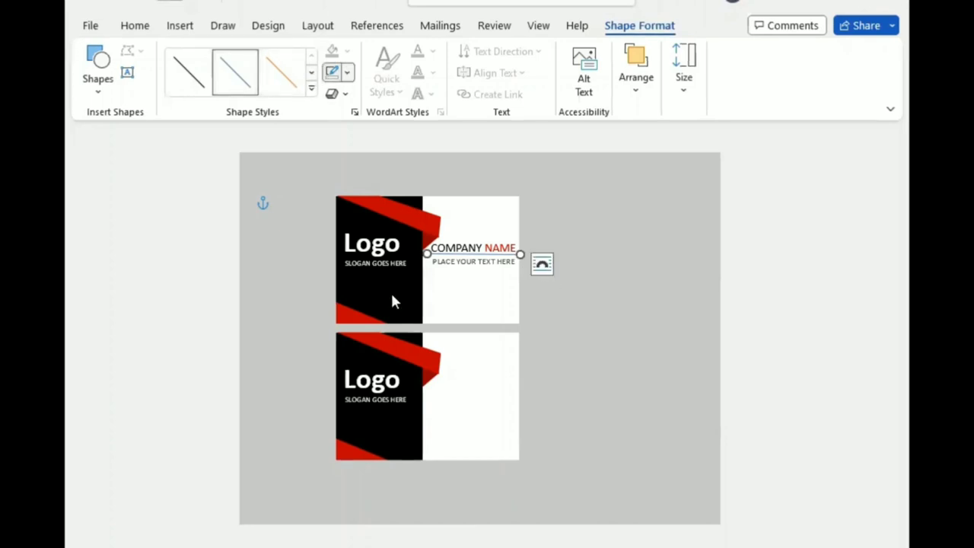
Set the divider line's weight to ¾ pt.
click(347, 72)
click(348, 74)
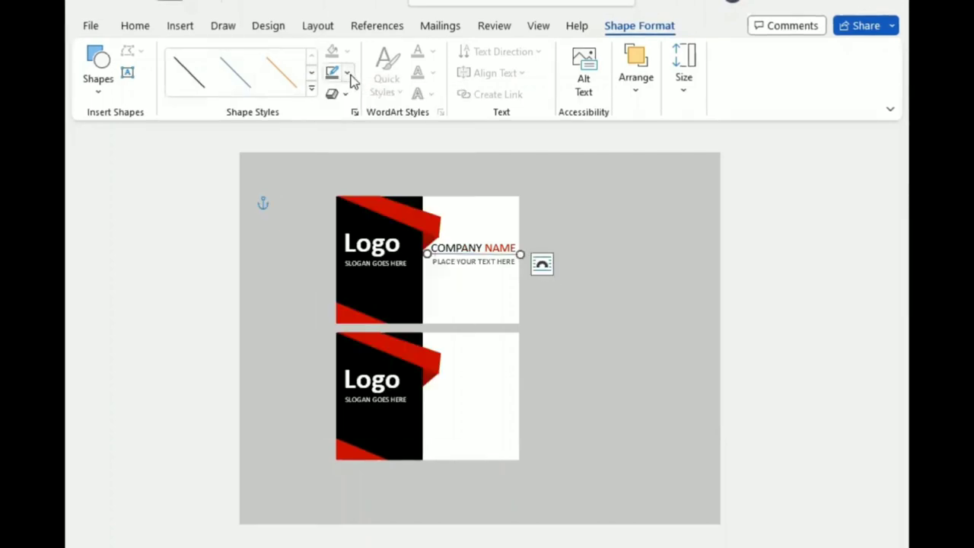
click(347, 73)
mouse_move(369, 350)
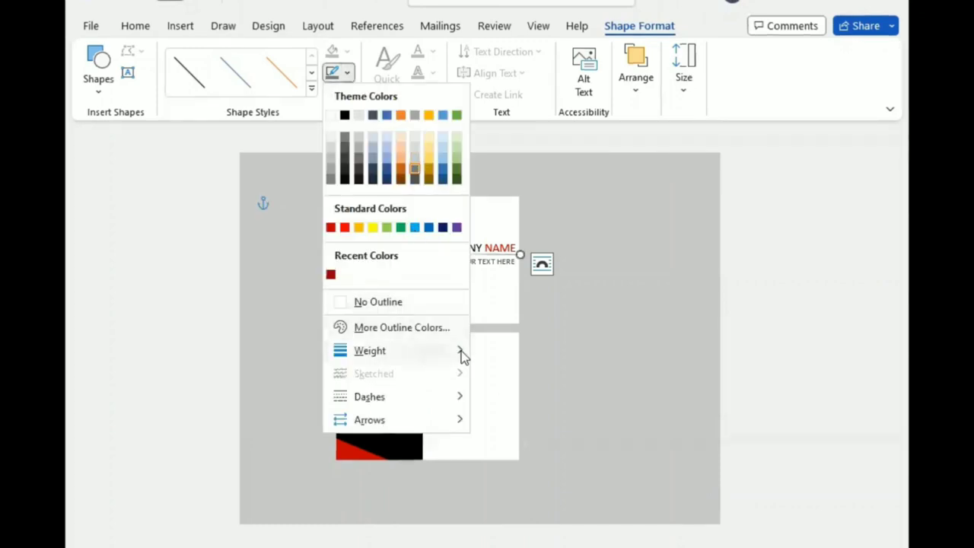
click(545, 393)
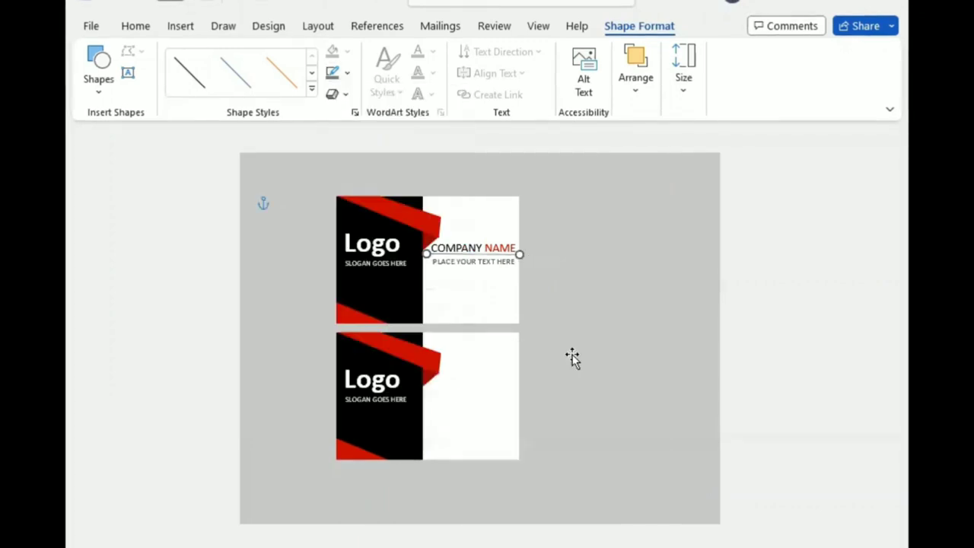
click(572, 358)
click(505, 258)
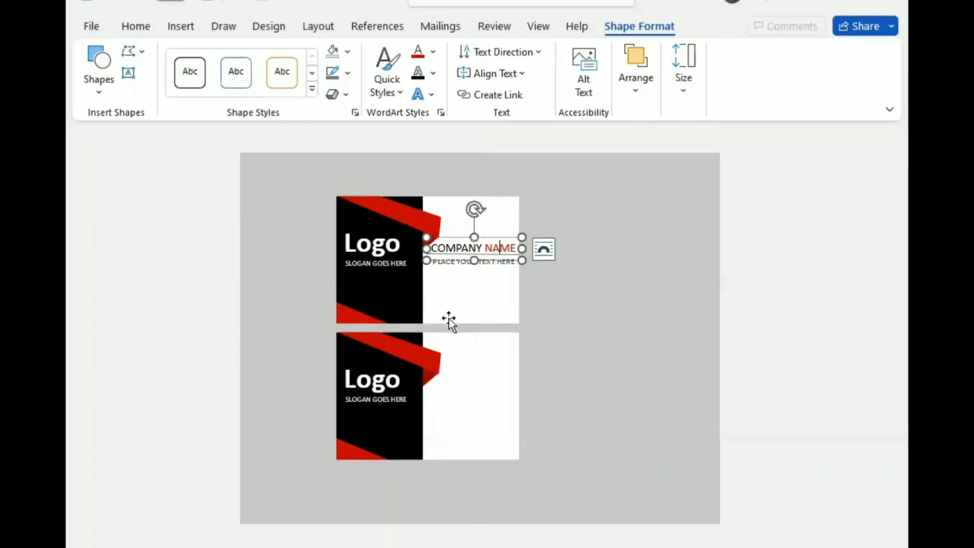
click(426, 256)
click(427, 255)
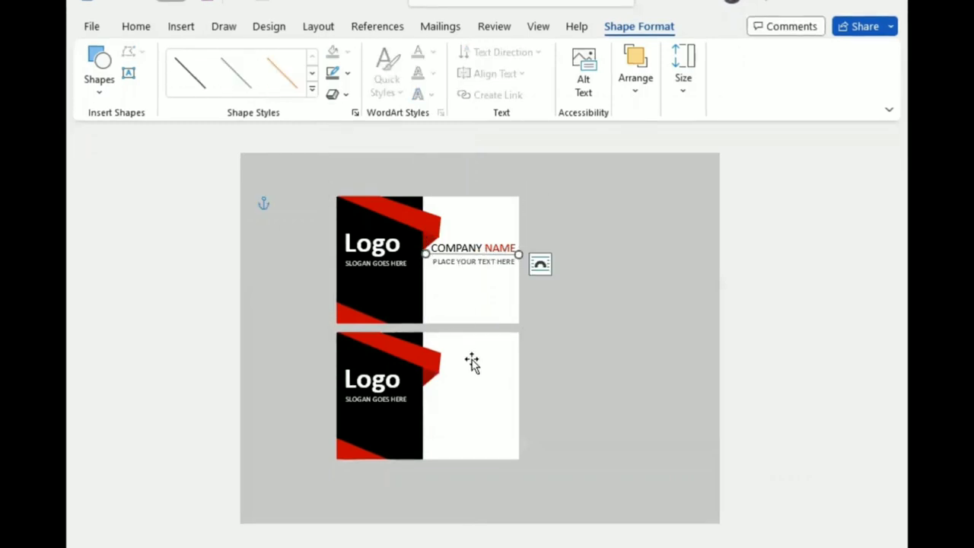
Copy the COMPANY NAME heading onto the bottom card and widen its box.
click(491, 394)
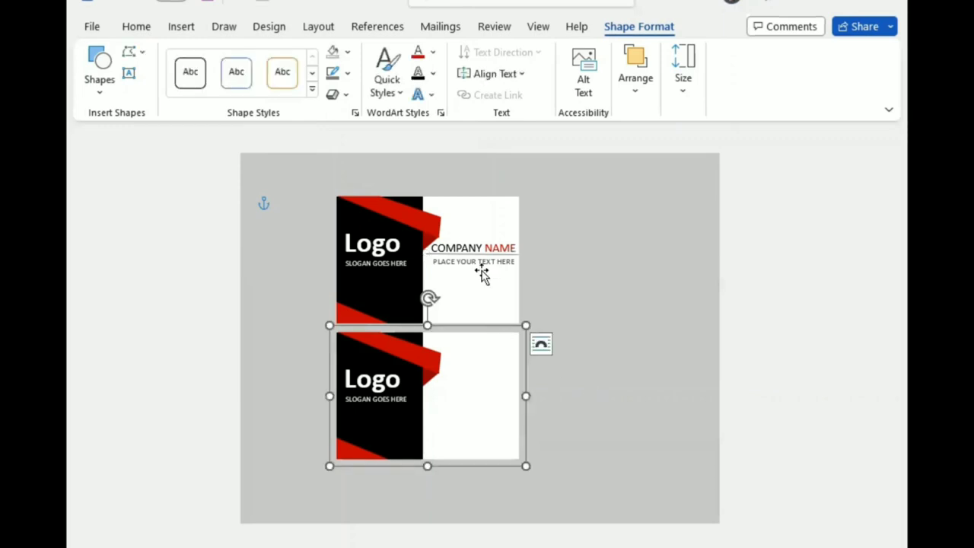
click(461, 248)
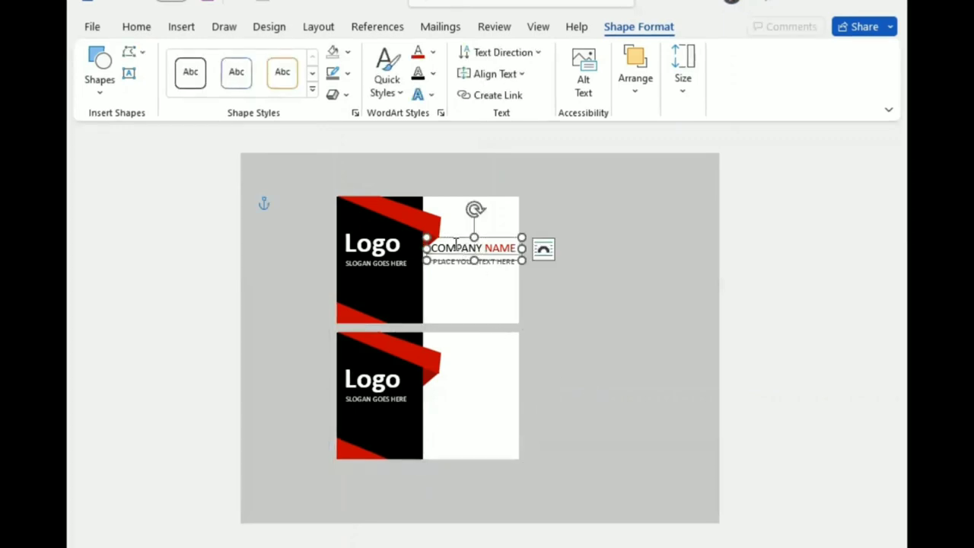
key(ctrl+c)
key(ctrl+v)
key(Down)
key(Down)
key(Down)
key(Down)
key(Down)
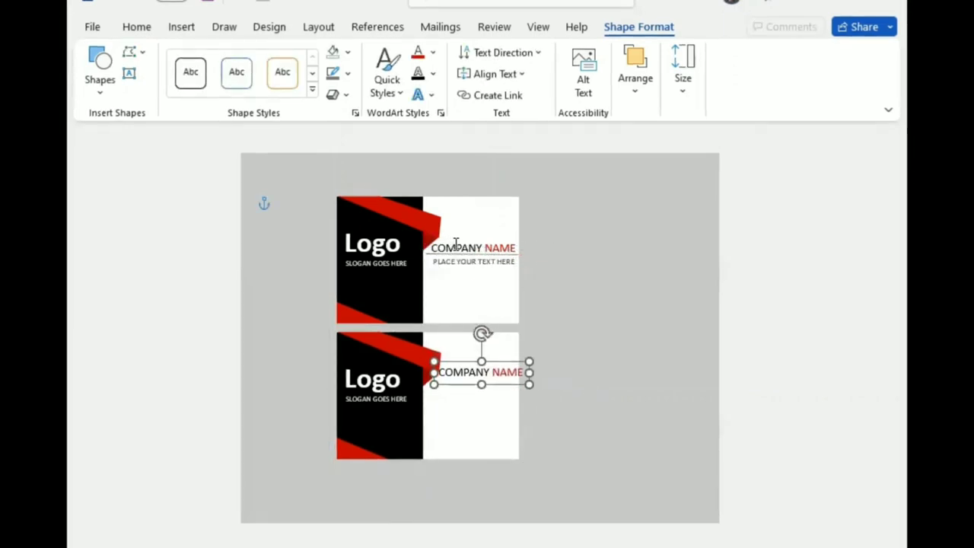
key(Up)
key(Up)
key(Right)
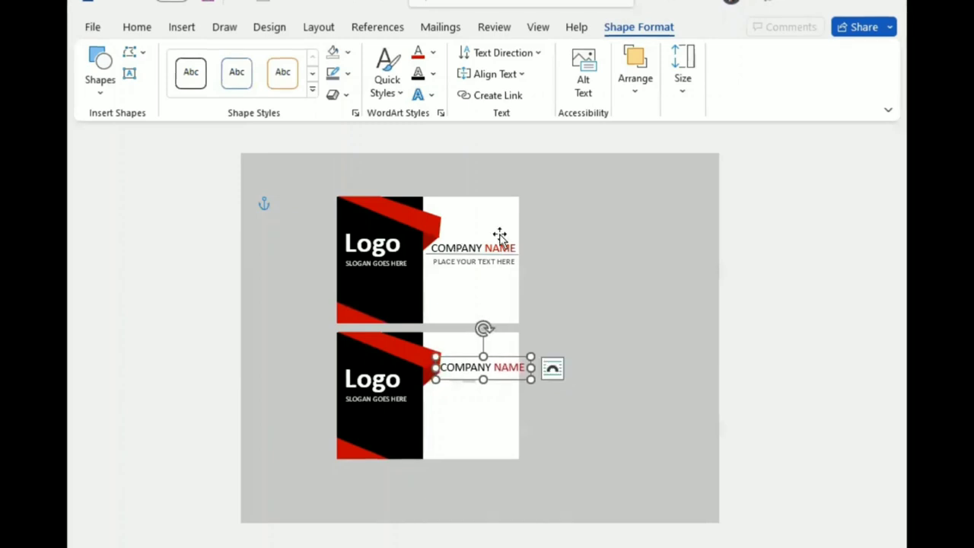
drag(530, 367, 534, 367)
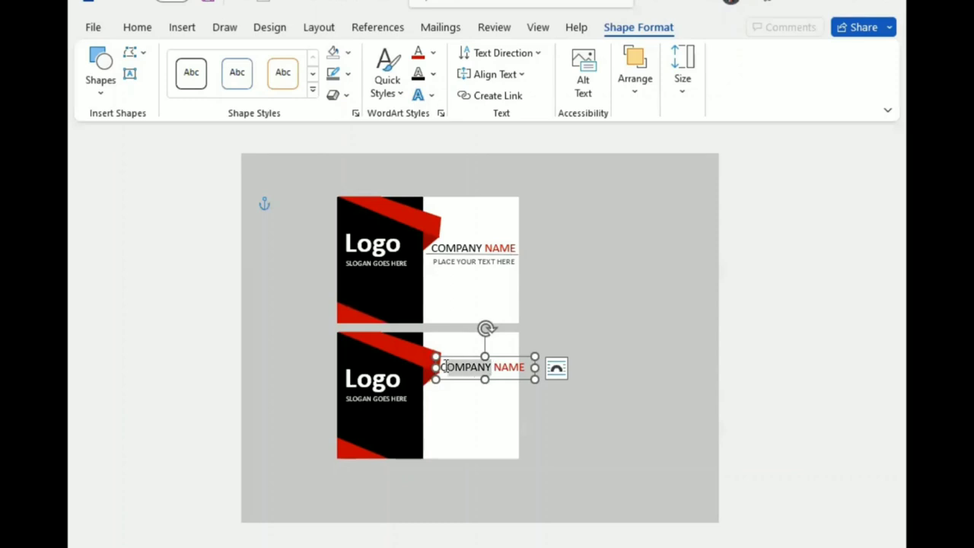
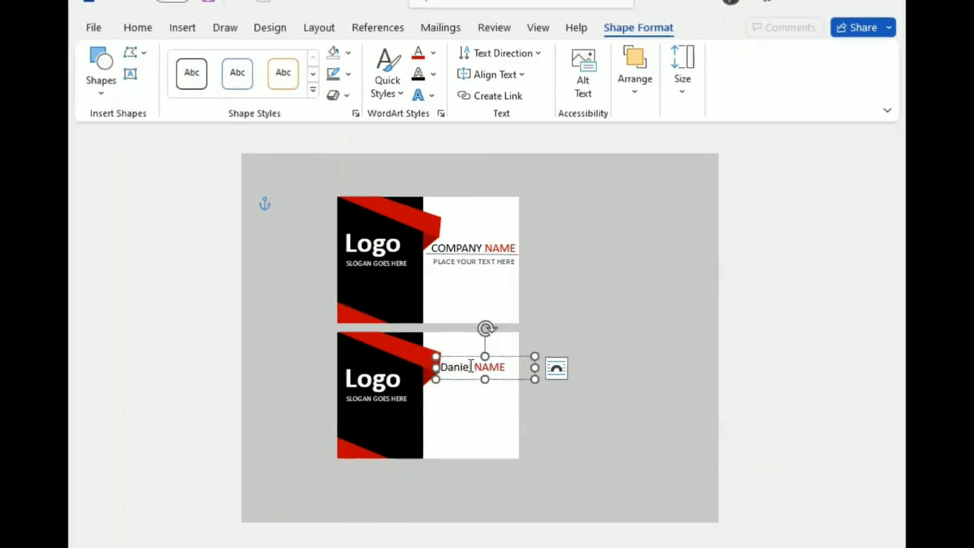
Replace the first word with the cardholder's first name in all capitals.
drag(470, 366, 446, 366)
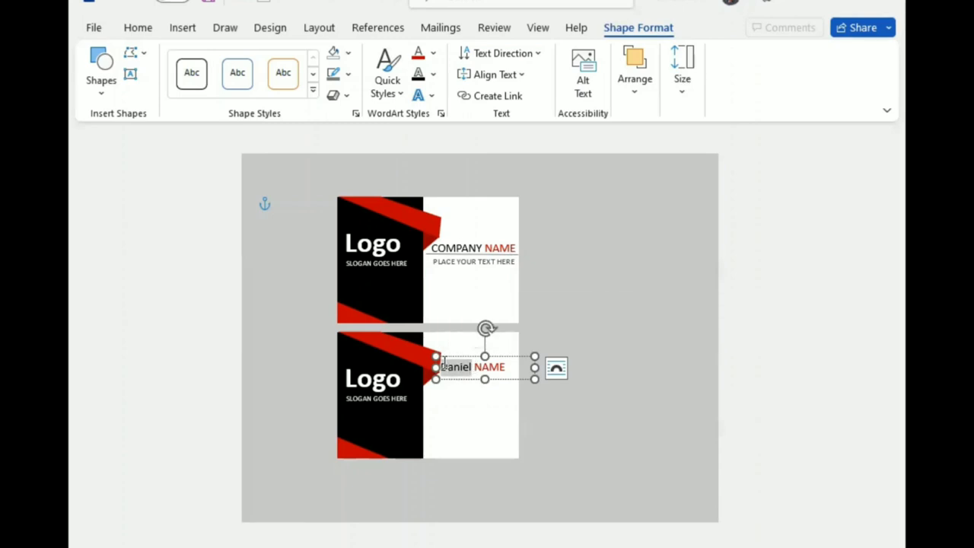
click(137, 28)
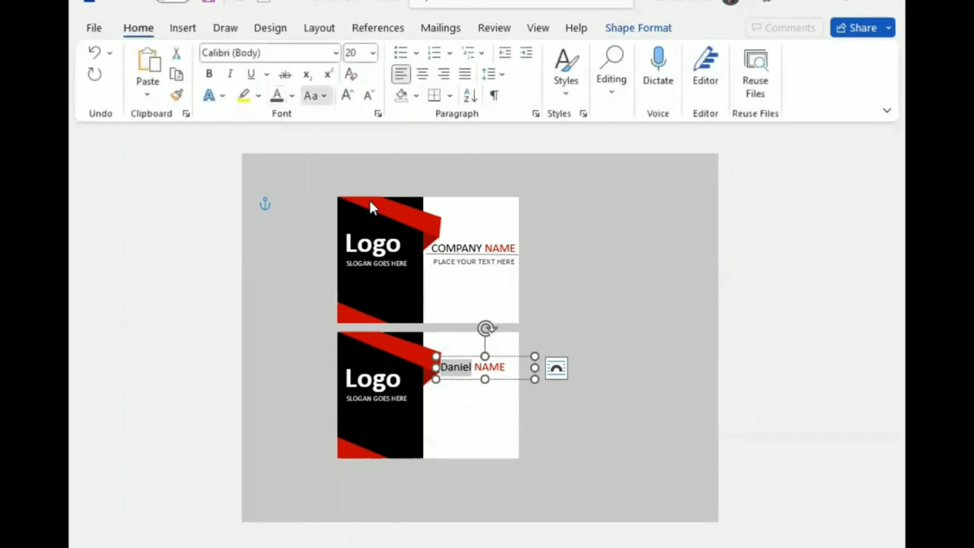
click(359, 166)
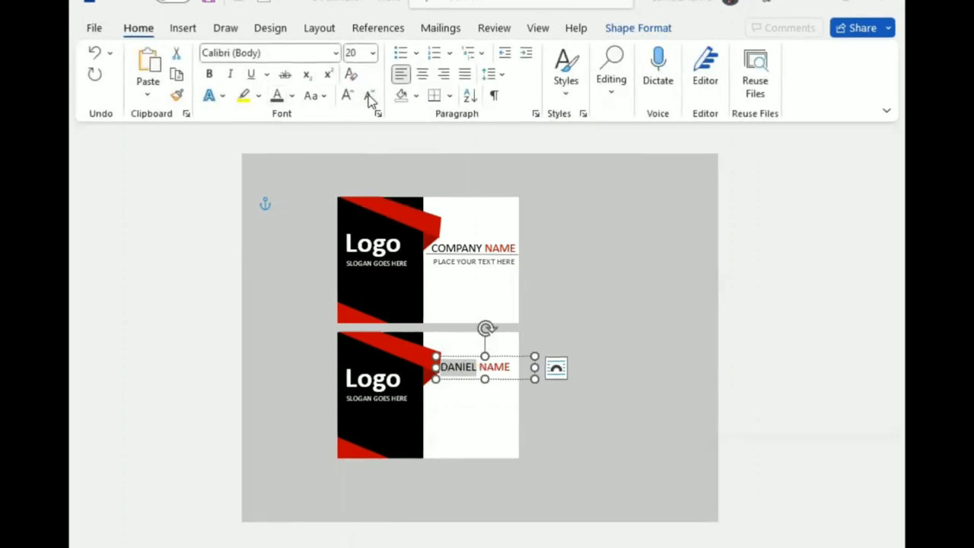
Replace NAME with the cardholder's surname in capitals, keeping it red.
drag(509, 366, 479, 367)
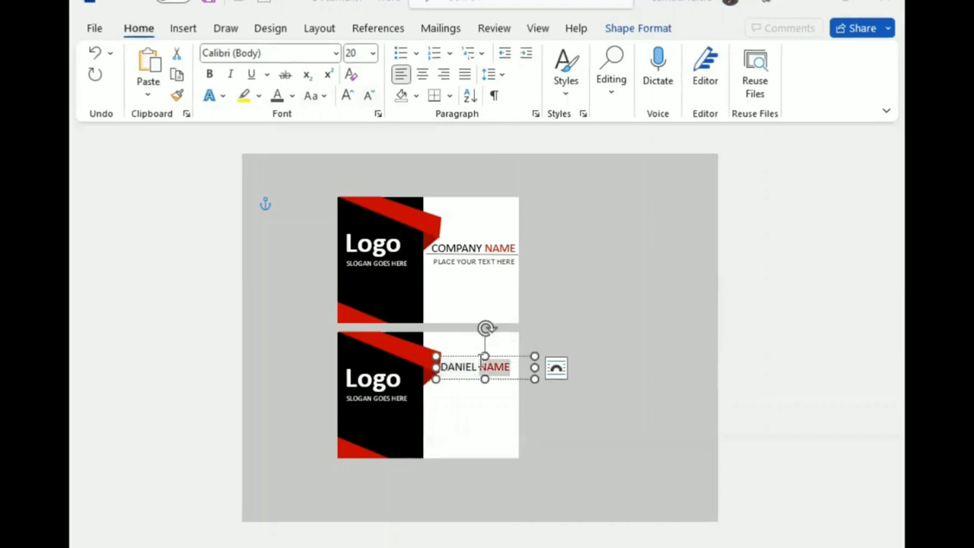
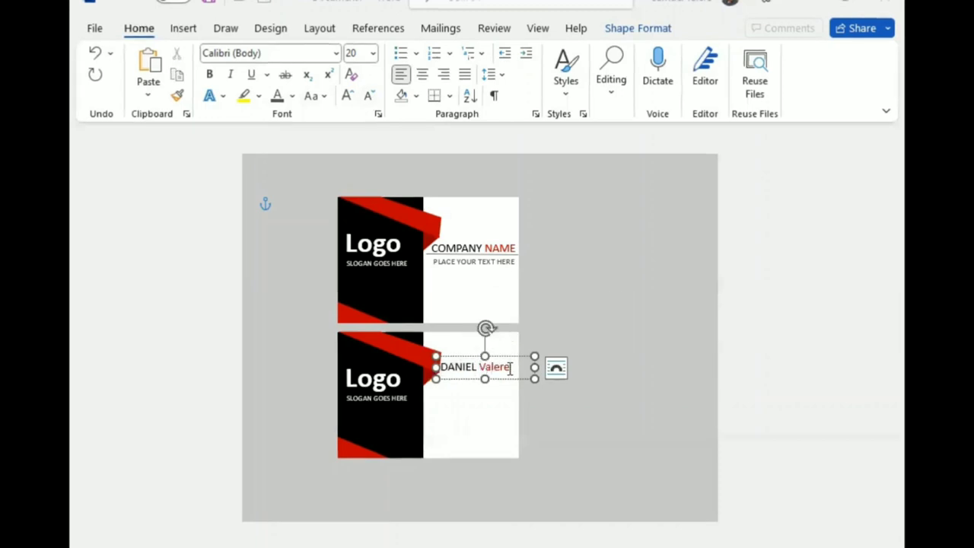
drag(510, 368, 478, 366)
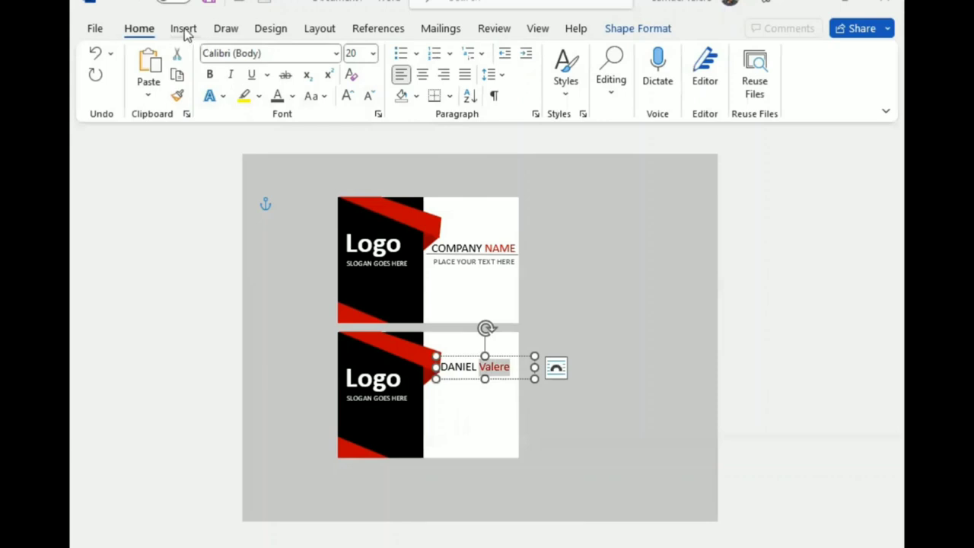
click(313, 96)
click(350, 163)
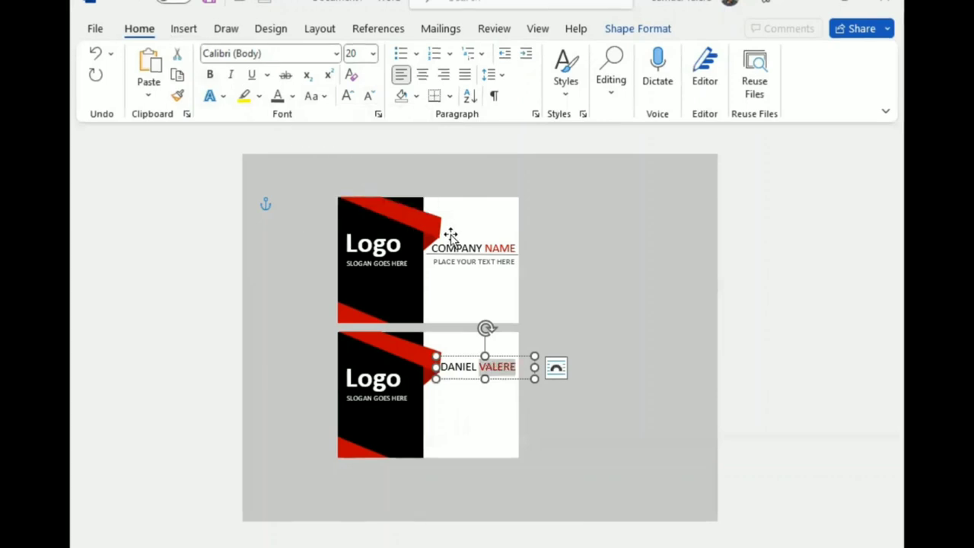
click(525, 381)
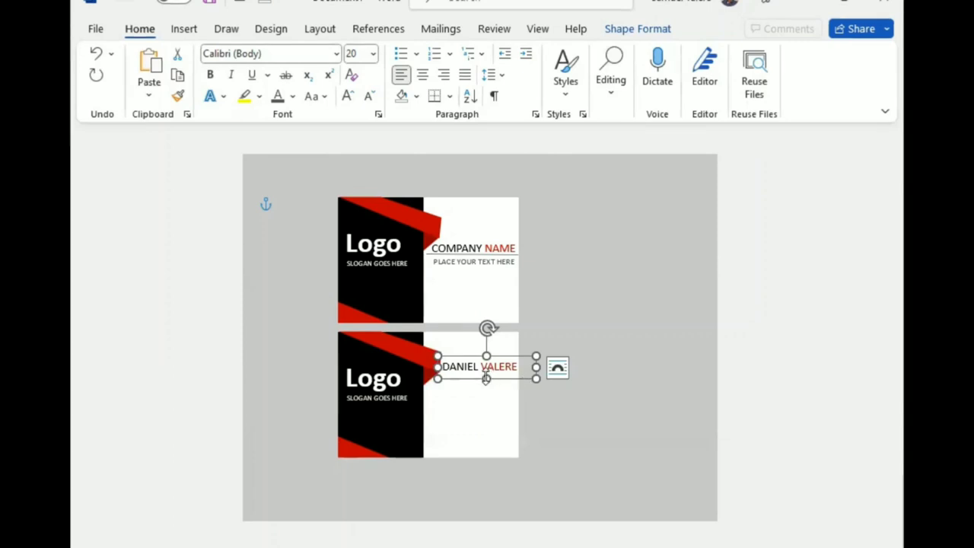
Copy the tagline under the name, change it to DESIGNER in capitals, and nudge it up-left.
click(468, 262)
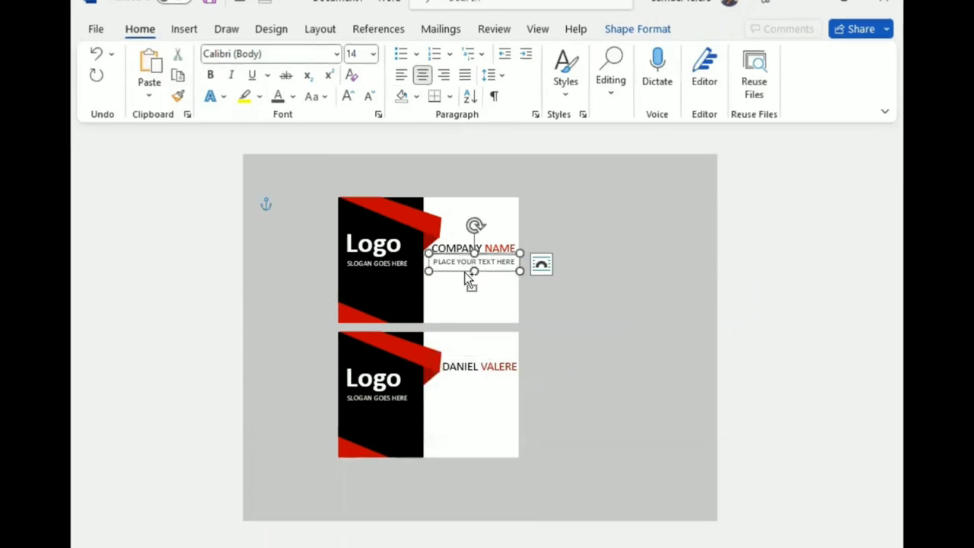
drag(464, 272, 467, 392)
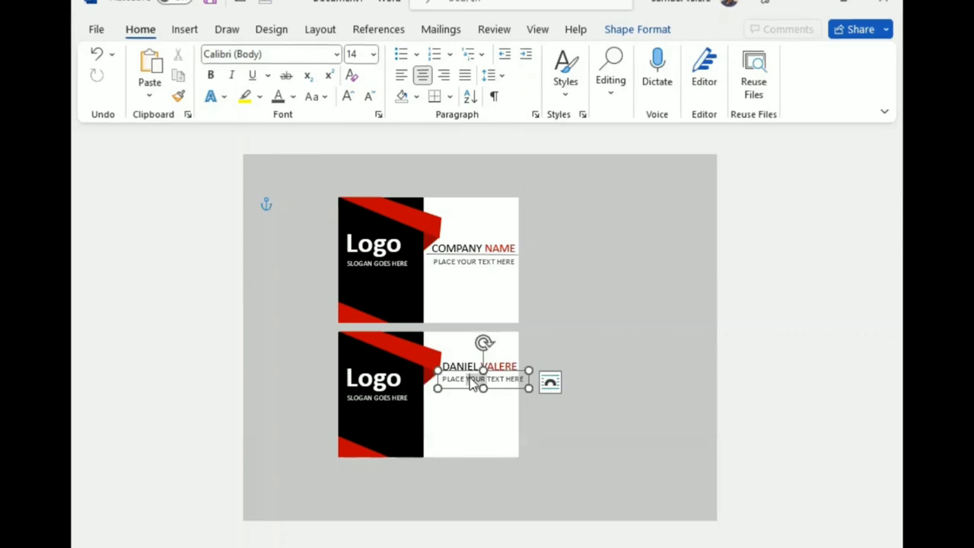
triple_click(472, 378)
text(Designer)
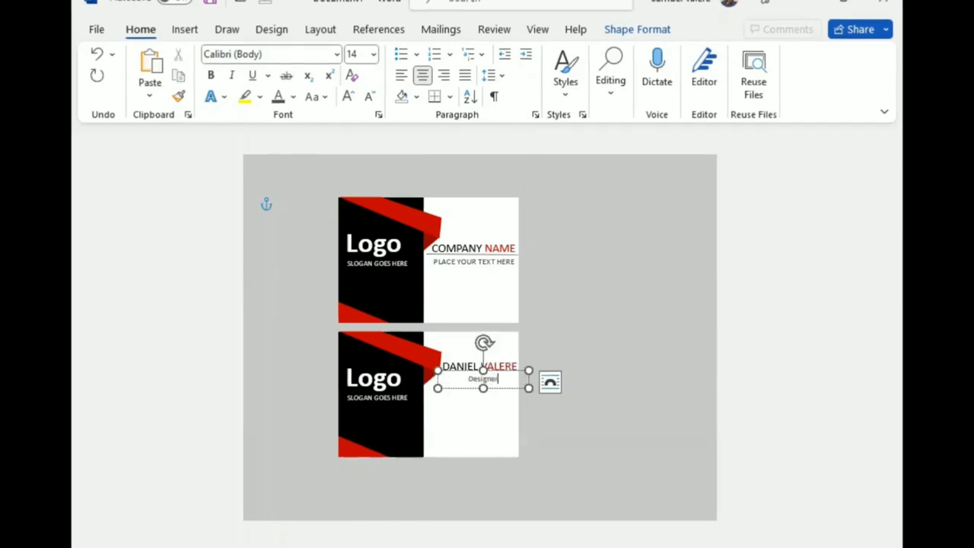
click(315, 96)
click(358, 163)
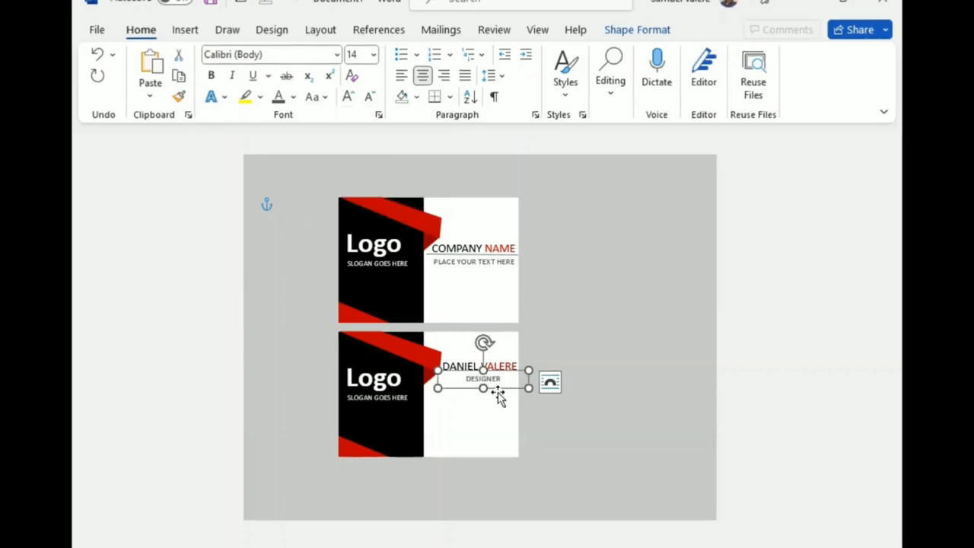
key(Left)
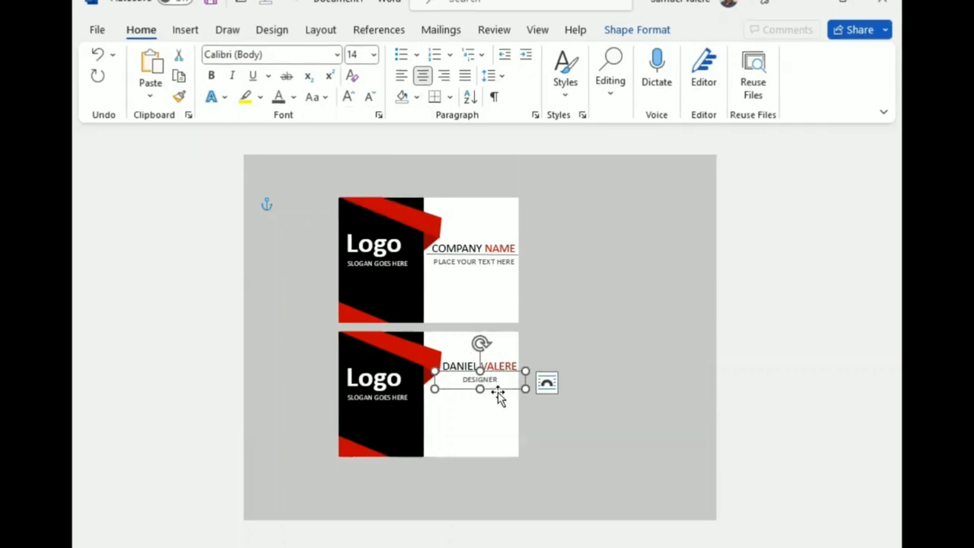
key(Up)
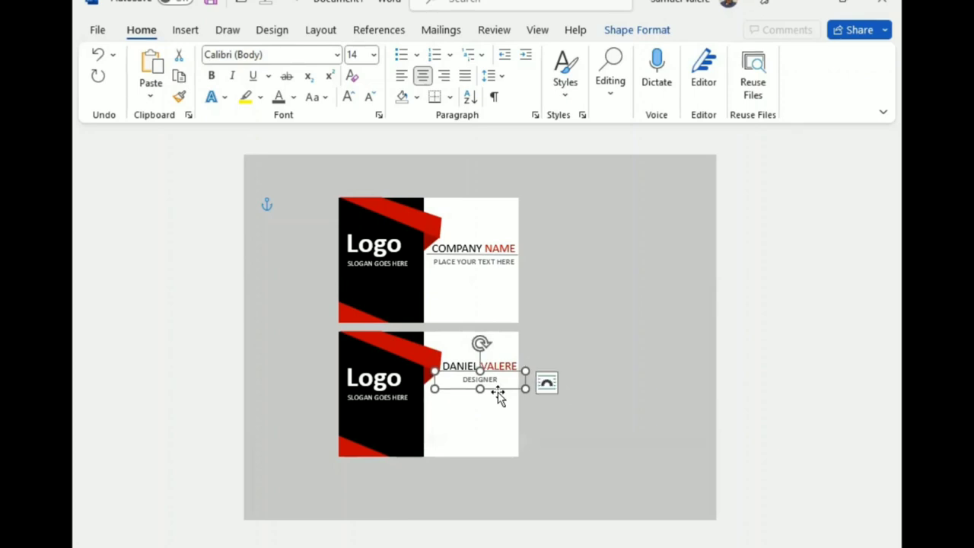
Raise the divider line under the cardholder's name and trim its ends.
click(425, 262)
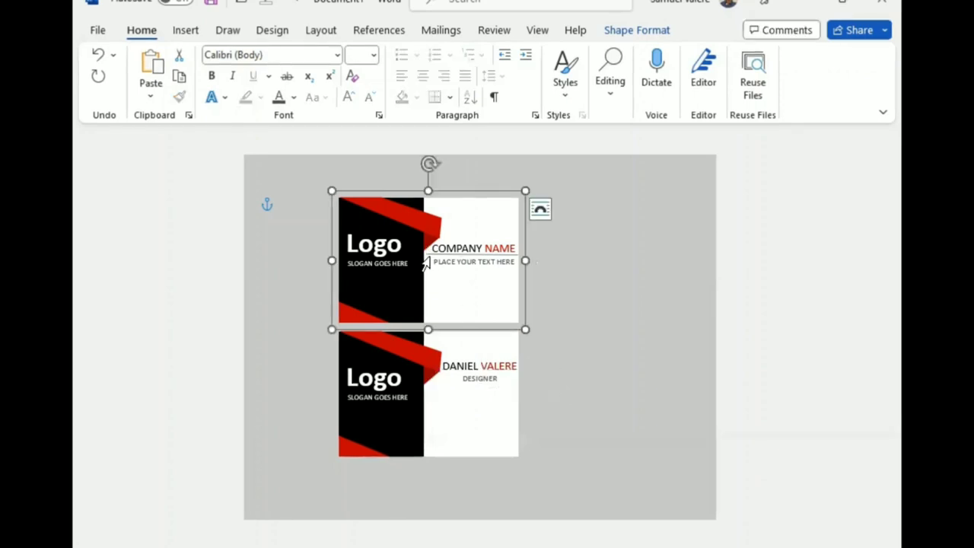
click(428, 258)
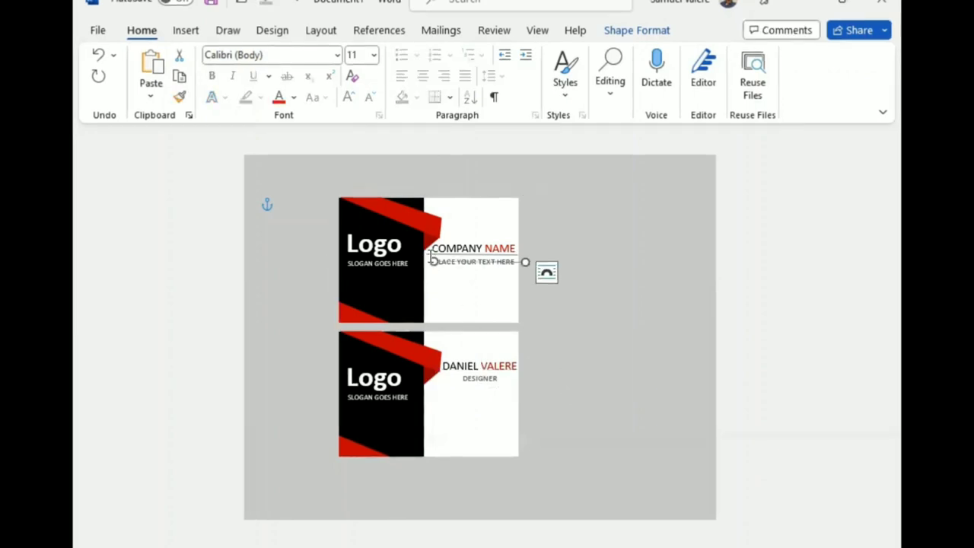
key(Tab)
key(Up)
key(Up)
key(Up)
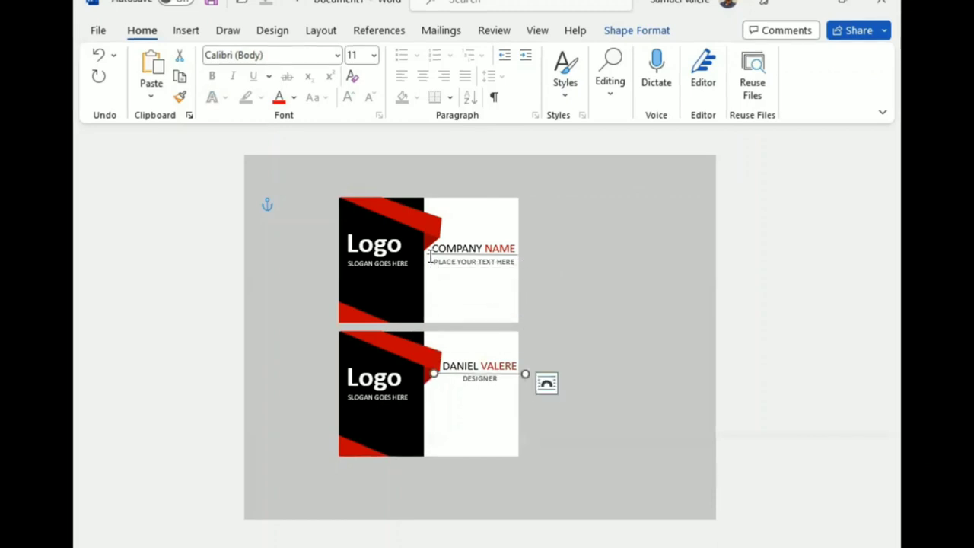
key(Up)
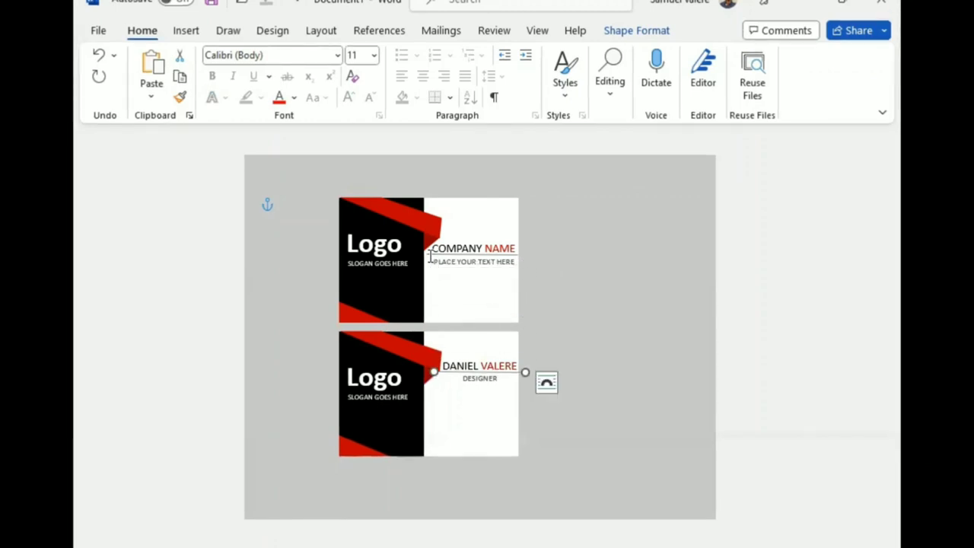
drag(433, 371, 441, 371)
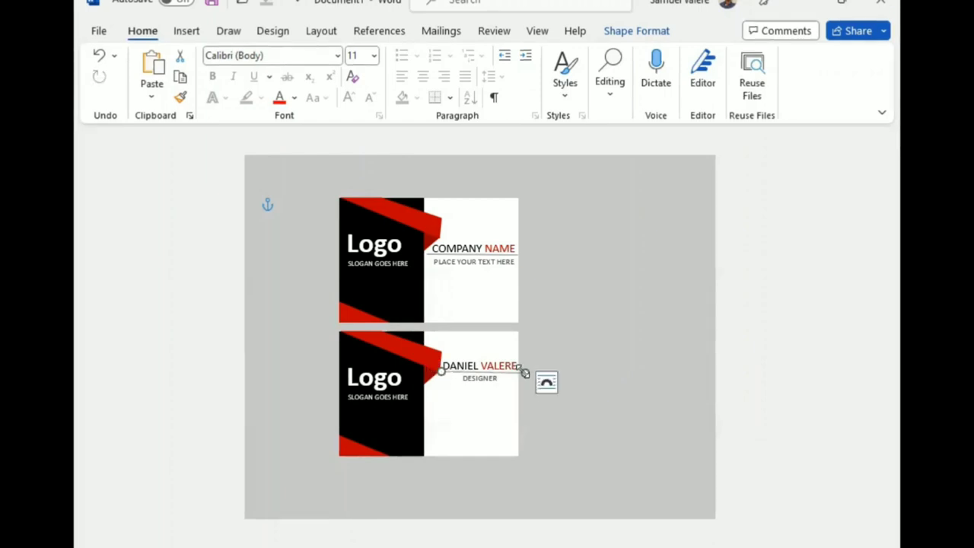
drag(521, 370, 514, 369)
key(ctrl+z)
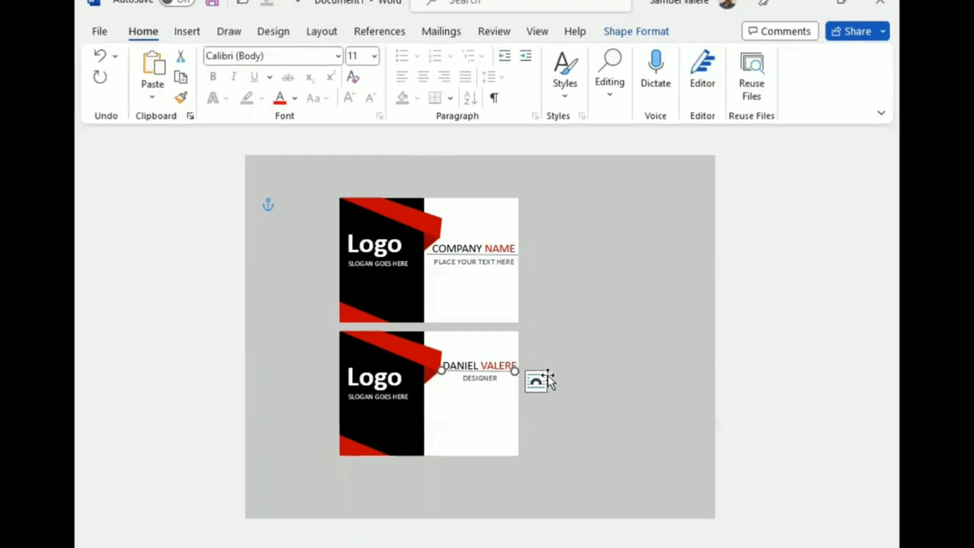
Deselect the DESIGNER box and bring up the Insert ribbon.
click(481, 383)
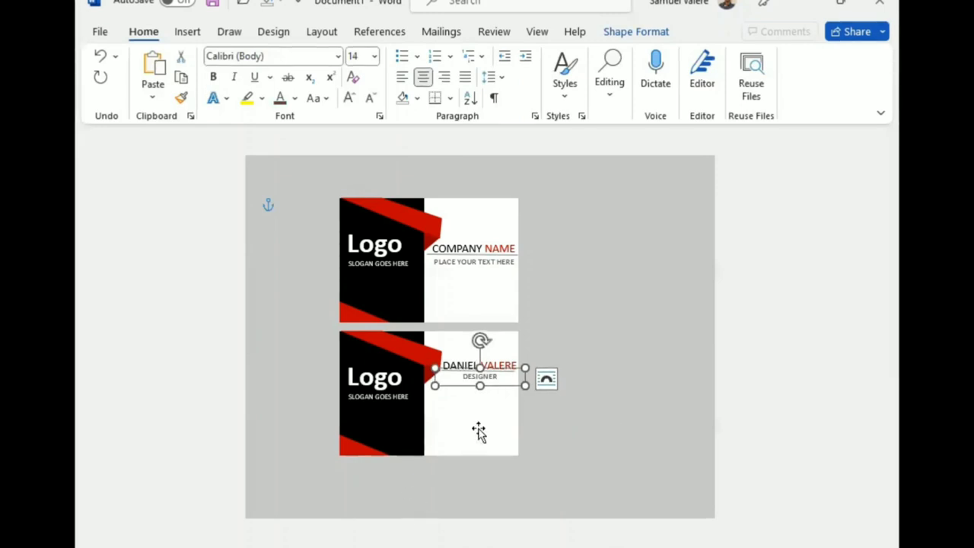
click(560, 424)
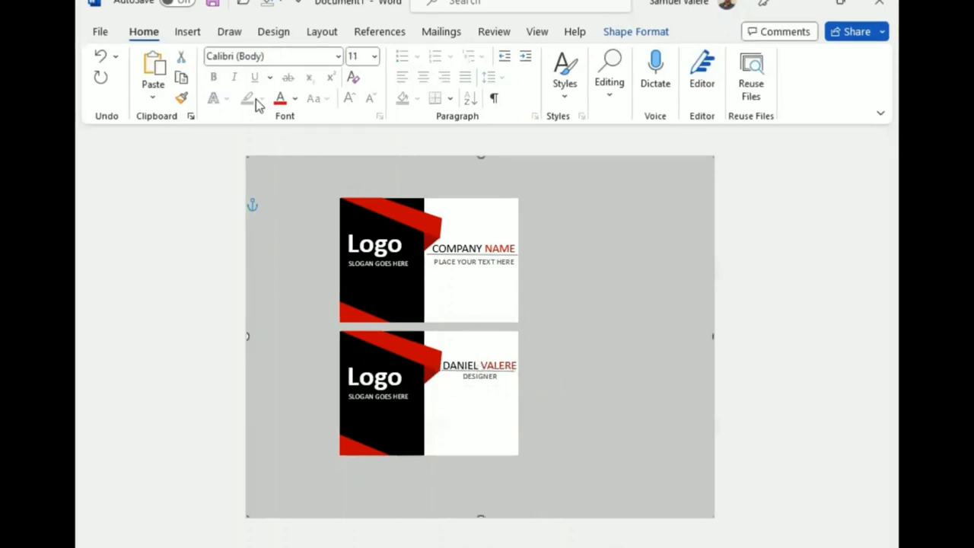
click(189, 32)
Insert all five icon images from Downloads > Icon into the document.
click(201, 98)
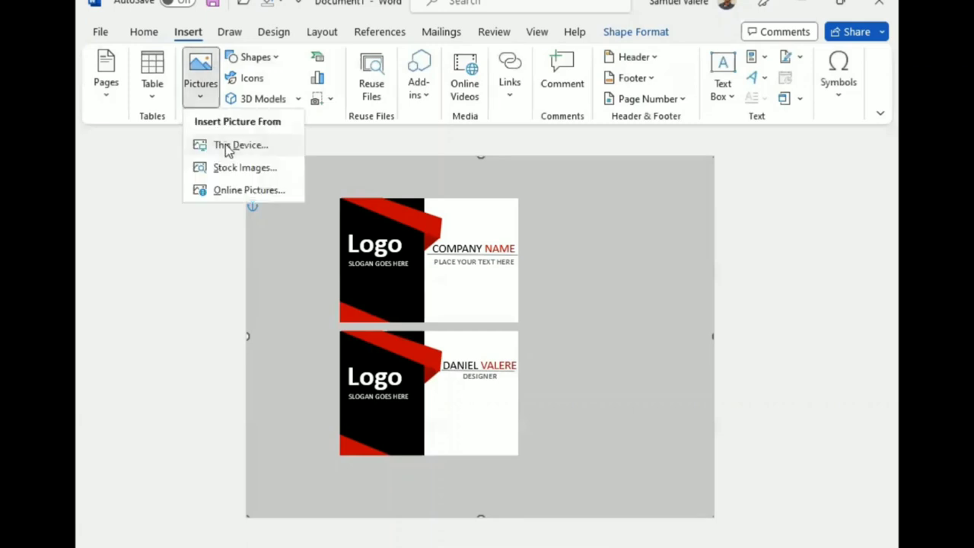
click(222, 144)
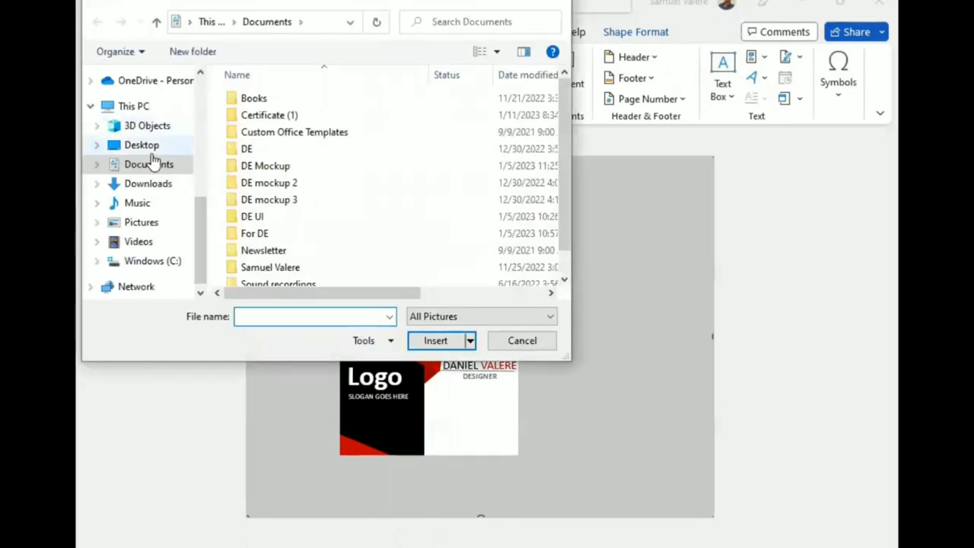
scroll(156, 160, up, 2)
scroll(145, 124, up, 2)
click(142, 116)
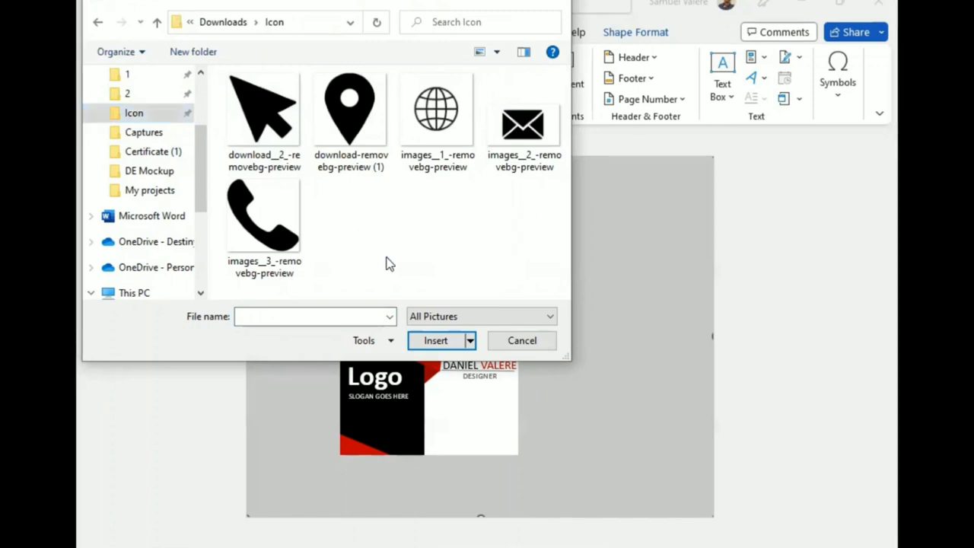
drag(555, 280, 231, 115)
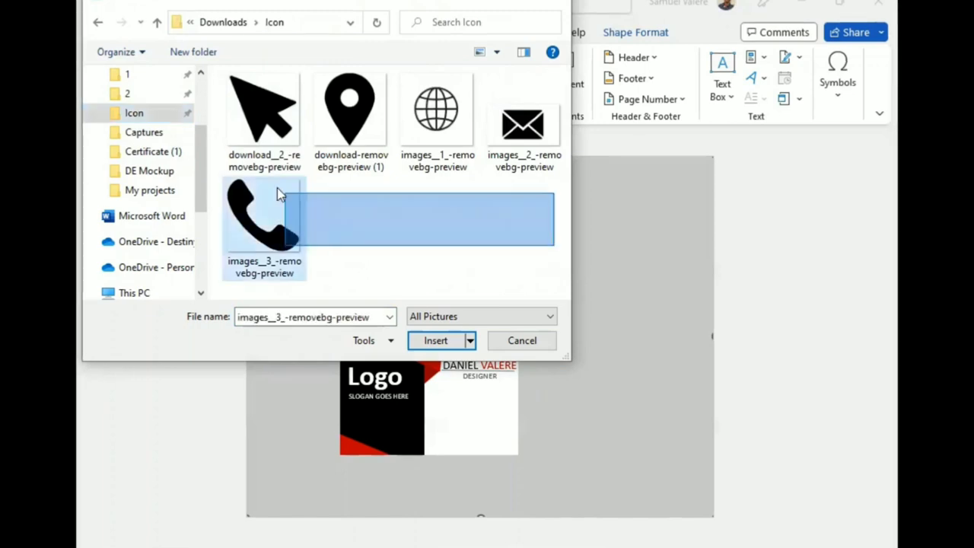
click(435, 340)
click(550, 88)
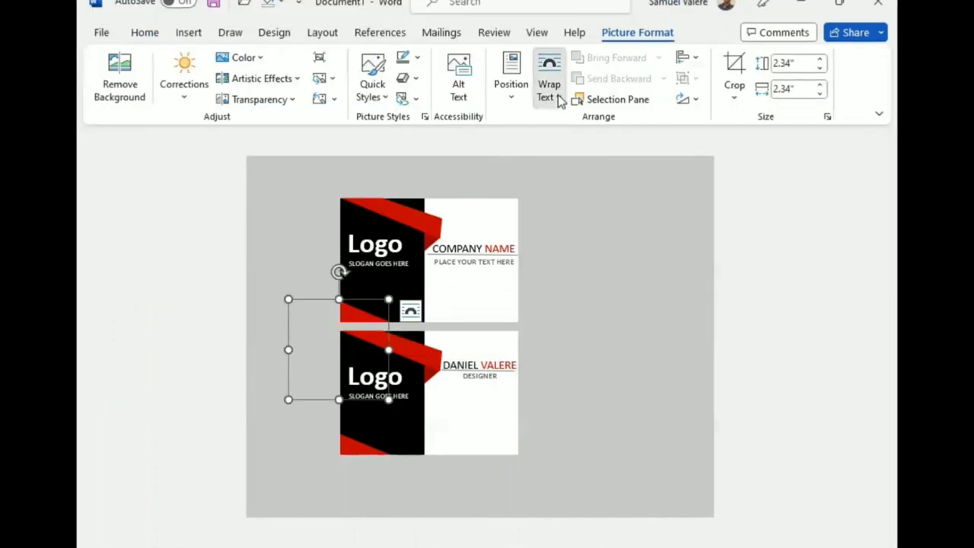
Set the phone icon in front of text, shrink it to 0.33", flip and tilt it on the bottom card.
click(597, 261)
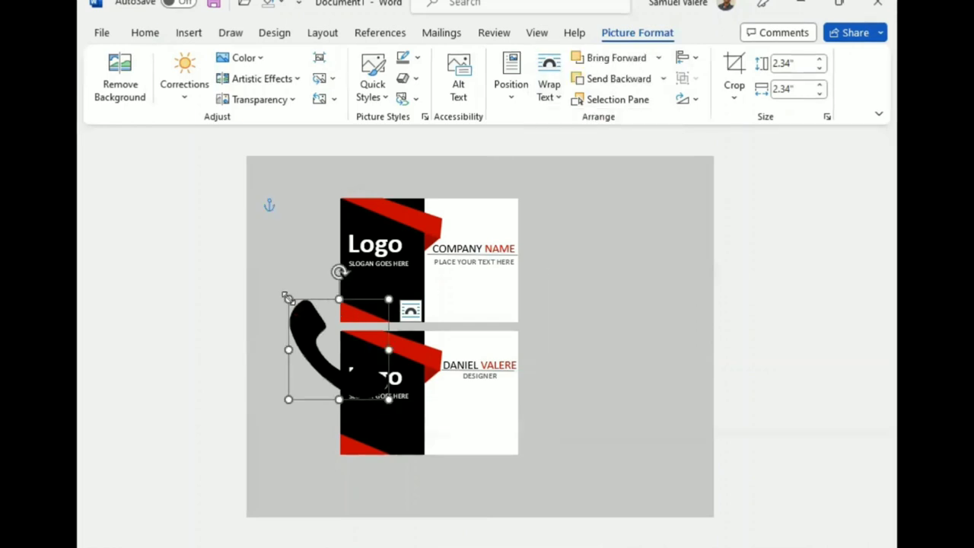
mouse_move(289, 300)
mouse_down()
mouse_move(347, 357)
mouse_move(405, 380)
mouse_up()
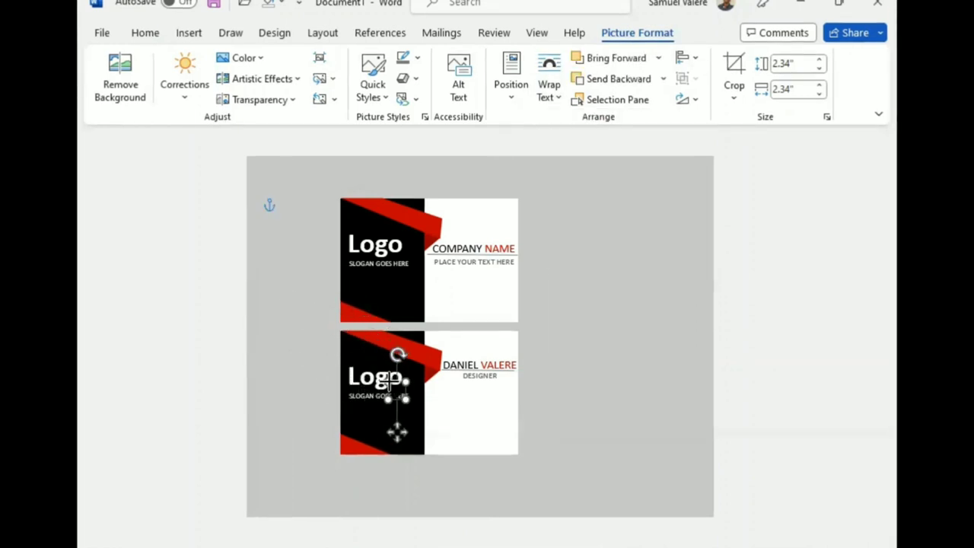
drag(466, 373, 468, 375)
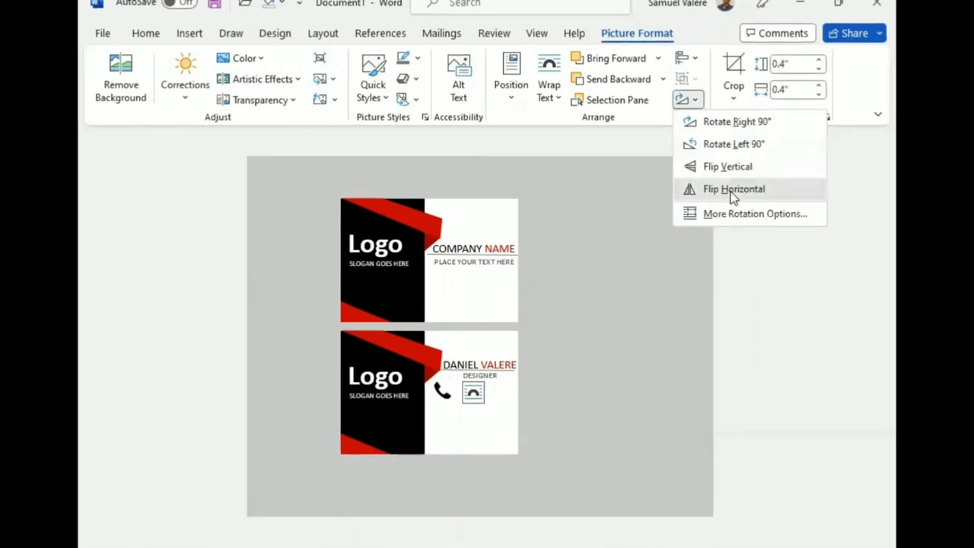
click(730, 195)
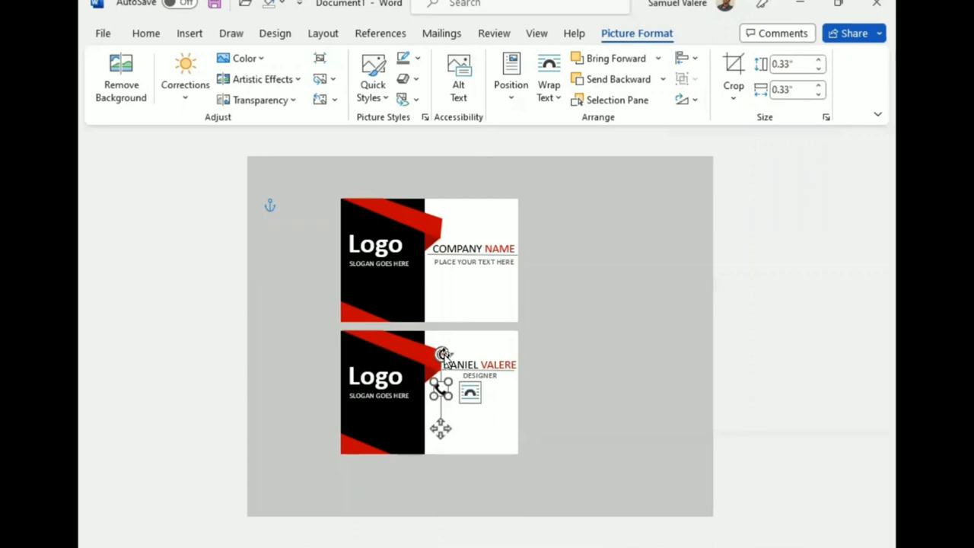
drag(445, 357, 455, 351)
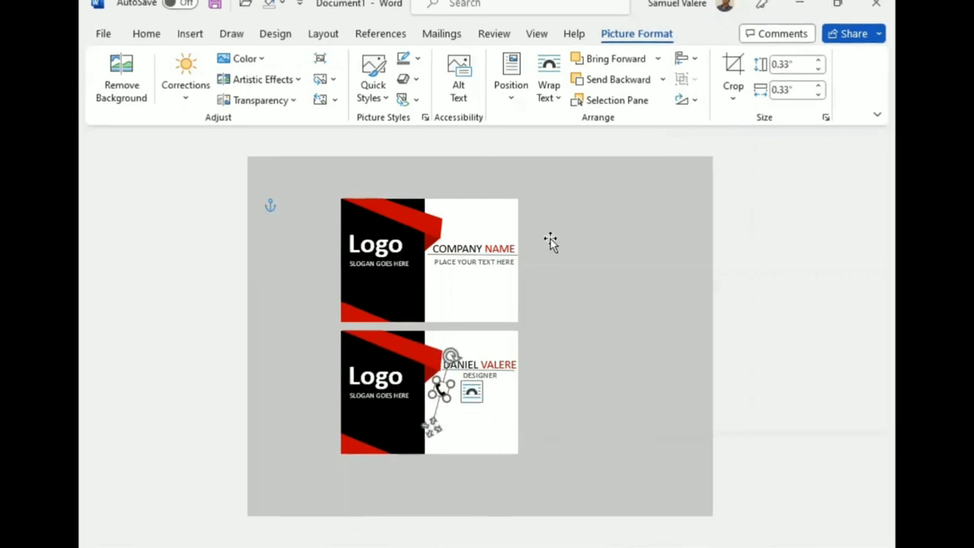
click(628, 101)
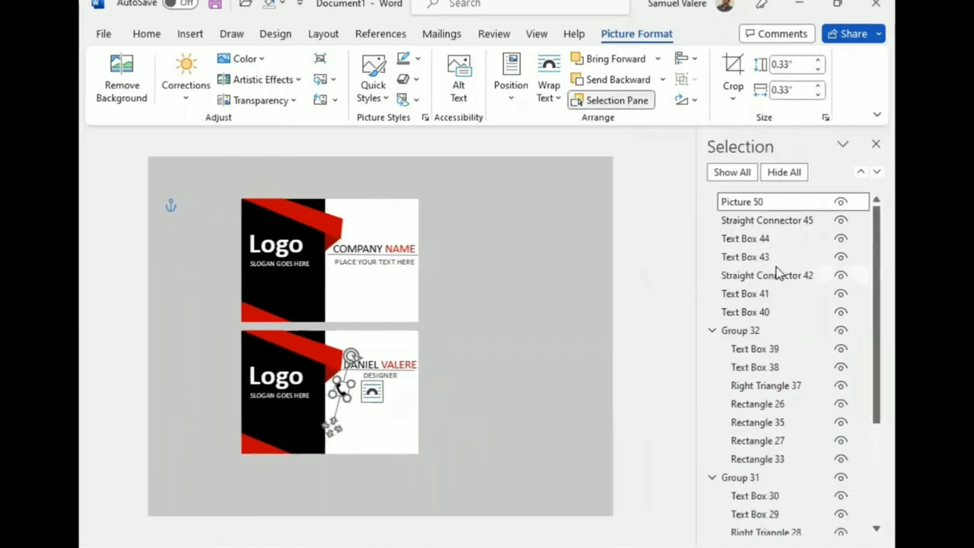
Put the envelope icon in front of text, shrink it and line it up under the phone icon.
scroll(766, 372, down, 1)
scroll(741, 380, down, 2)
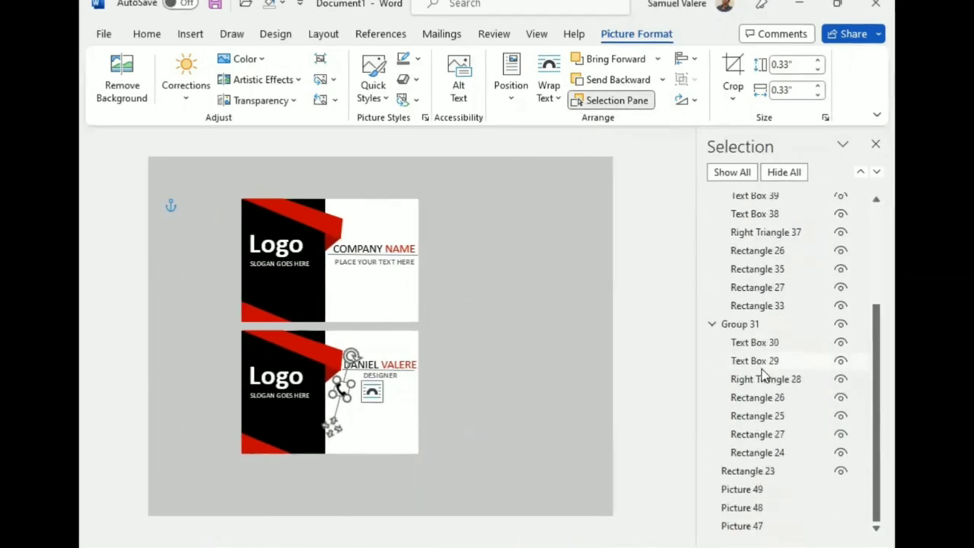
click(739, 491)
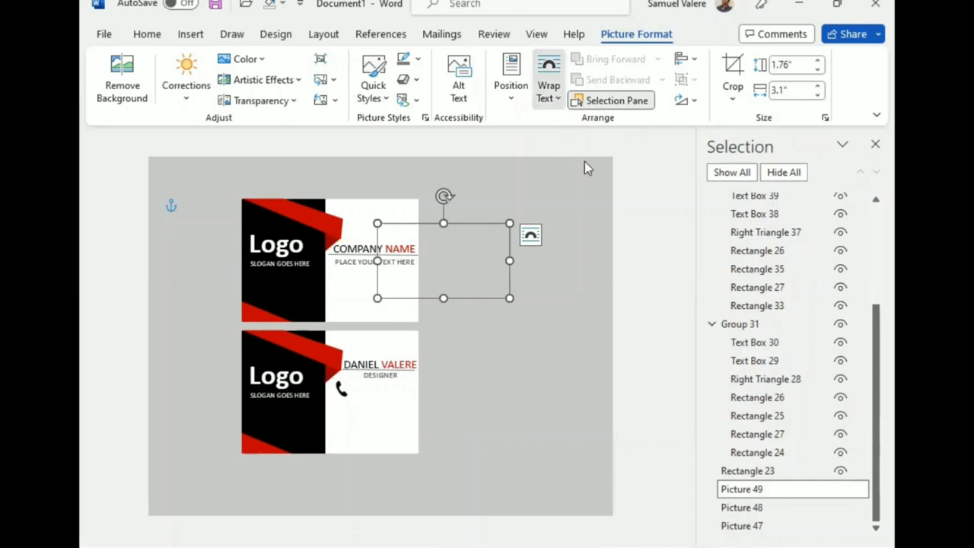
click(548, 88)
click(593, 260)
drag(509, 223, 406, 283)
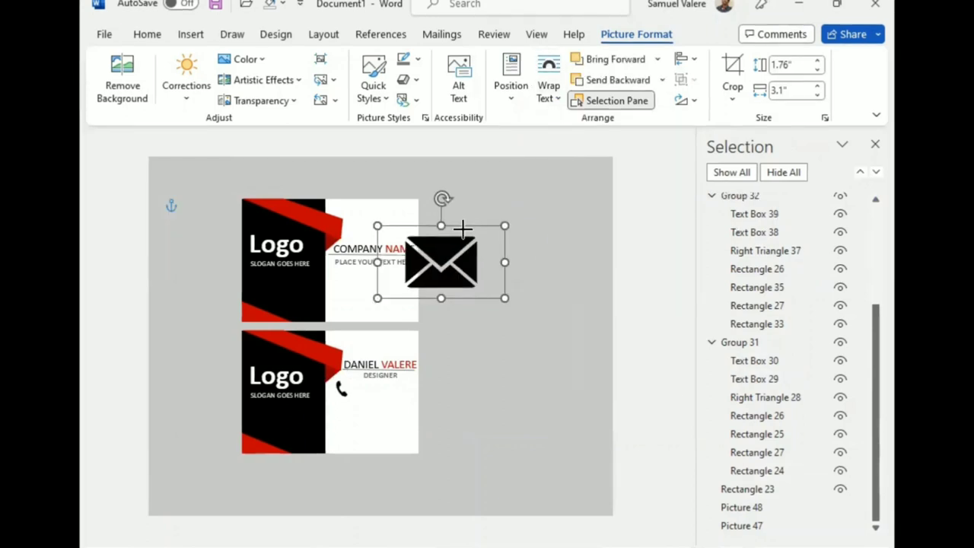
key(Down)
key(Down)
key(Down)
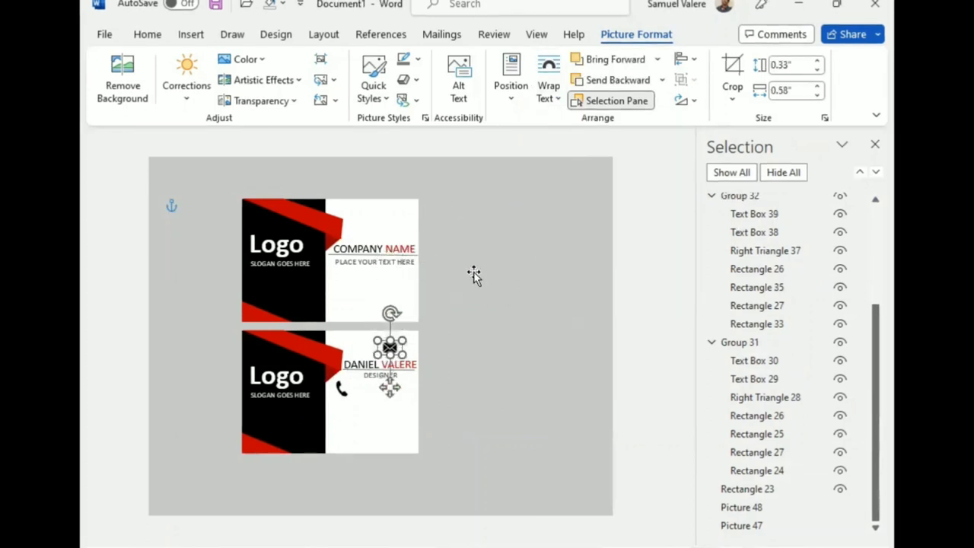
key(Down)
key(Down)
key(Down)
key(Left)
key(Left)
key(Left)
key(Left)
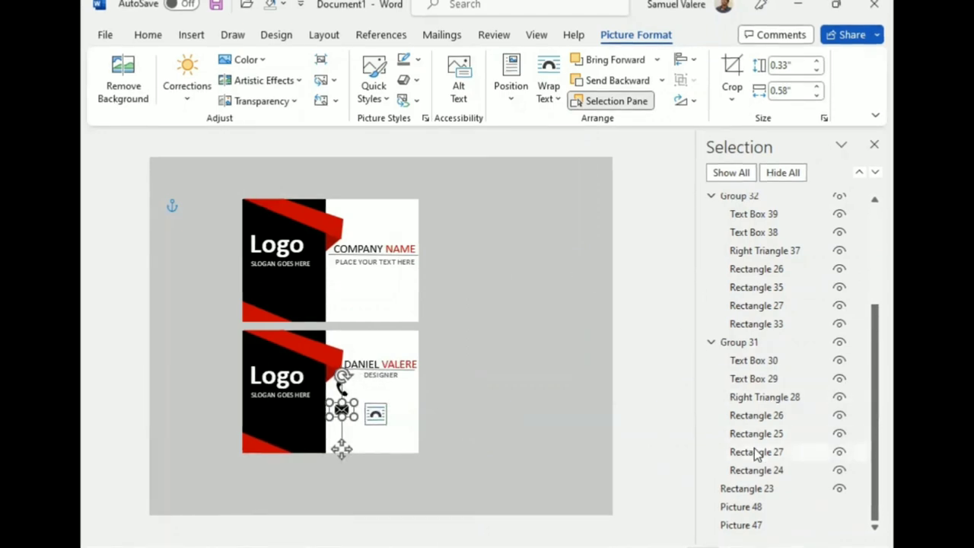
Set the globe and location pin in front of text and shrink the pin to icon size.
click(747, 508)
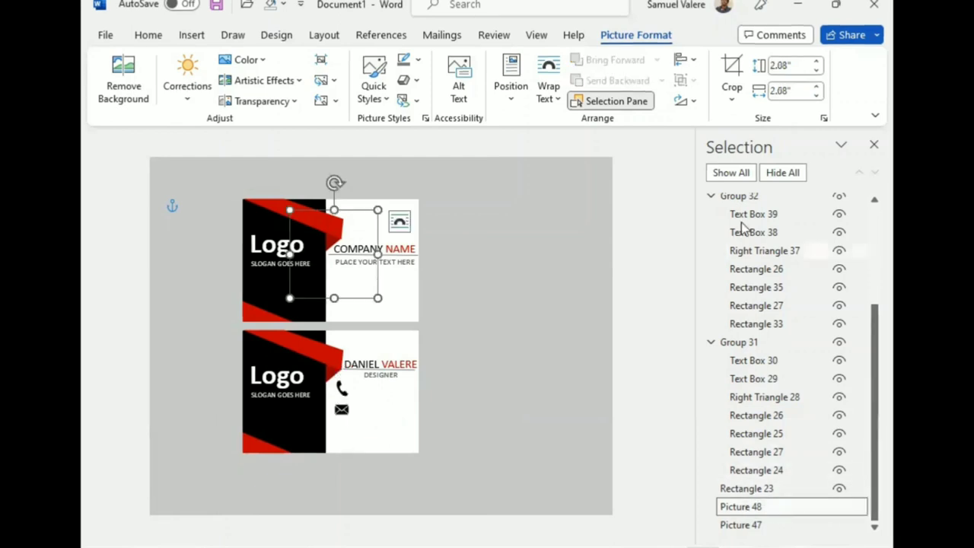
click(548, 85)
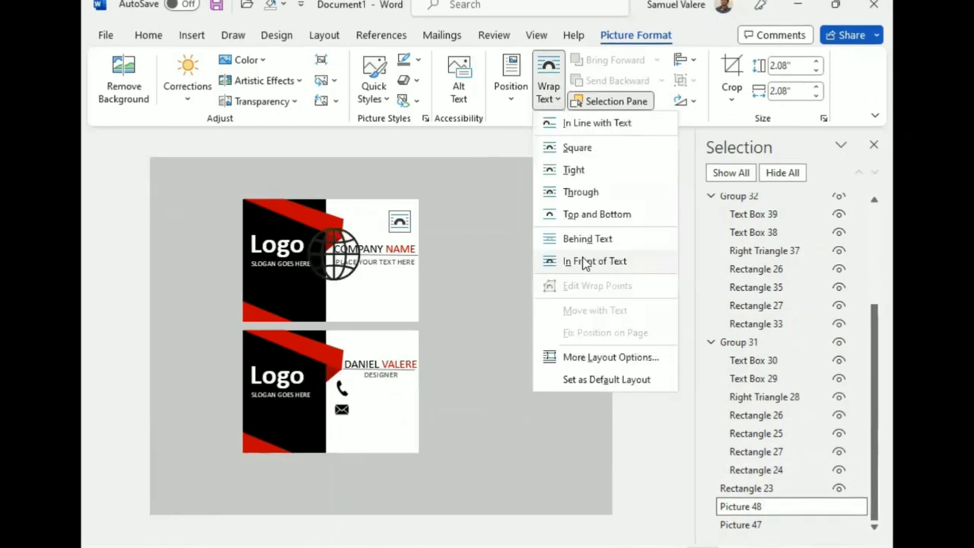
click(586, 263)
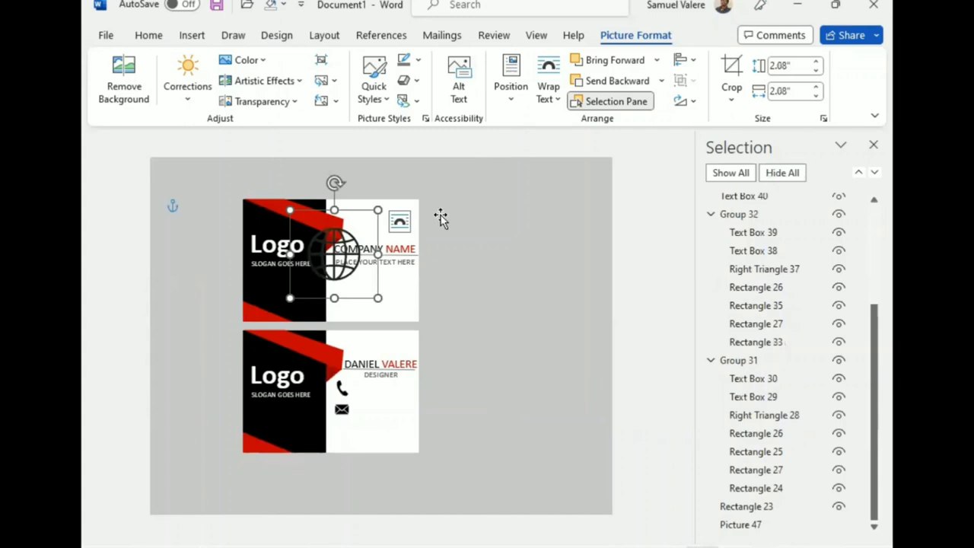
click(744, 524)
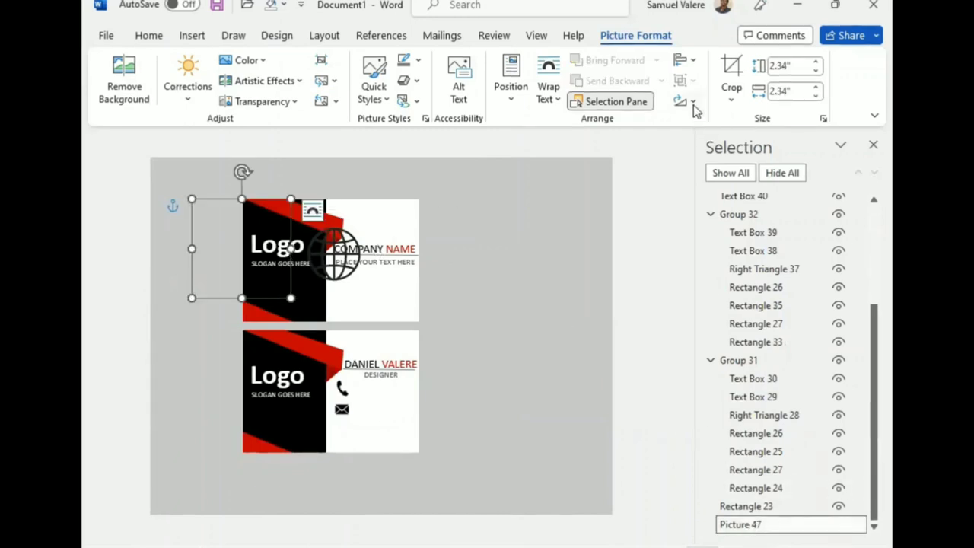
click(548, 91)
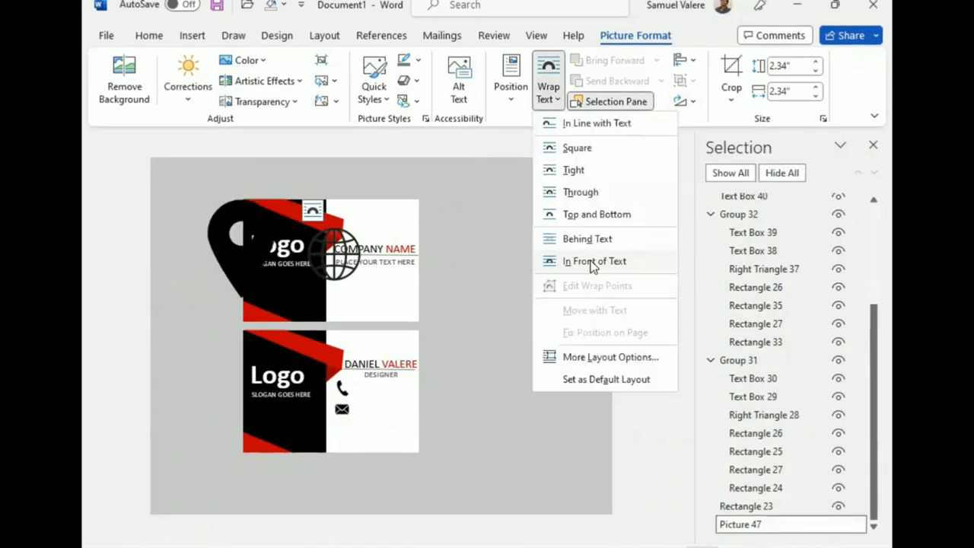
click(593, 261)
mouse_move(291, 200)
mouse_down()
mouse_move(189, 281)
mouse_move(370, 394)
mouse_up()
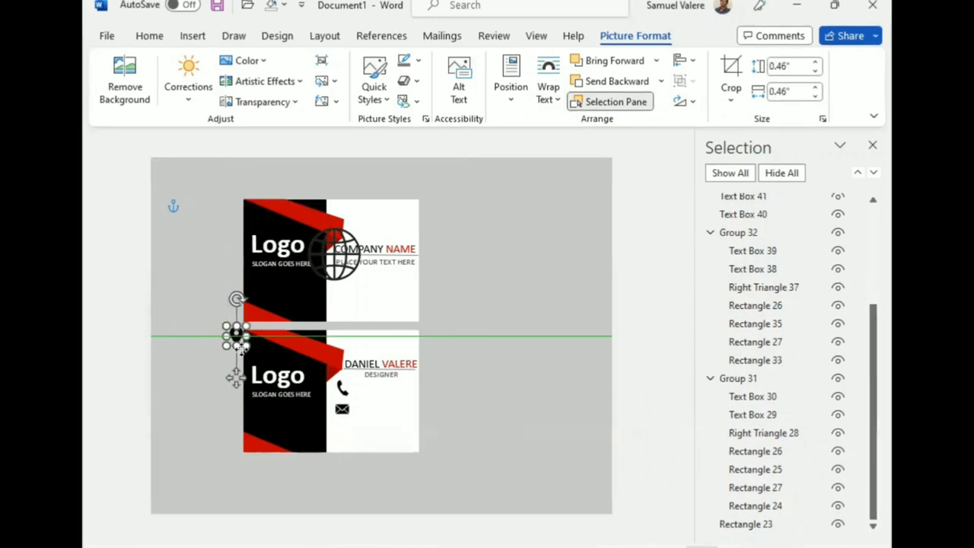
Resize the pin icon to about 0.29" × 0.5" and nudge it into the icon column.
click(342, 388)
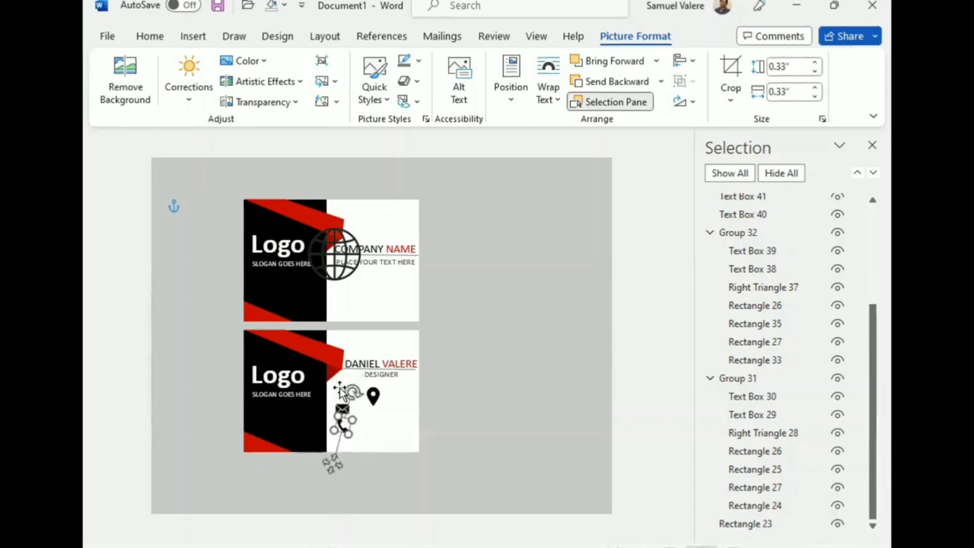
click(372, 394)
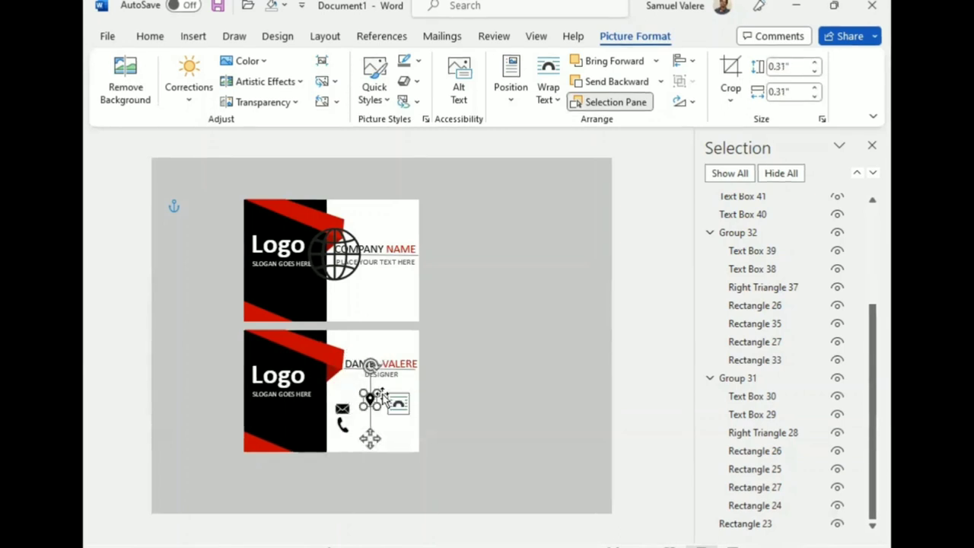
mouse_move(373, 394)
mouse_down()
mouse_move(350, 396)
mouse_move(348, 415)
mouse_move(370, 410)
mouse_up()
key(Left)
key(Left)
key(Left)
key(ctrl+v)
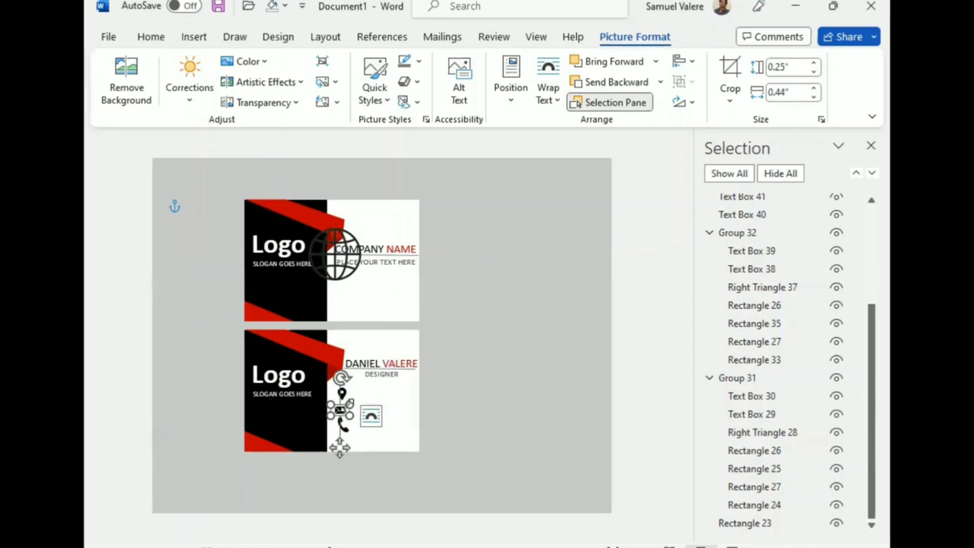
drag(371, 411, 375, 407)
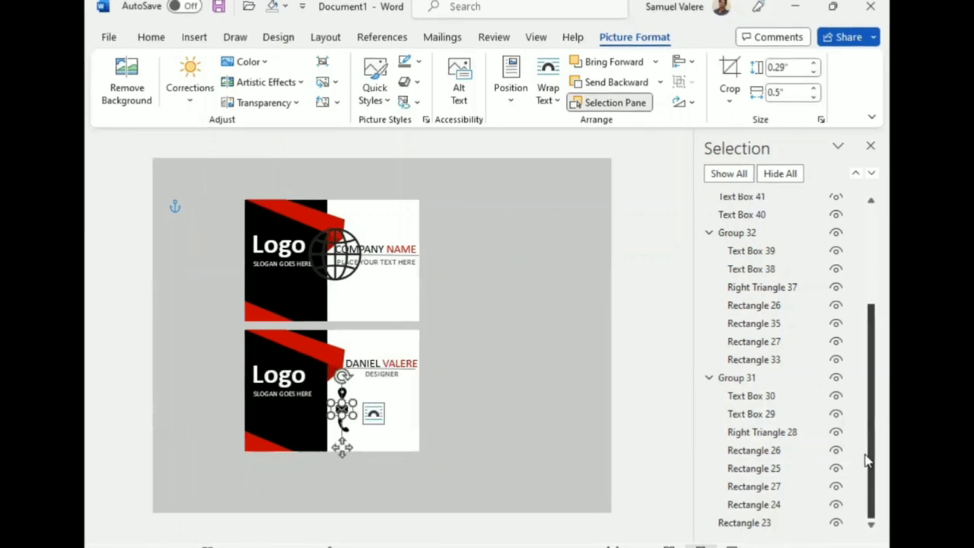
drag(867, 458, 855, 339)
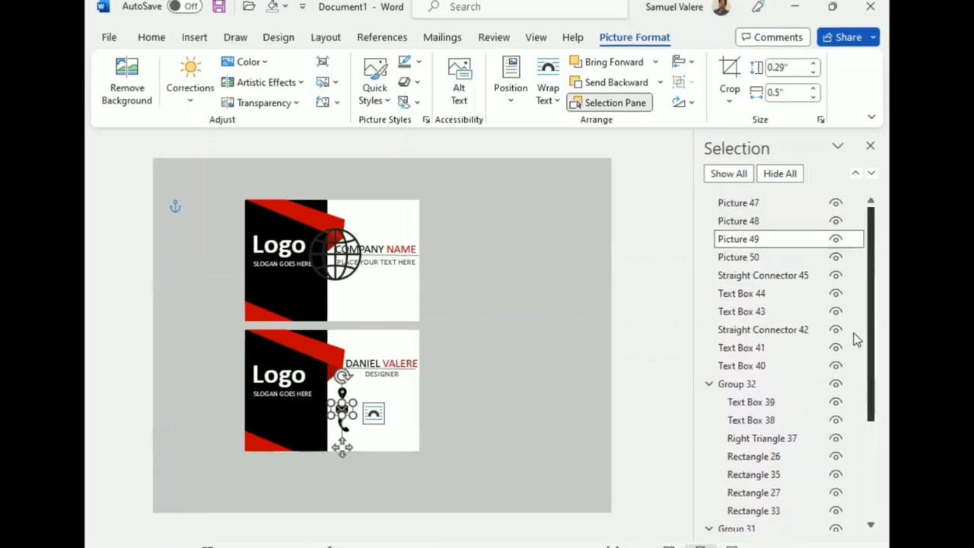
Shrink the front card's globe picture to icon size and drag it beneath the back card's phone icon.
click(743, 256)
click(744, 239)
click(744, 220)
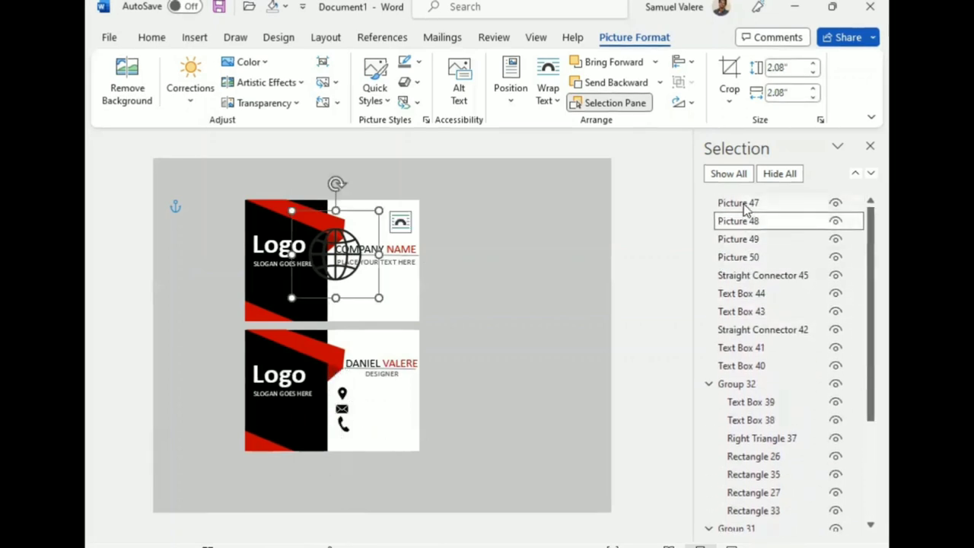
click(743, 204)
click(341, 267)
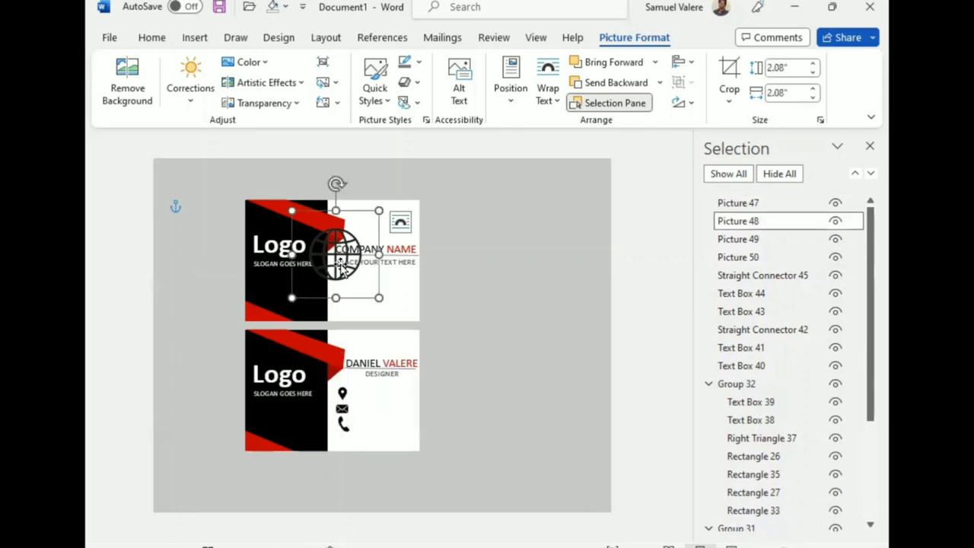
drag(379, 212, 303, 278)
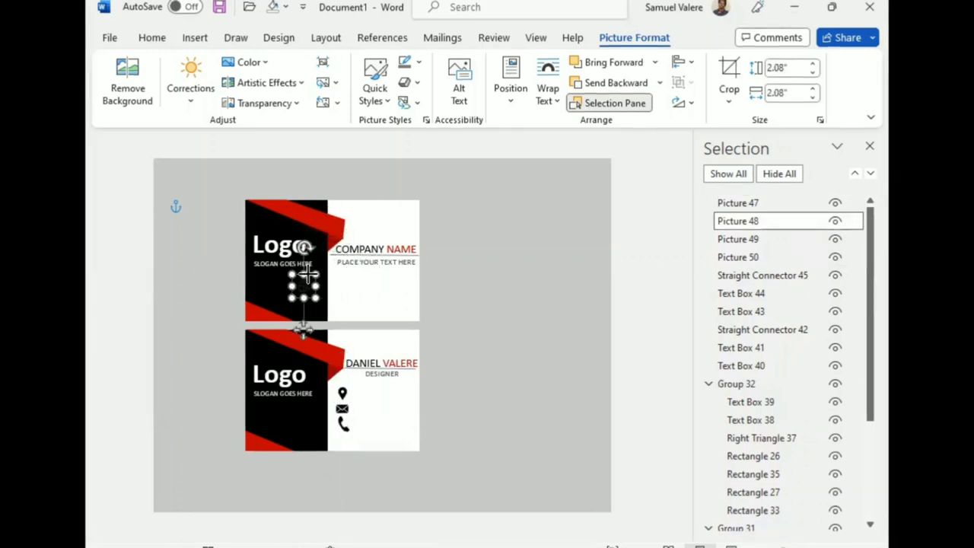
mouse_move(302, 329)
mouse_down()
mouse_move(364, 460)
mouse_move(345, 483)
mouse_up()
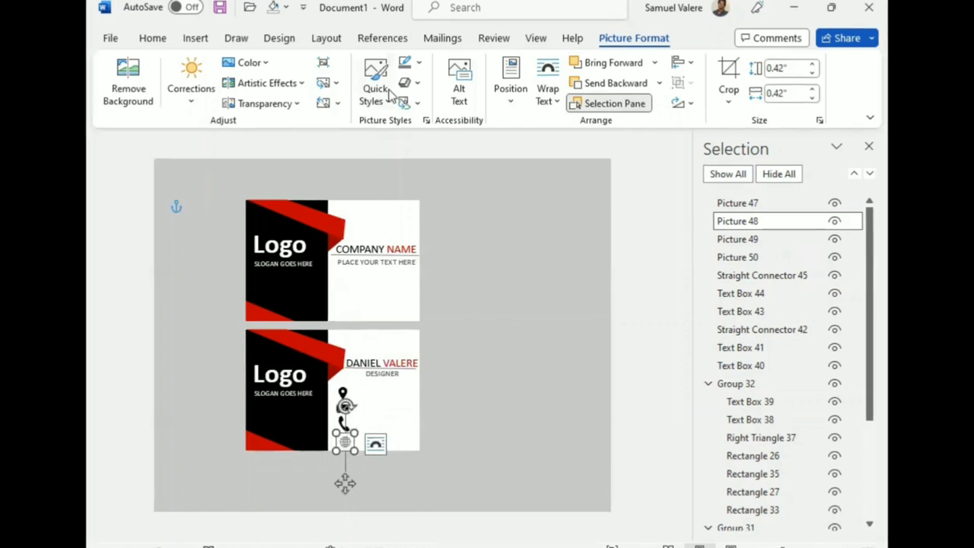
Check the globe's colour options without changing anything, then reselect the small globe.
click(265, 63)
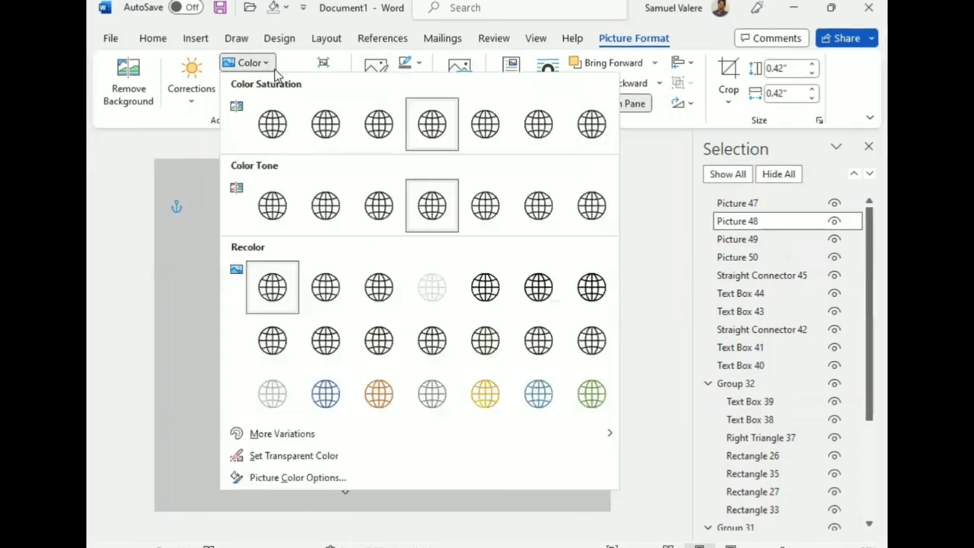
click(578, 211)
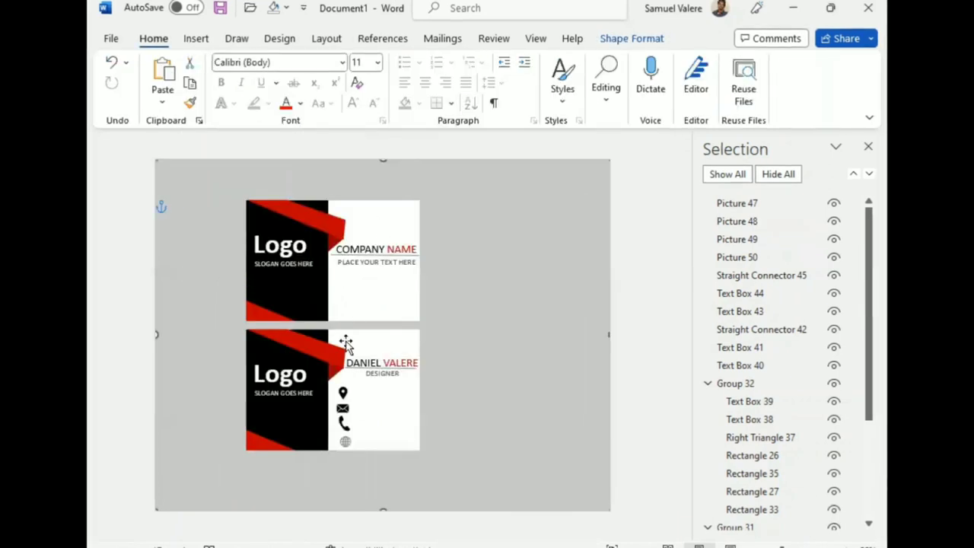
click(345, 441)
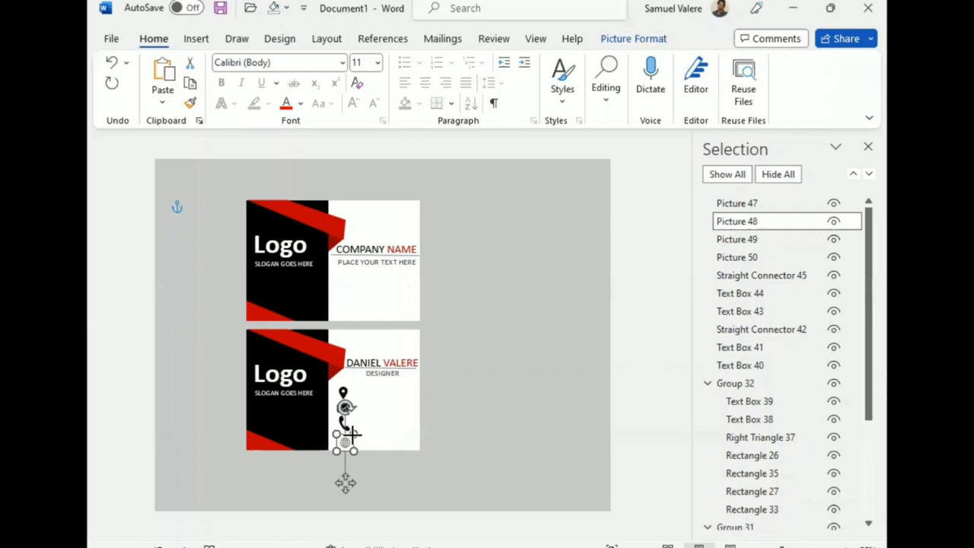
click(195, 38)
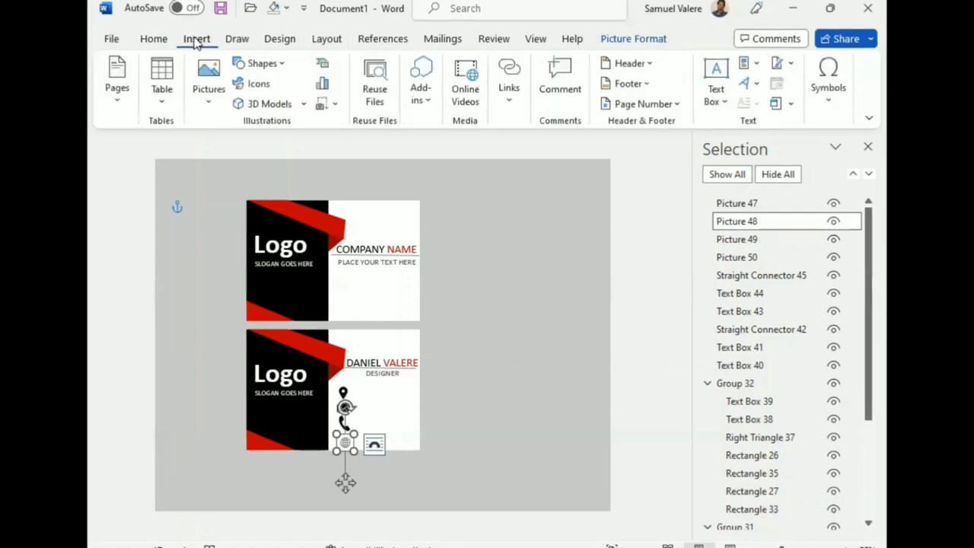
Insert the arrow icon image from this device, shrink it to icon size, and place it by the contact icons.
click(208, 96)
click(235, 147)
click(268, 126)
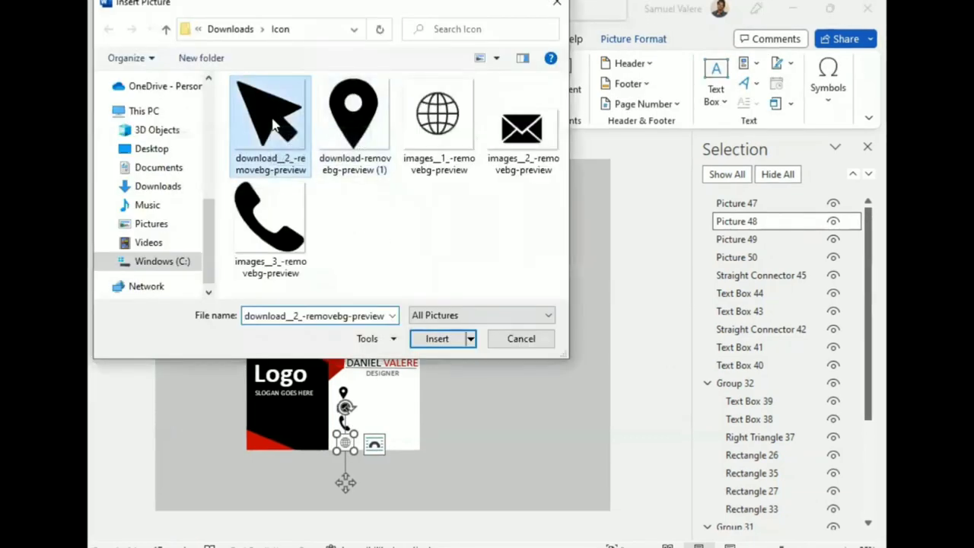
click(437, 340)
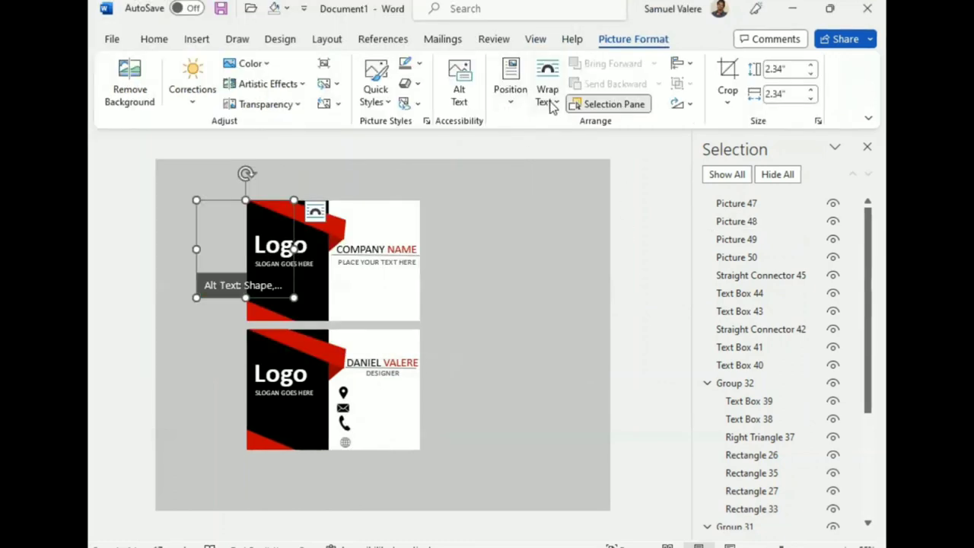
drag(251, 217, 202, 287)
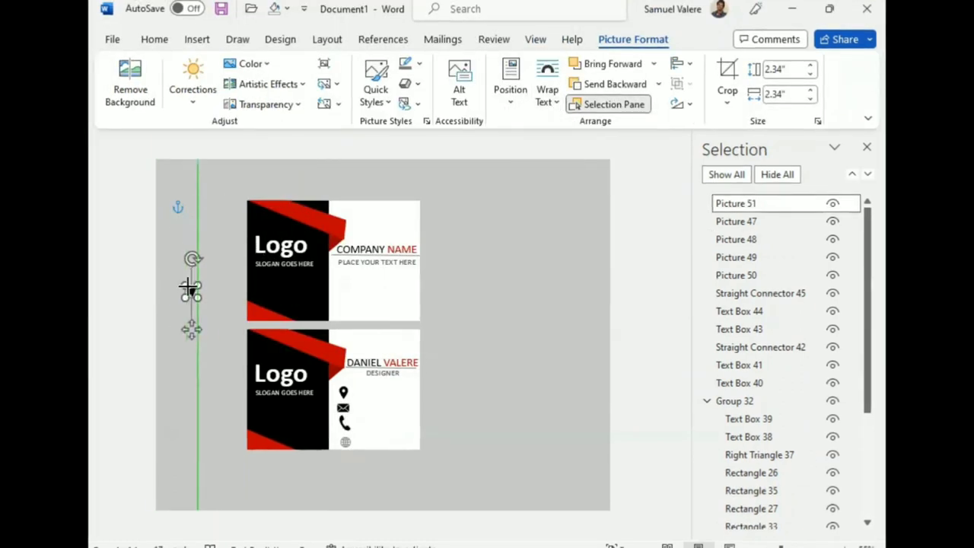
mouse_move(203, 288)
mouse_down()
mouse_move(190, 290)
mouse_move(365, 422)
mouse_up()
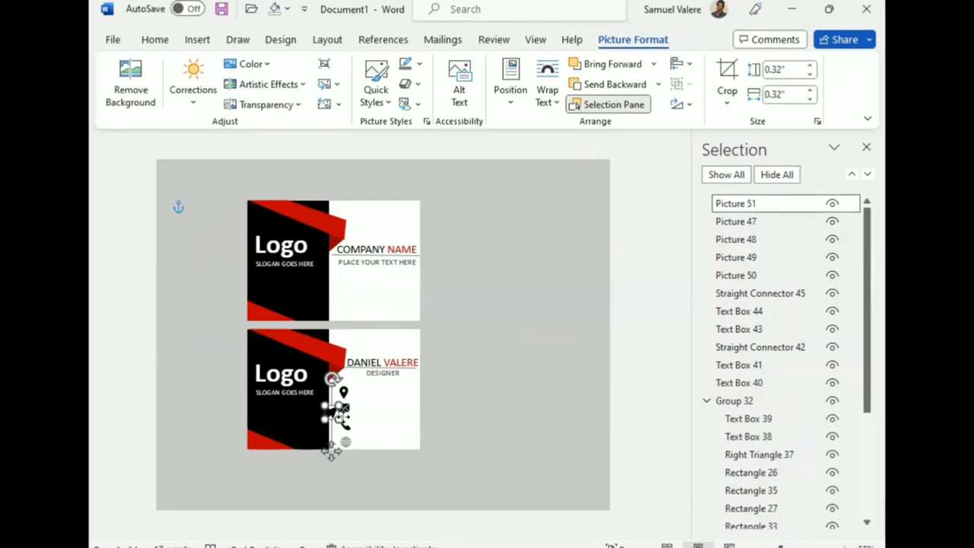
Delete the globe icon and move the arrow into the bottom of the icon column.
click(346, 440)
key(Delete)
click(353, 426)
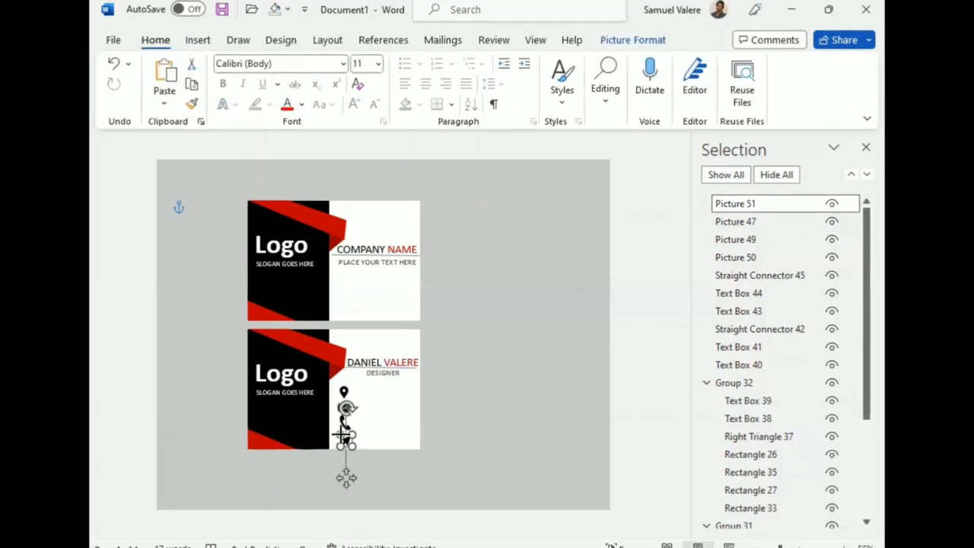
drag(350, 429, 346, 437)
Select each back card icon and the card group in turn to check the stacking.
click(341, 465)
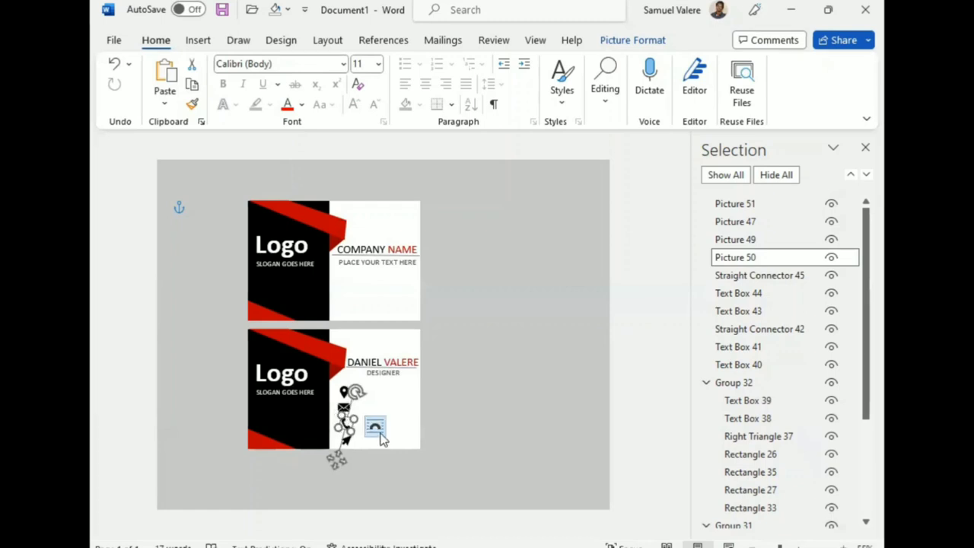
click(403, 404)
click(345, 398)
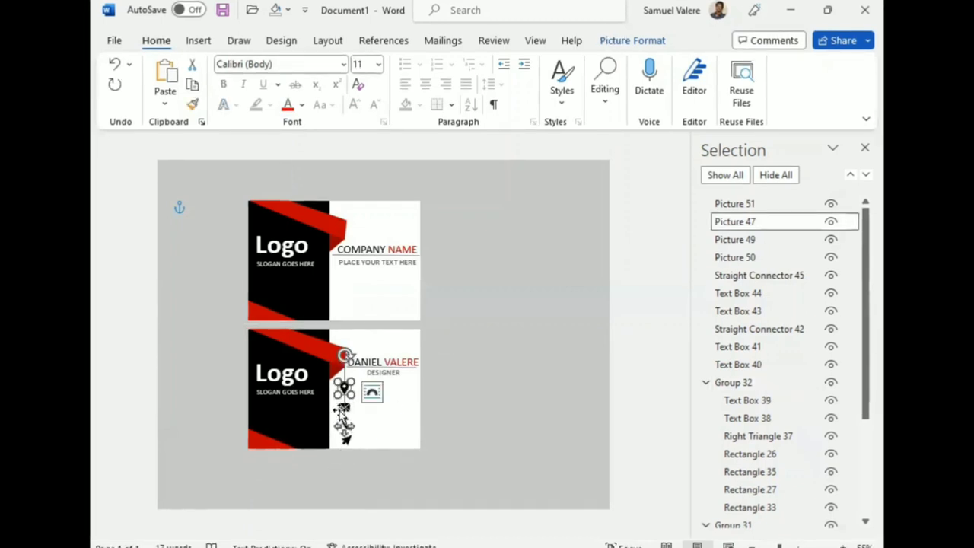
click(344, 409)
click(356, 442)
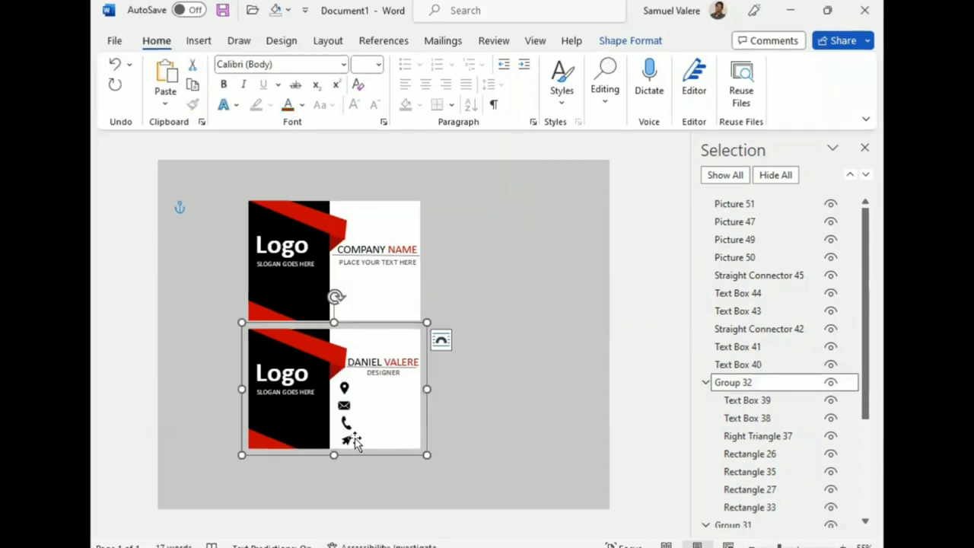
click(347, 441)
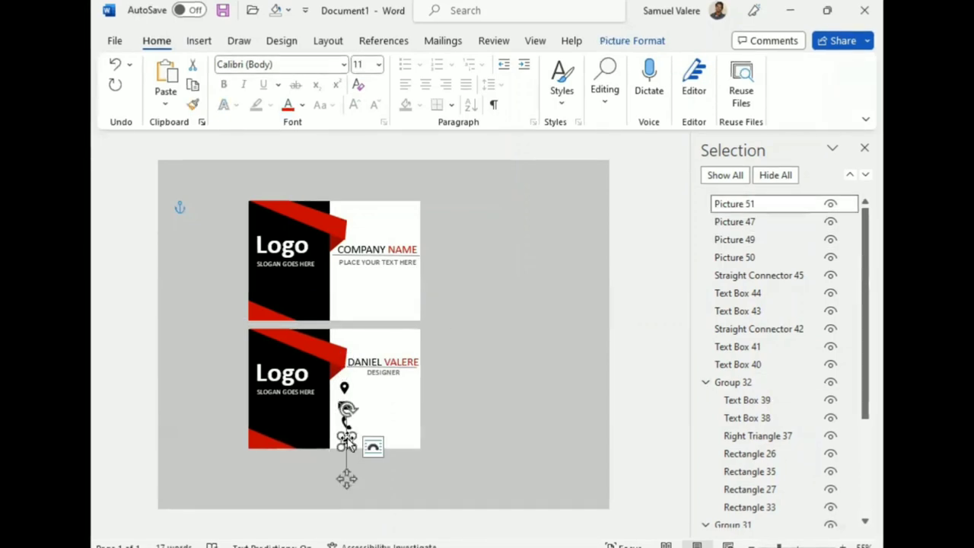
click(367, 421)
click(346, 433)
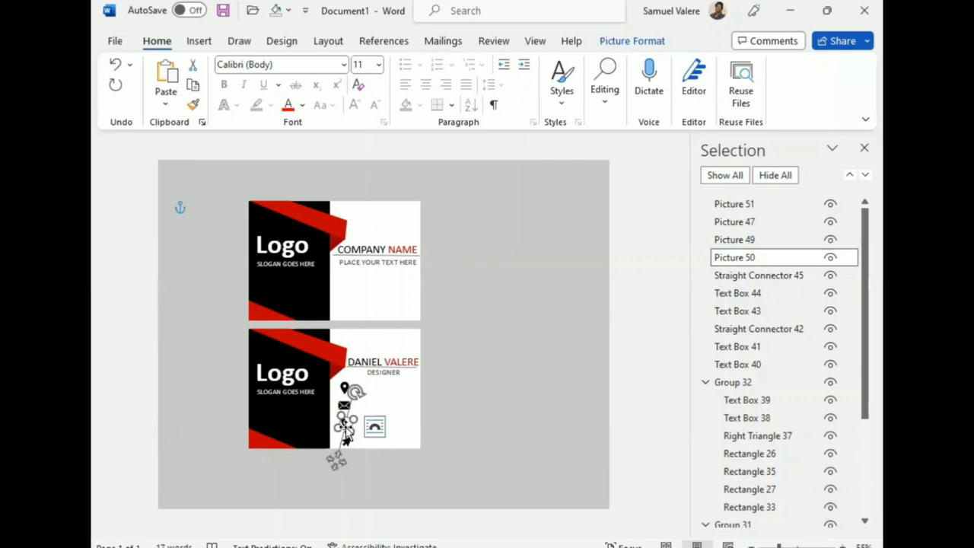
click(203, 46)
Draw a text box beside the location pin with centred, 12-point uppercase location text.
click(262, 66)
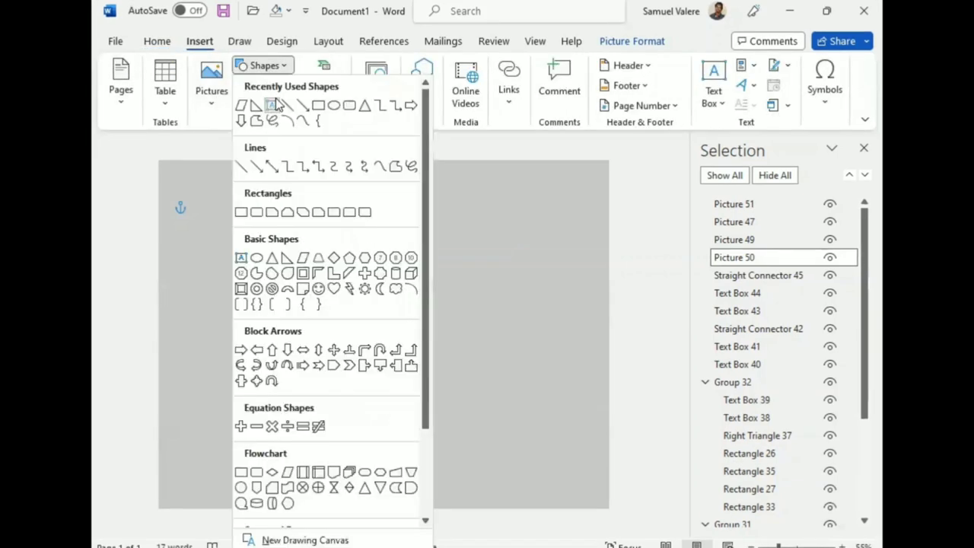
click(245, 163)
drag(374, 388, 414, 396)
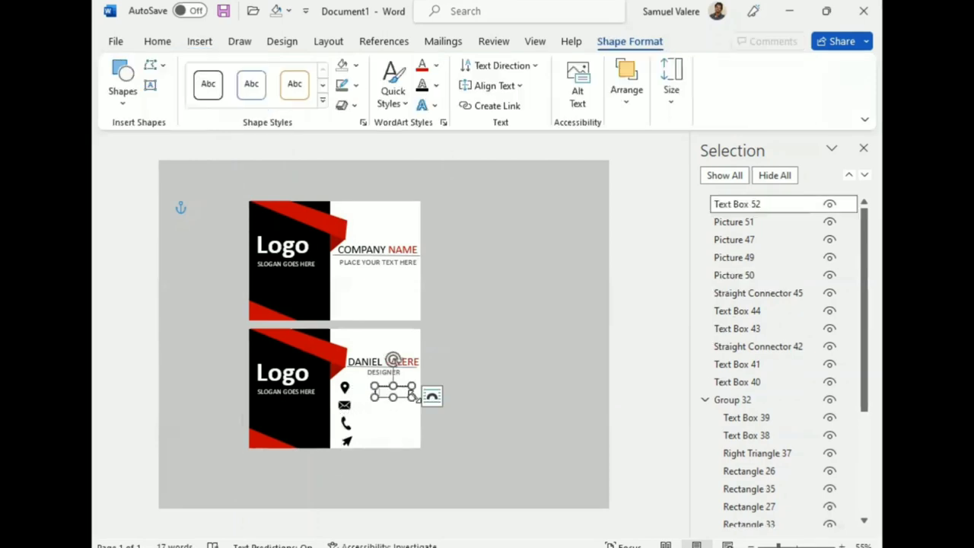
text(Lagos)
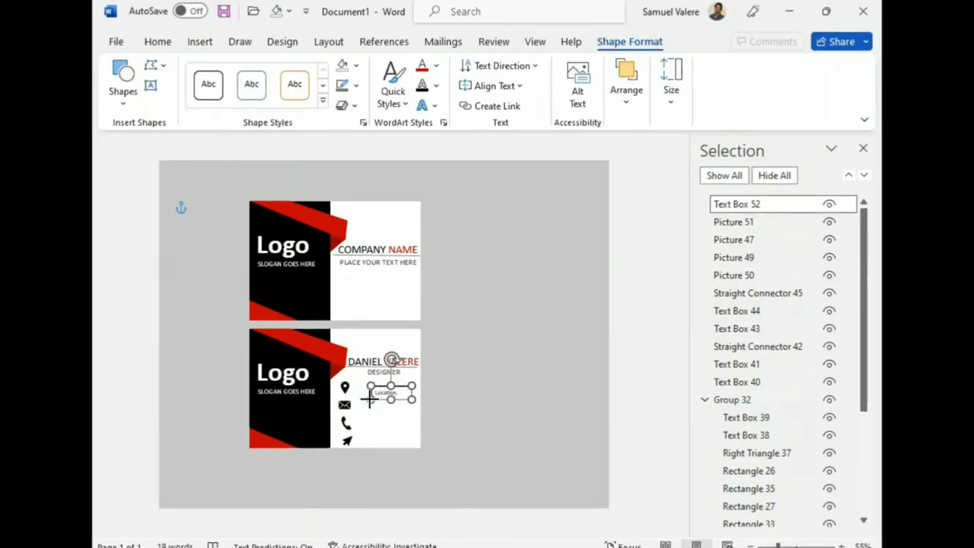
text( Here)
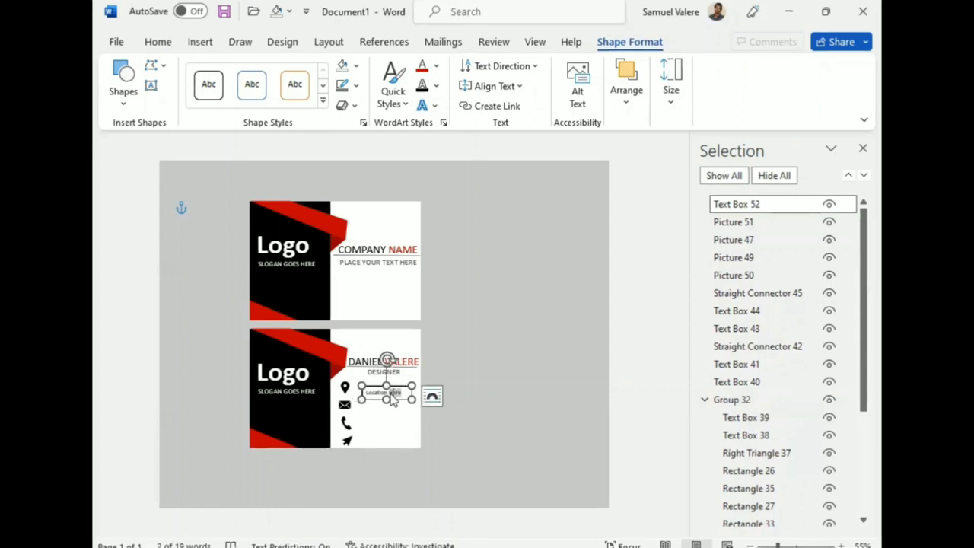
click(158, 43)
click(425, 85)
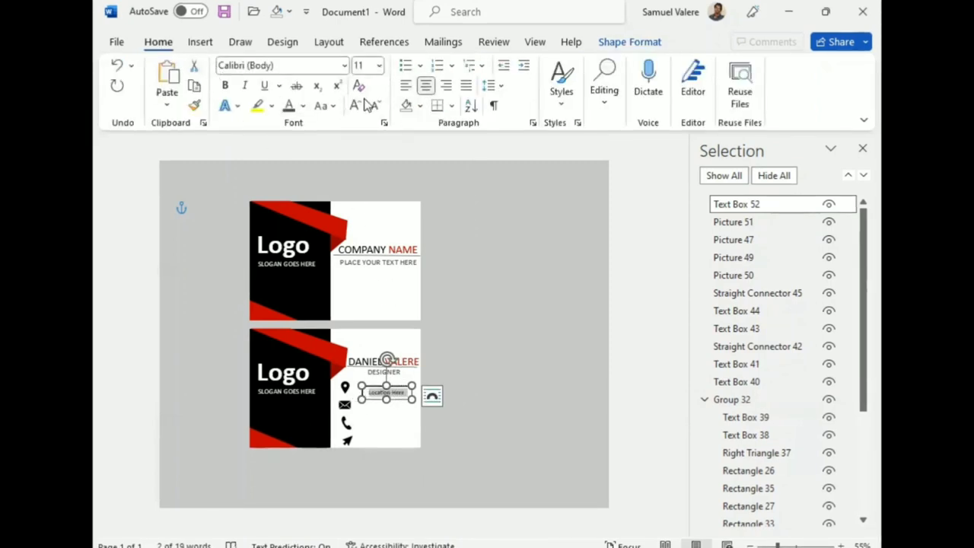
click(355, 105)
click(325, 106)
click(367, 170)
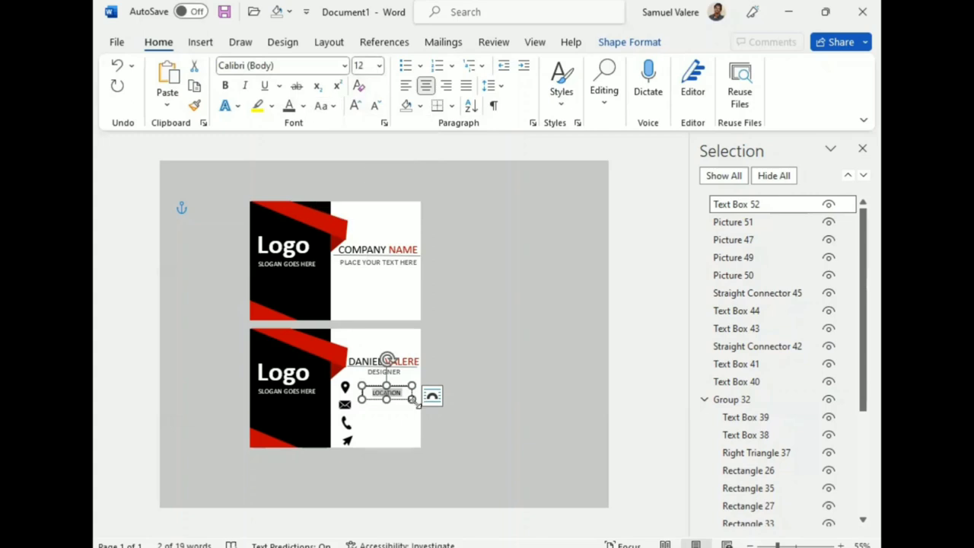
Widen the LOCATION HERE box onto one line and nudge it up and left beside the pin.
drag(415, 401, 419, 401)
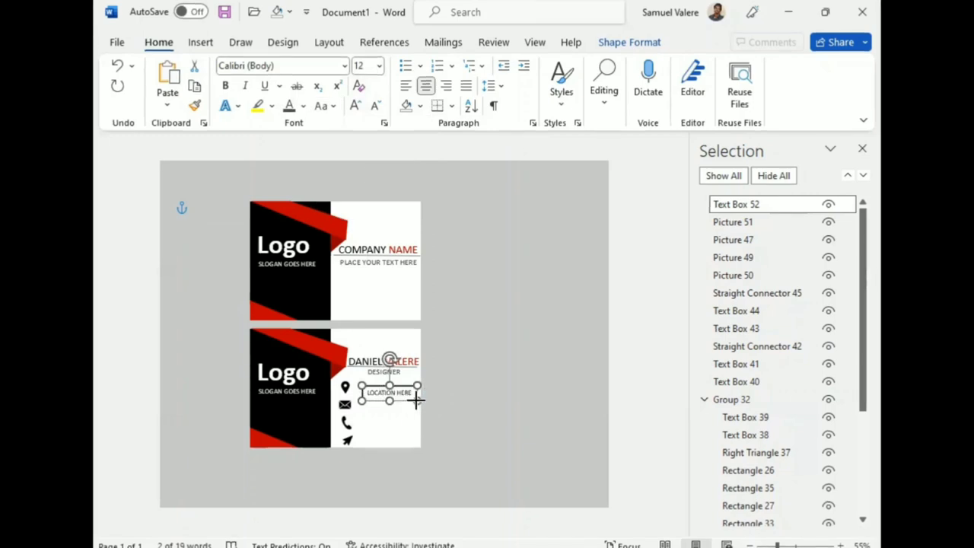
key(Left)
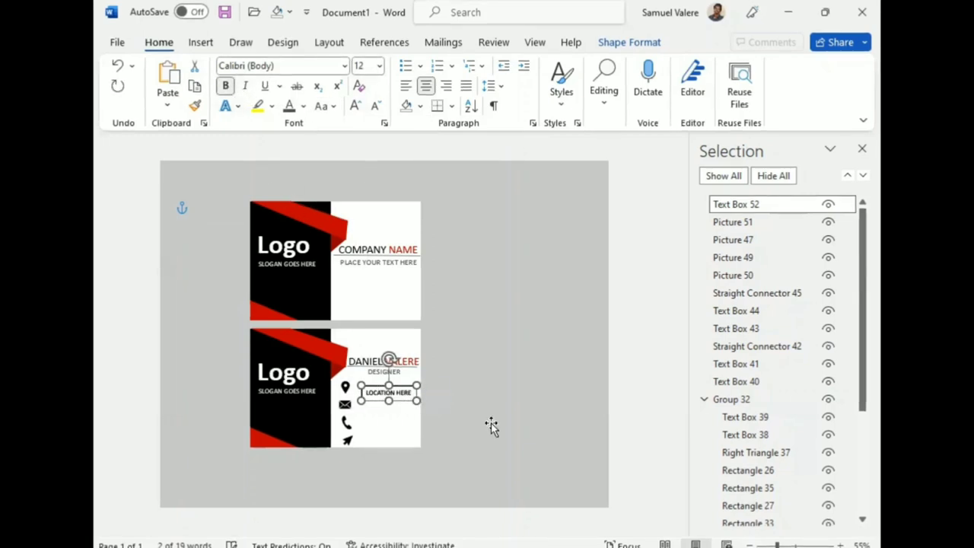
key(Left)
key(Left)
key(Left)
key(Left)
key(Up)
key(Up)
key(Up)
key(Up)
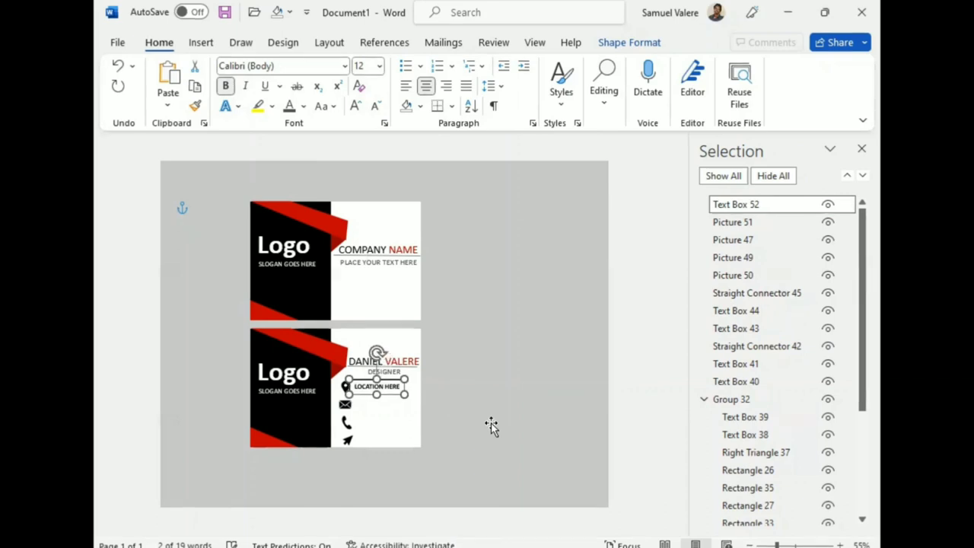
key(Up)
Set the LOCATION HERE box's shape fill to No Fill and duplicate it with Ctrl+D.
click(629, 43)
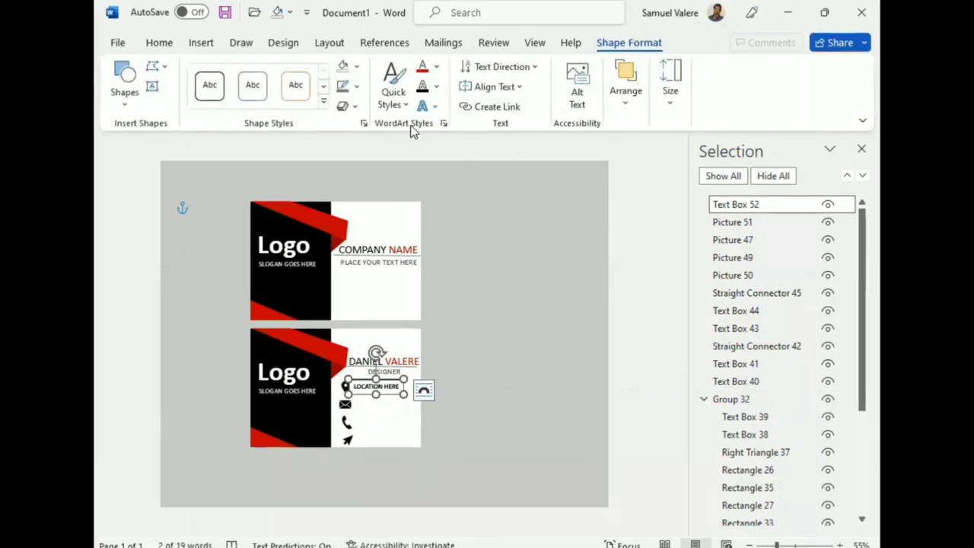
click(360, 87)
click(361, 82)
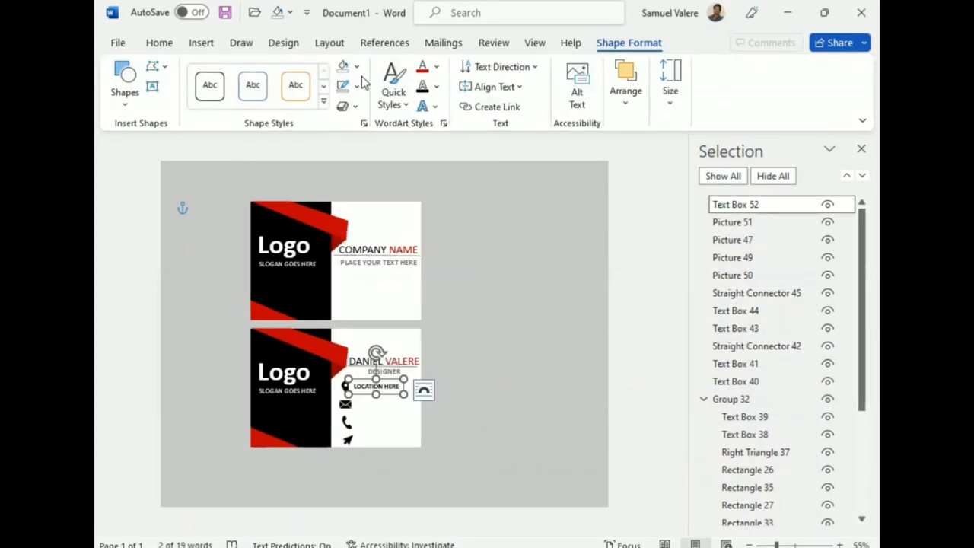
click(356, 66)
click(354, 278)
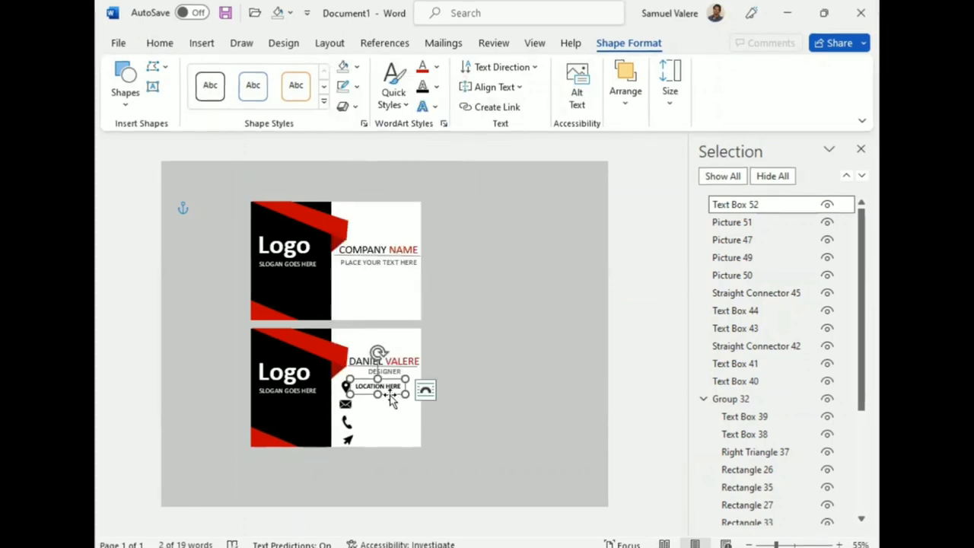
key(ctrl+d)
Move the copy beside the envelope, retype it as uppercase EMAIL HERE, and copy it down beside the phone.
drag(384, 393, 392, 403)
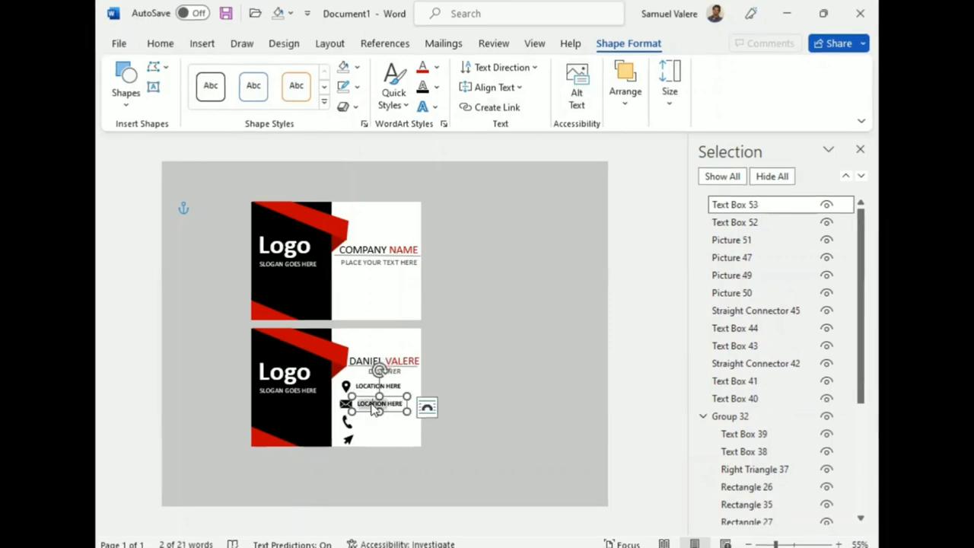
text(Email He)
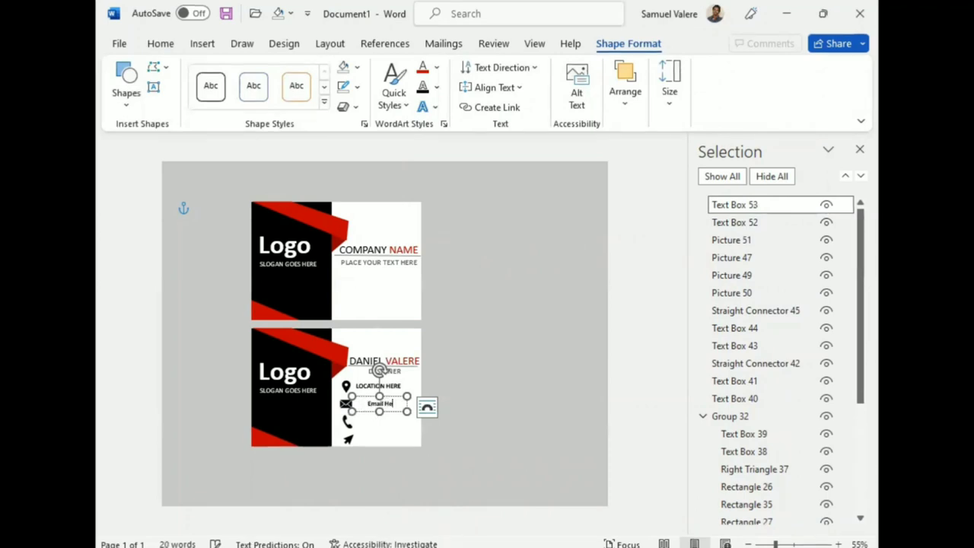
text(re)
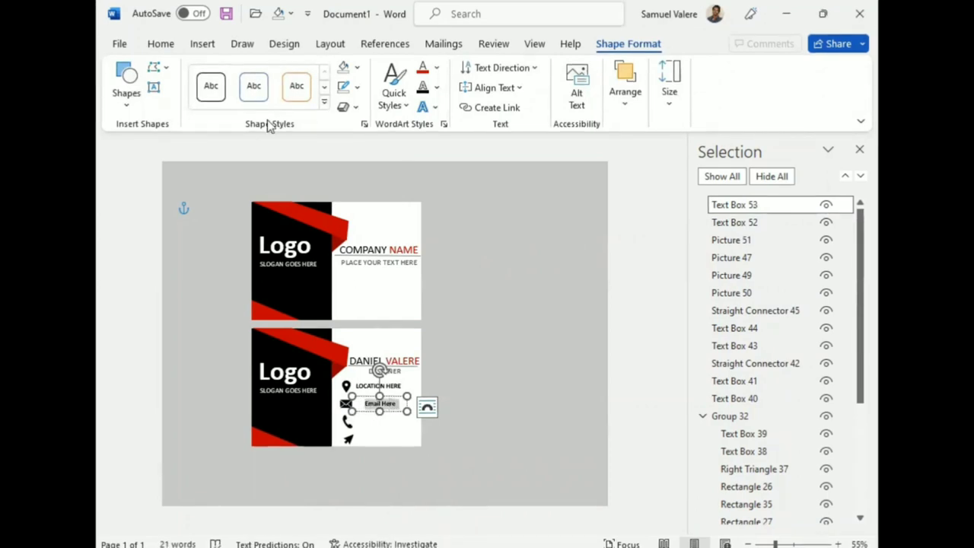
click(160, 44)
click(325, 107)
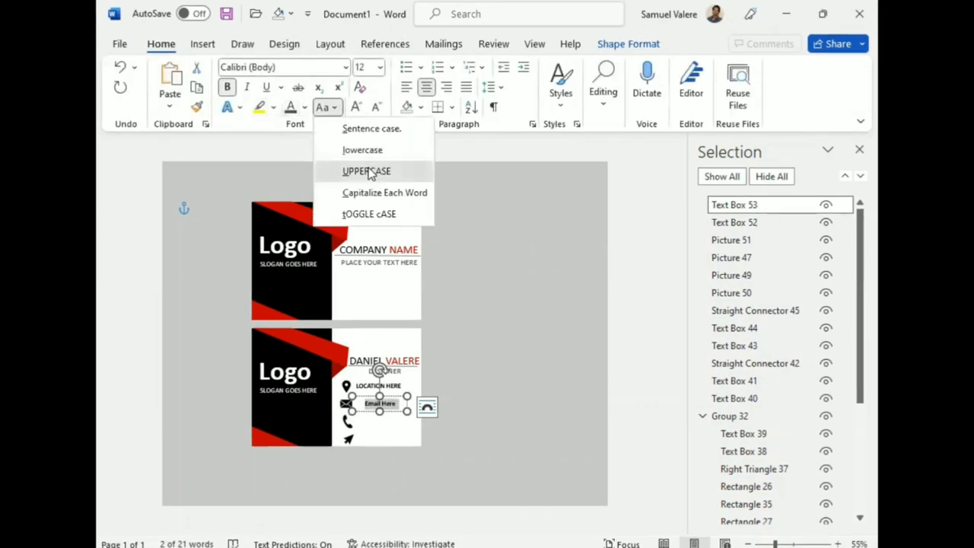
click(370, 169)
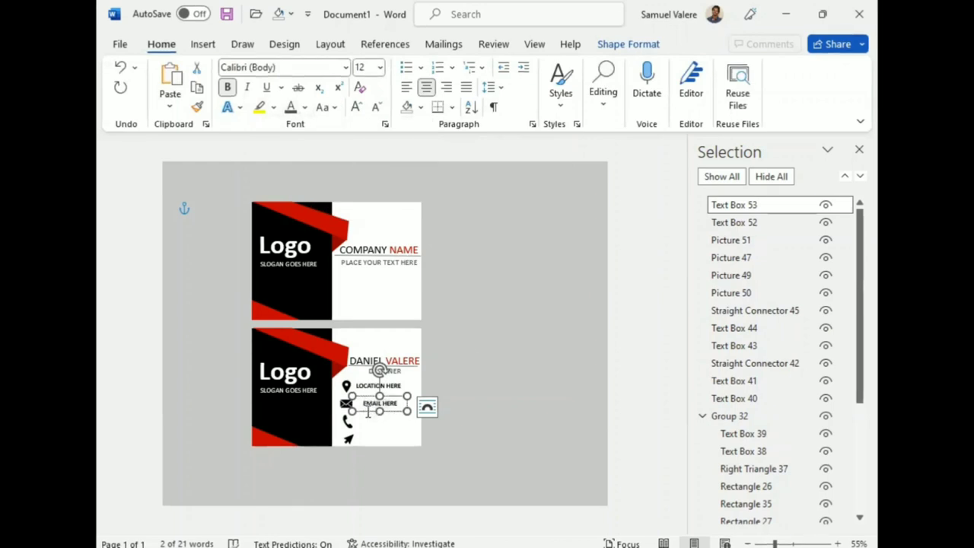
mouse_move(368, 409)
mouse_down()
mouse_move(373, 420)
mouse_move(364, 417)
mouse_up()
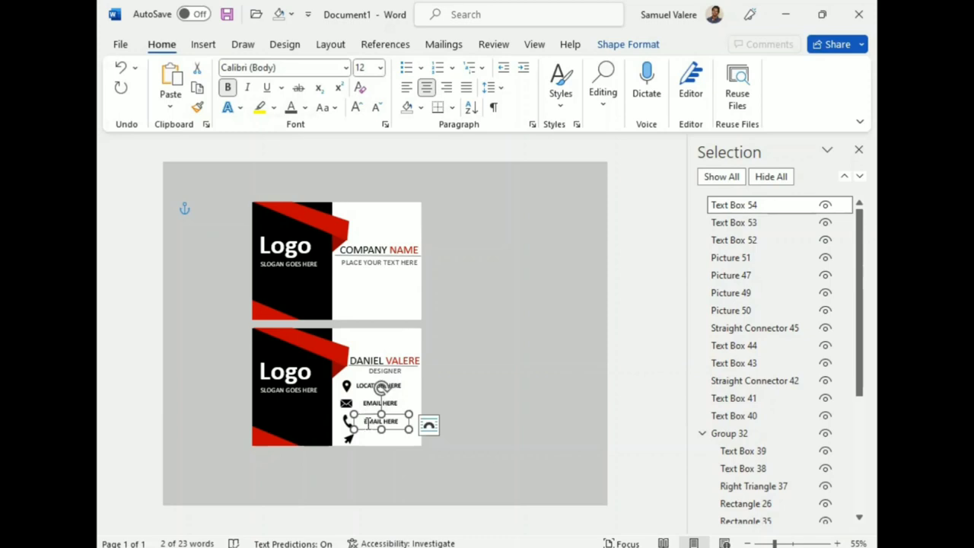
Replace the copied text with uppercase PHONE NUMBER HERE and widen the box to fit.
triple_click(369, 423)
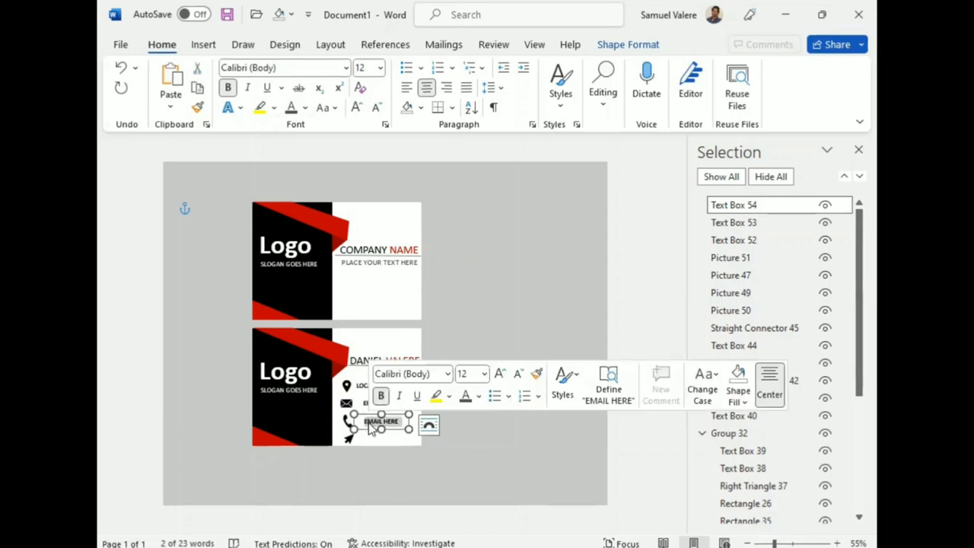
key(Delete)
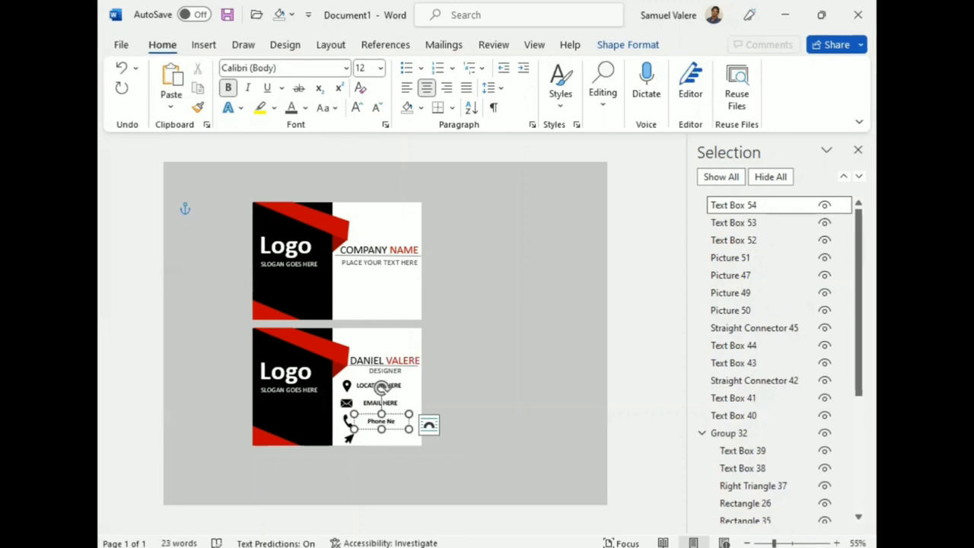
text(N)
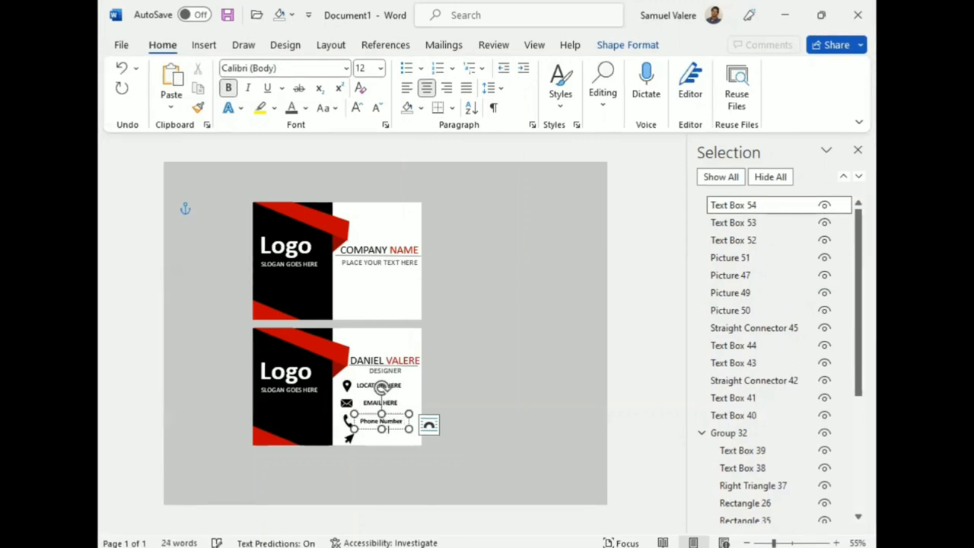
drag(410, 430, 421, 433)
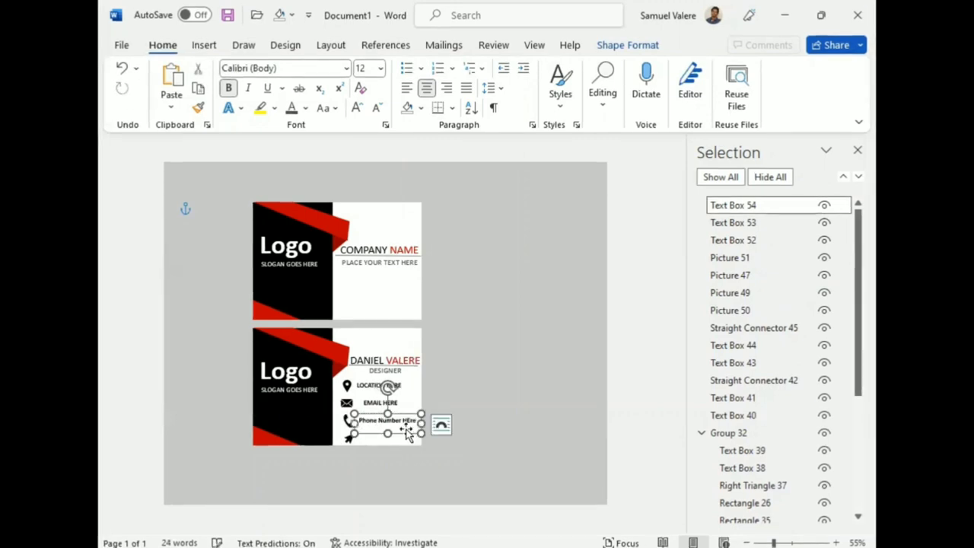
click(324, 107)
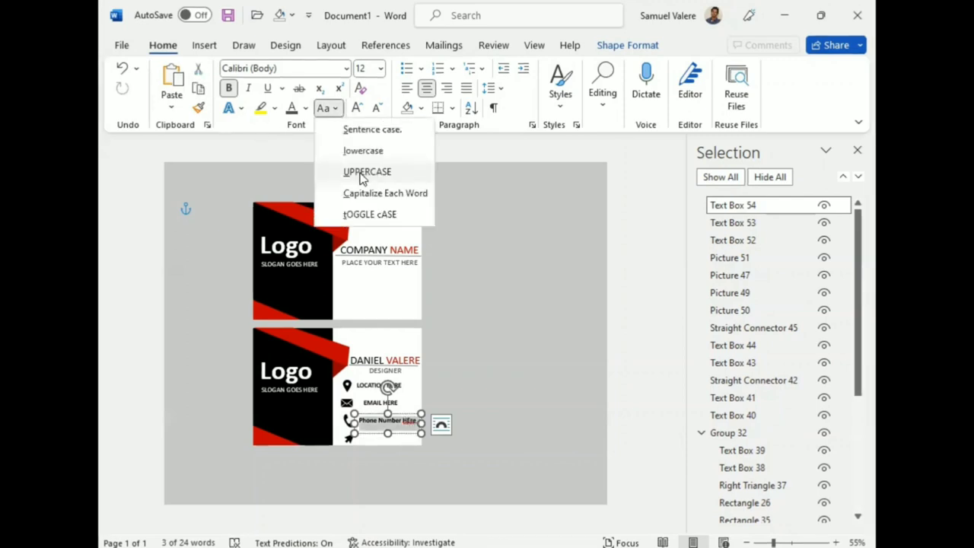
click(359, 174)
Align the phone and email lines by shifting both boxes slightly left.
drag(353, 423, 351, 435)
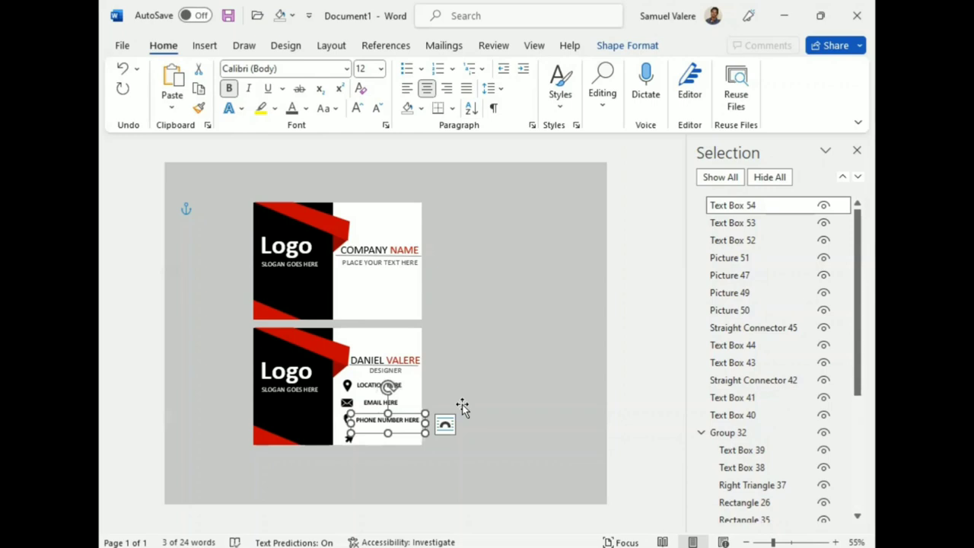
click(368, 399)
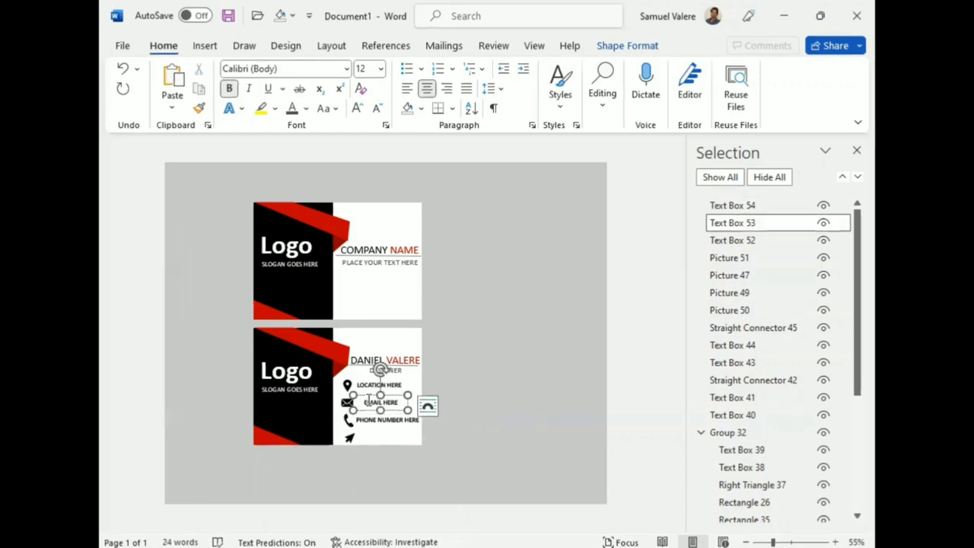
drag(369, 396, 366, 395)
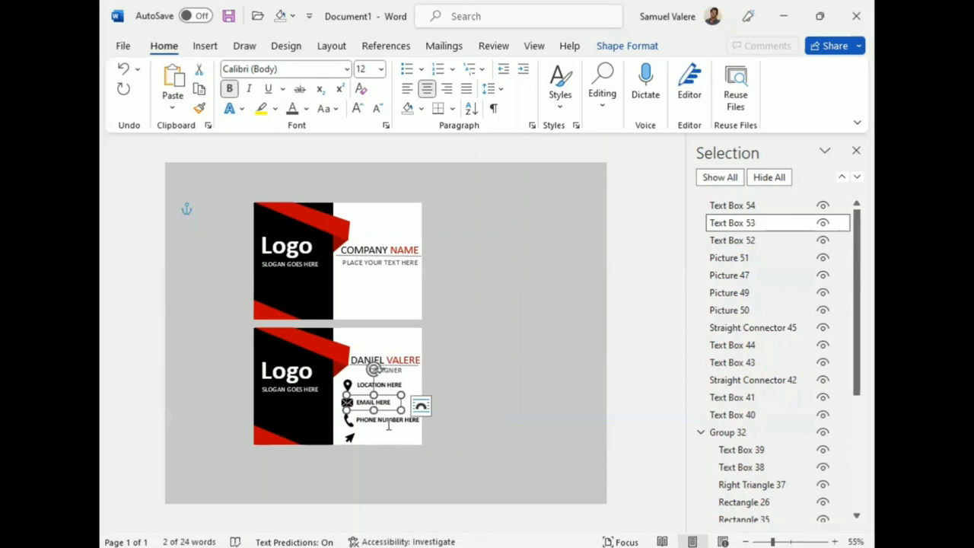
click(388, 426)
Align the phone line, then copy and paste it and nudge the copy down beside the arrow icon.
drag(388, 430, 388, 428)
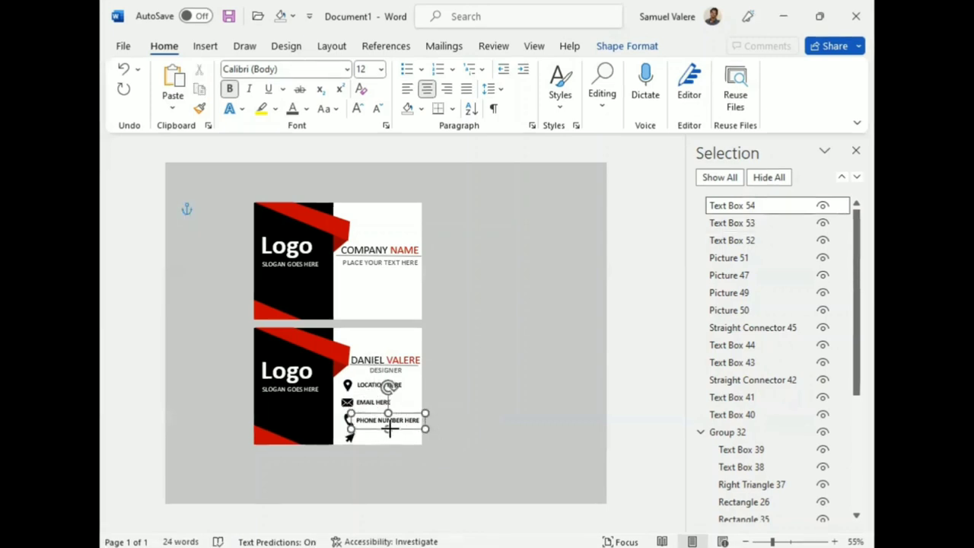
key(ctrl+c)
key(ctrl+v)
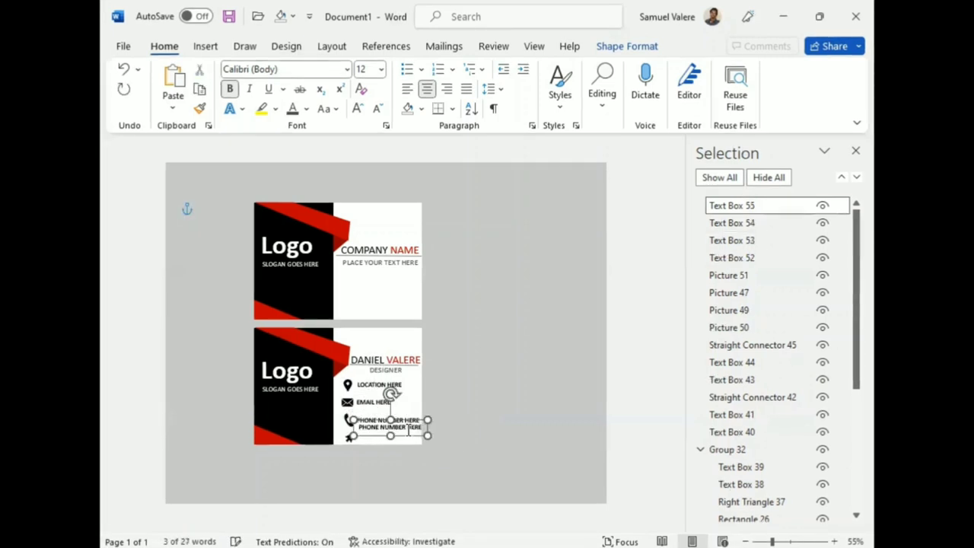
key(Down)
key(Down)
key(Down)
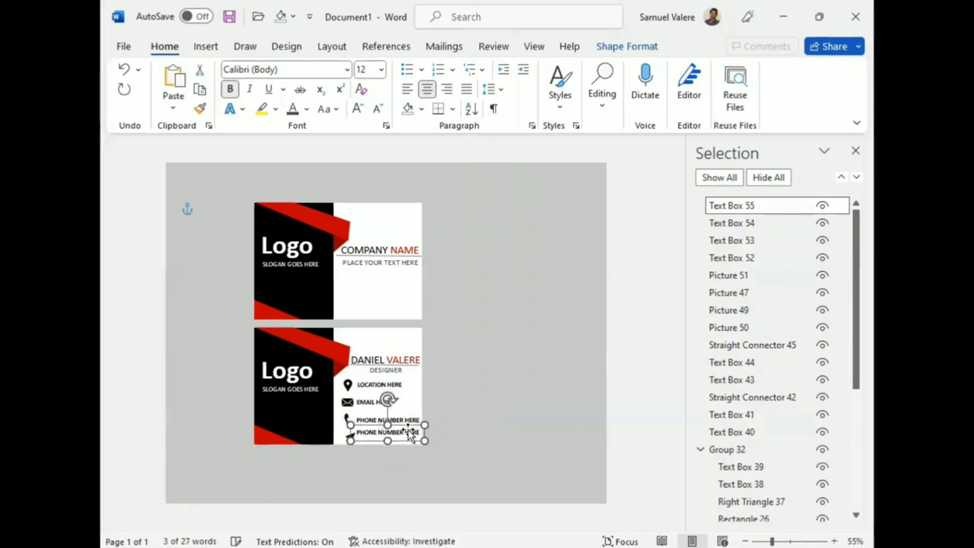
key(Down)
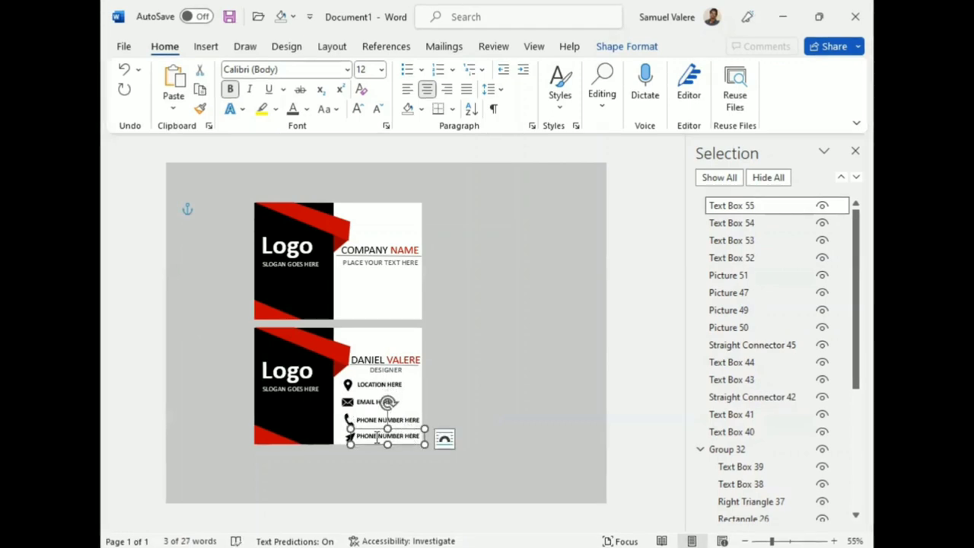
Retype the copy as uppercase COMPANY NAME, nudge it left to align, and close the Selection pane.
triple_click(376, 436)
key(BackSpace)
text(Compan)
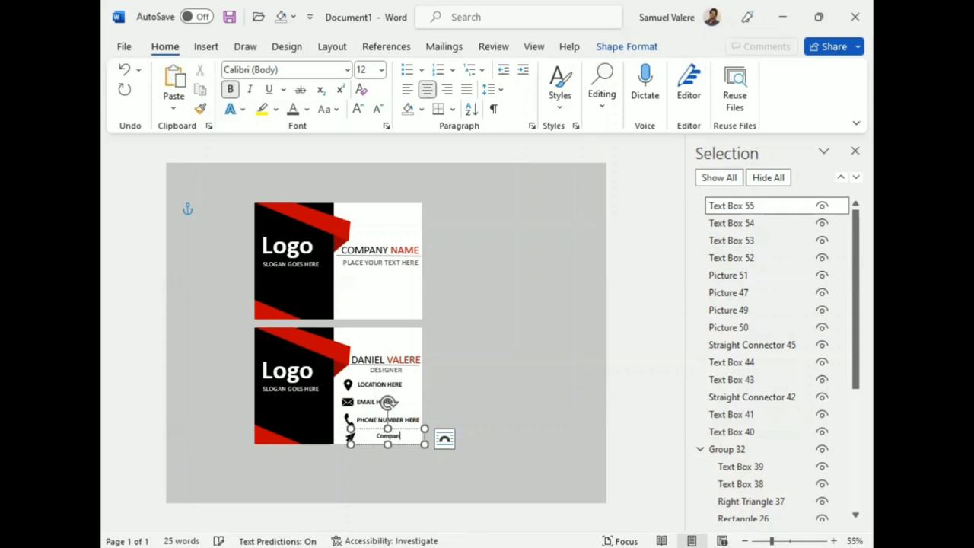
text(y Name)
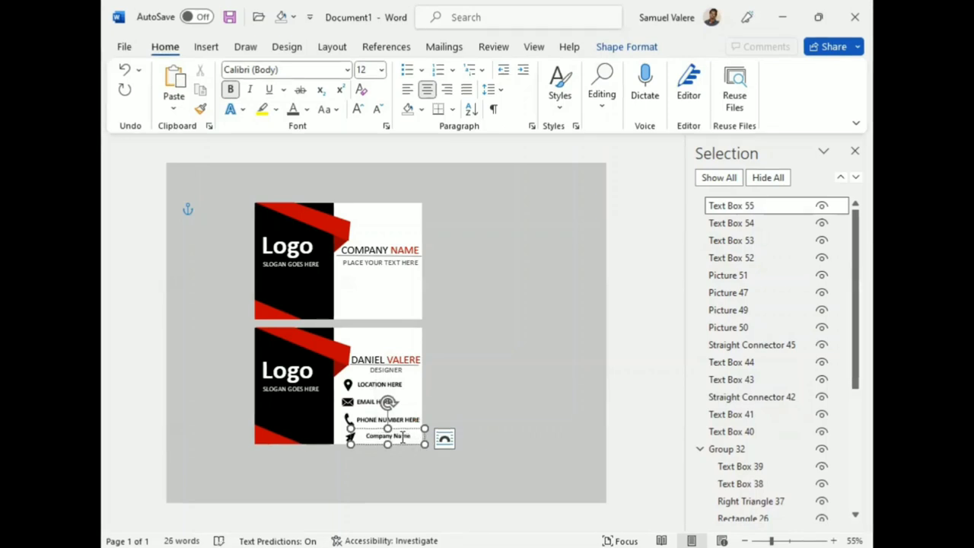
triple_click(402, 435)
click(329, 109)
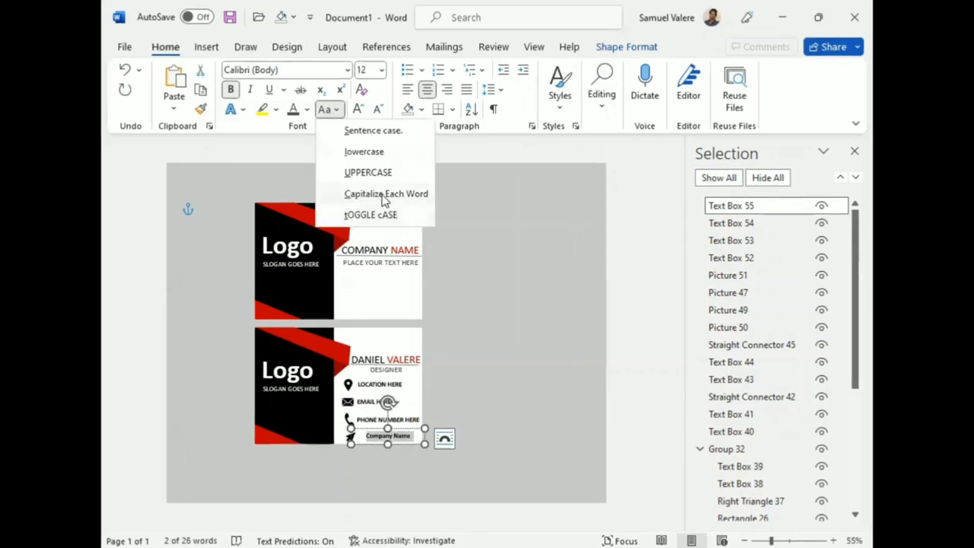
click(381, 174)
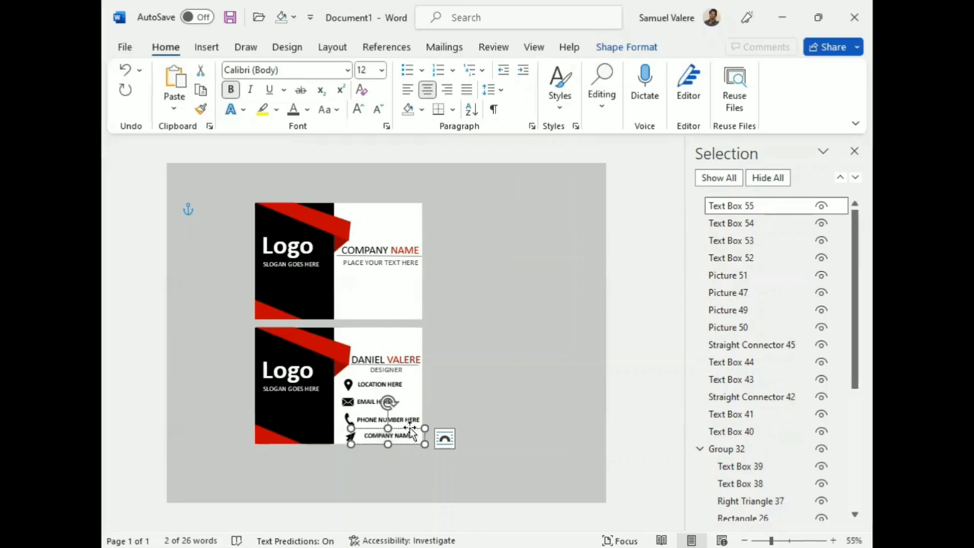
key(Left)
key(Left)
key(Left)
key(Left)
key(Left)
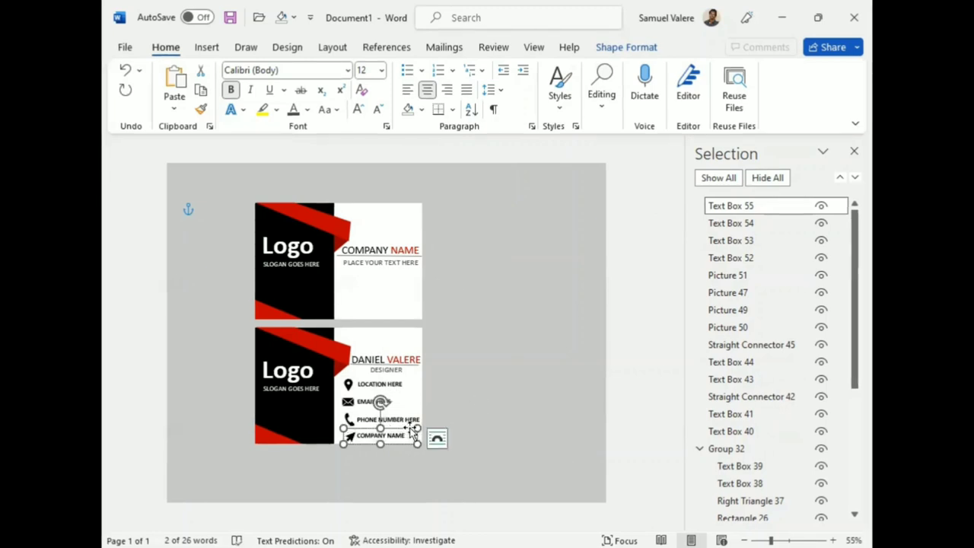
click(853, 151)
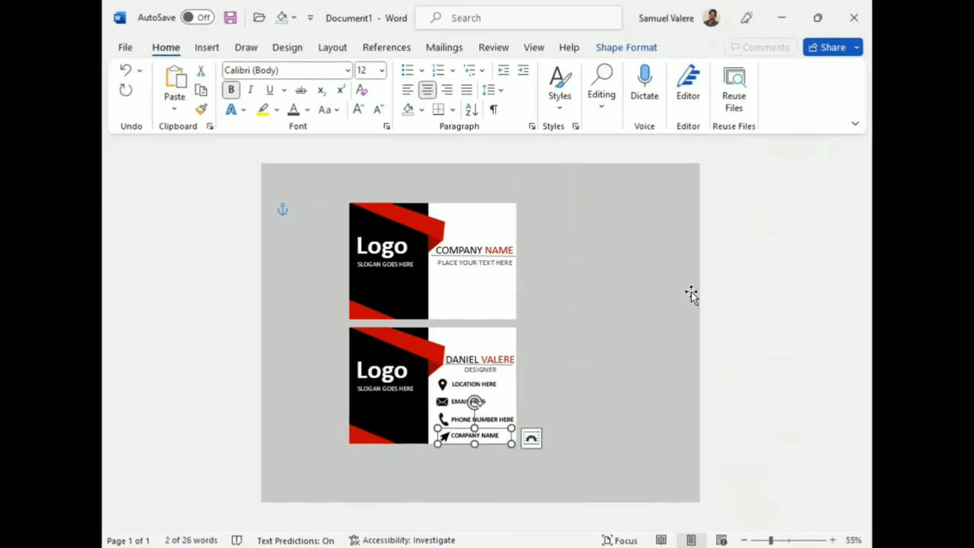